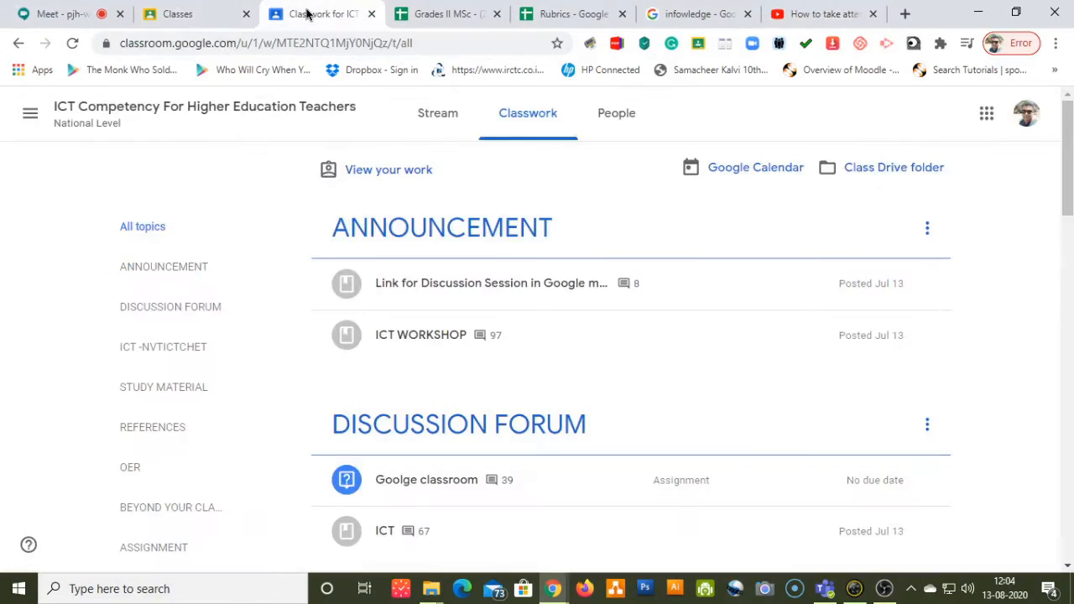
# Look through the classwork of the ICT Competency For Higher Education Teachers class and return to the class list.
pyautogui.scroll(-7, 496, 268)
pyautogui.scroll(-2, 496, 268)
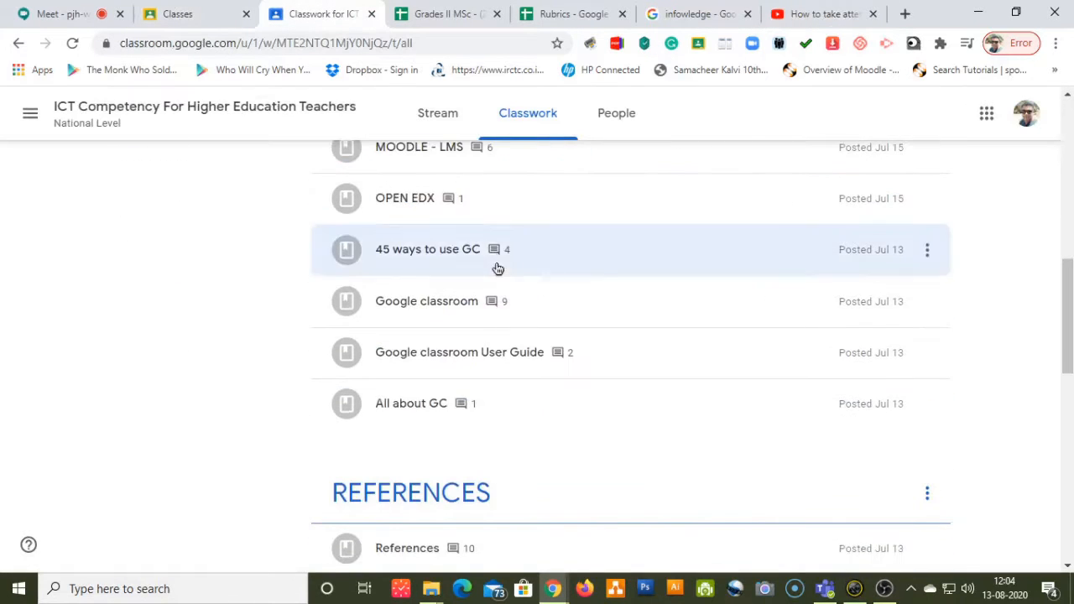
pyautogui.scroll(8, 496, 268)
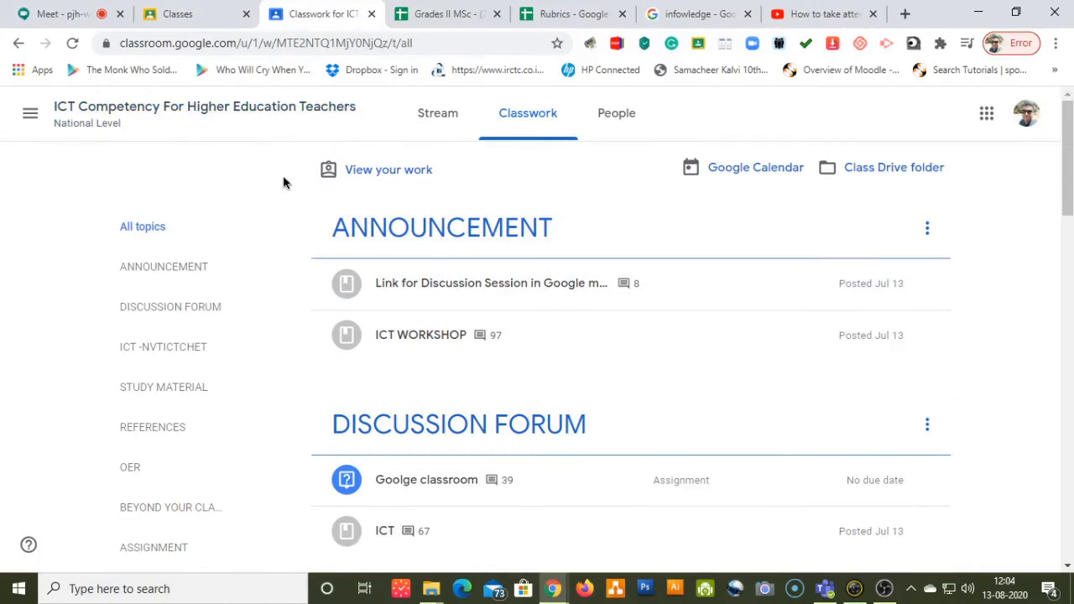
pyautogui.click(30, 113)
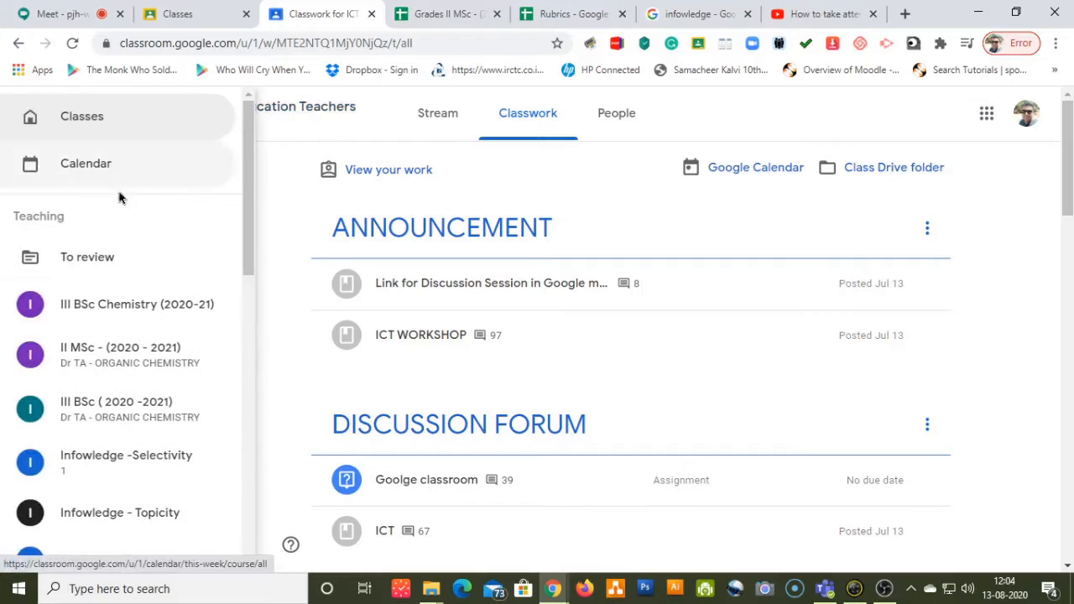
pyautogui.click(82, 115)
# Open the GMMWC ICT workshop class from the other account's class list and review its stream and classwork topics.
pyautogui.click(177, 6)
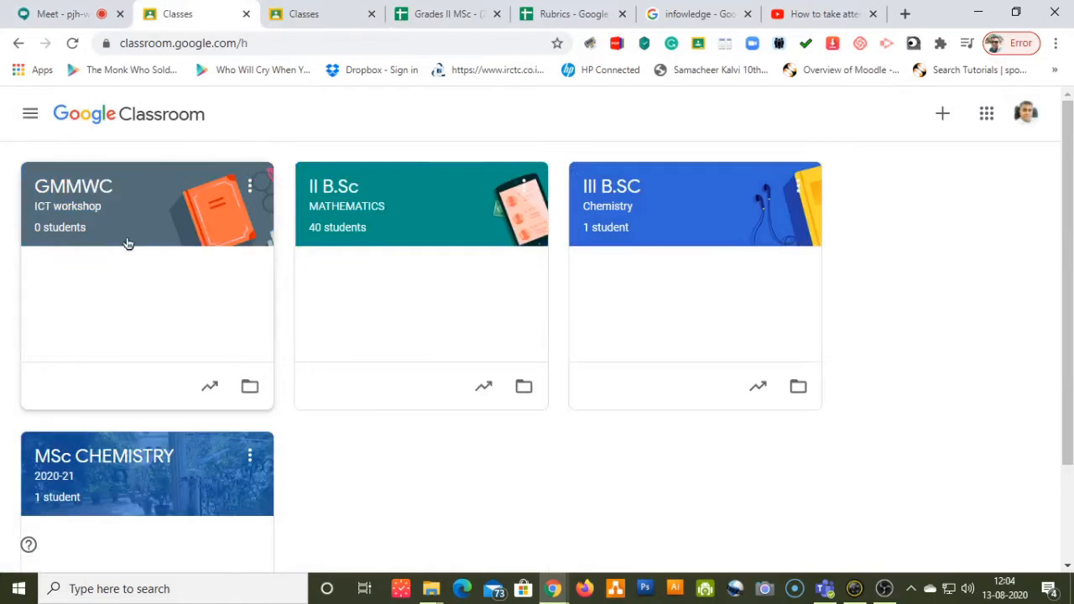
pyautogui.click(84, 200)
pyautogui.scroll(-3, 462, 312)
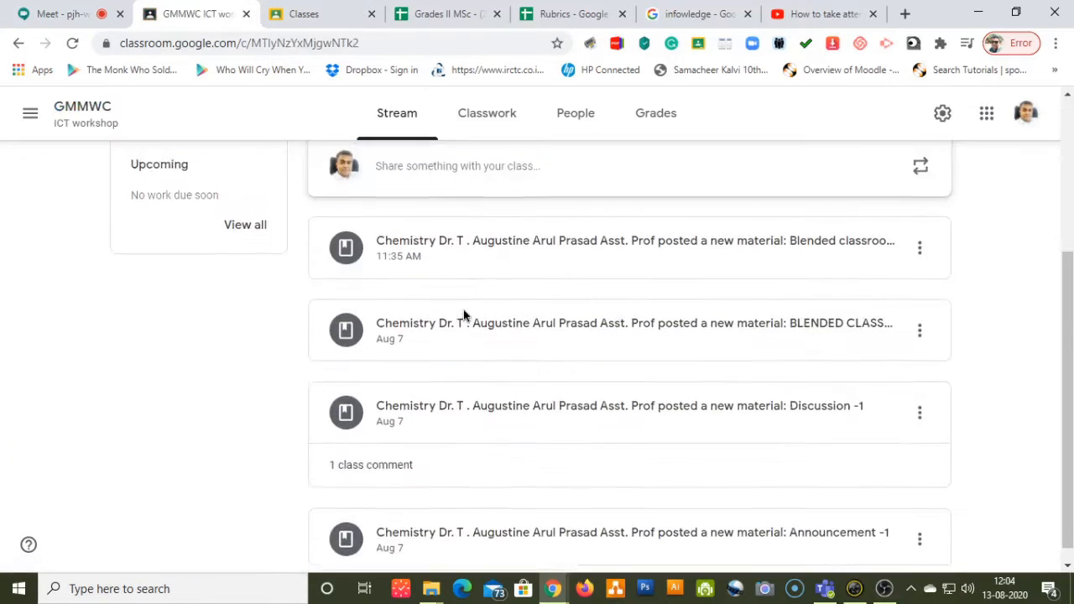
pyautogui.scroll(3, 463, 313)
pyautogui.click(492, 115)
pyautogui.scroll(-5, 481, 355)
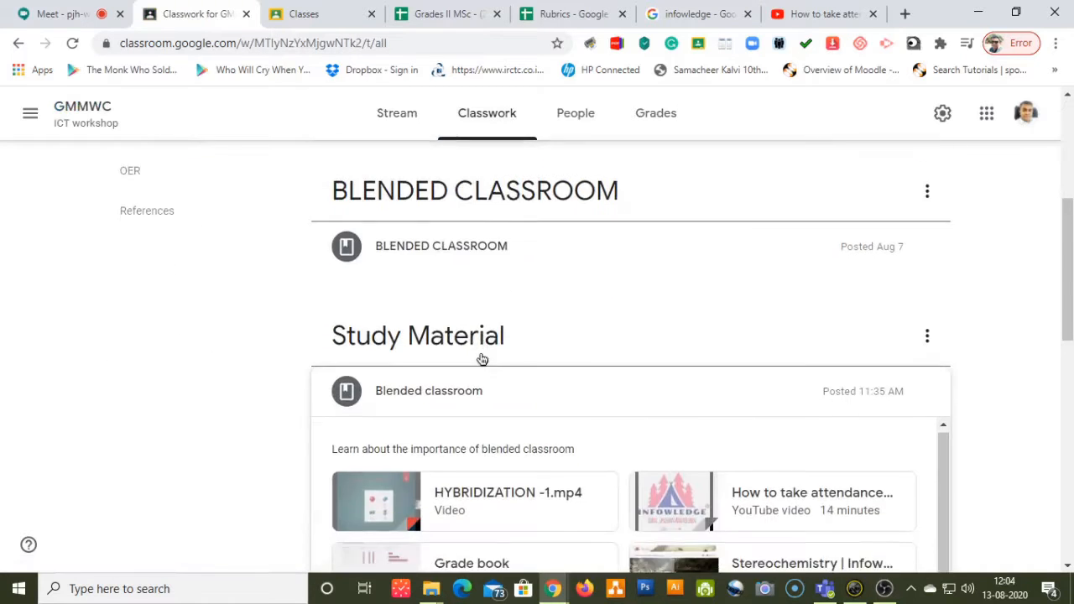
pyautogui.scroll(5, 479, 356)
pyautogui.scroll(-10, 470, 371)
pyautogui.scroll(10, 470, 372)
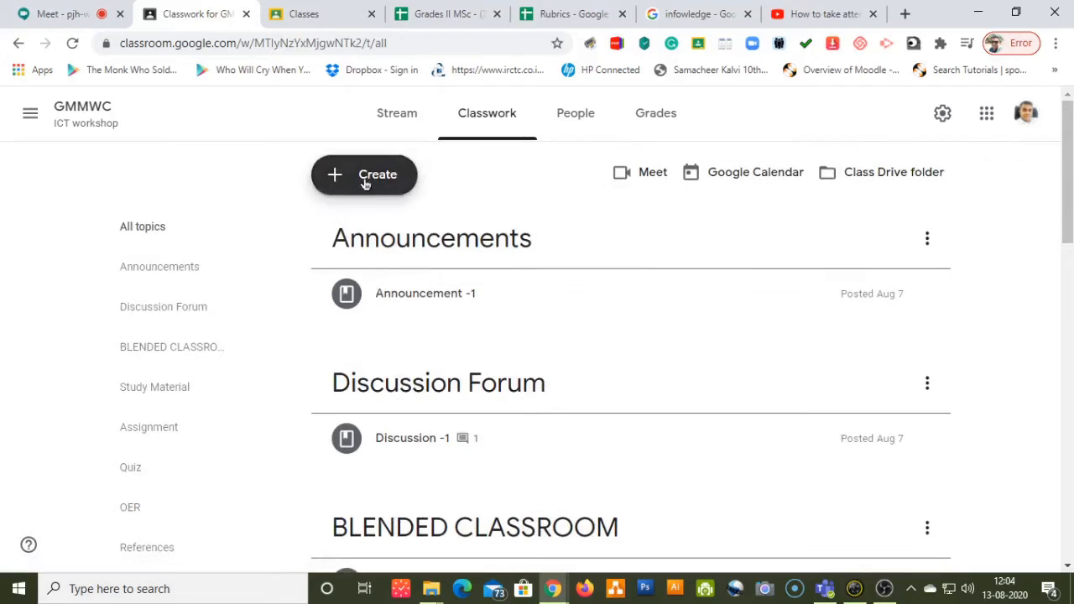
# Create a new assignment in the GMMWC classwork with the title "Assignment -1".
pyautogui.click(363, 172)
pyautogui.click(380, 242)
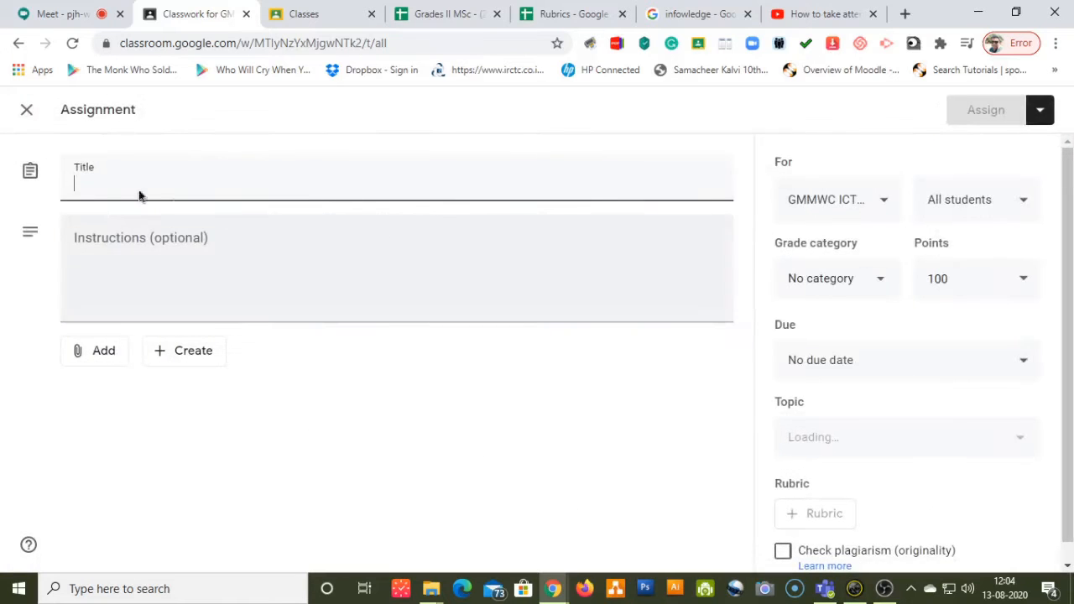
pyautogui.write('Assignment')
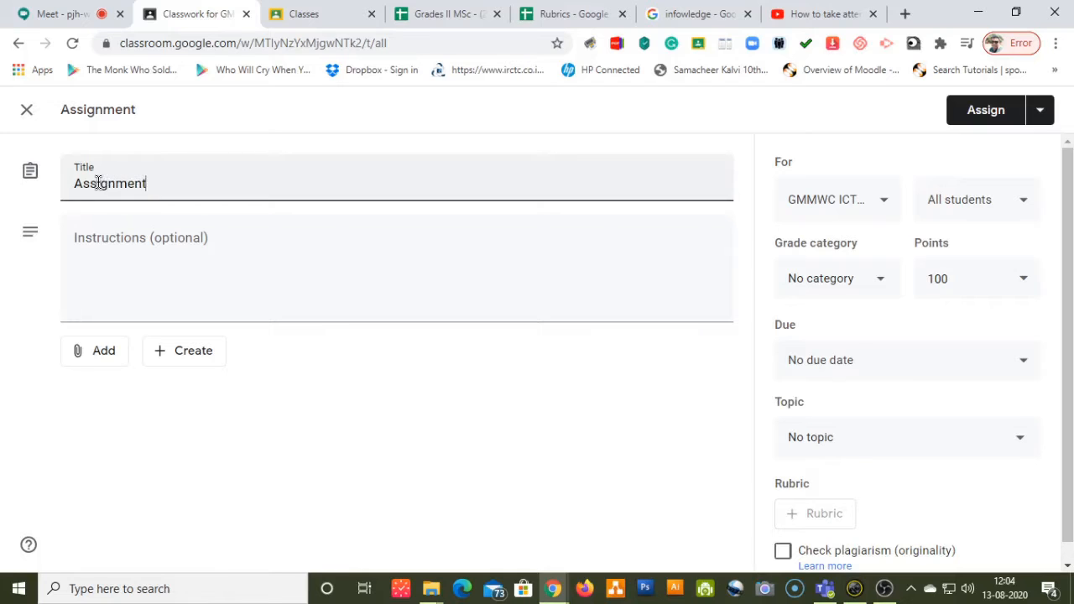
pyautogui.write(' -1')
# Enter the assignment instructions "Create a blended classroom video and upload itand the due date is 14.08.2020".
pyautogui.click(108, 238)
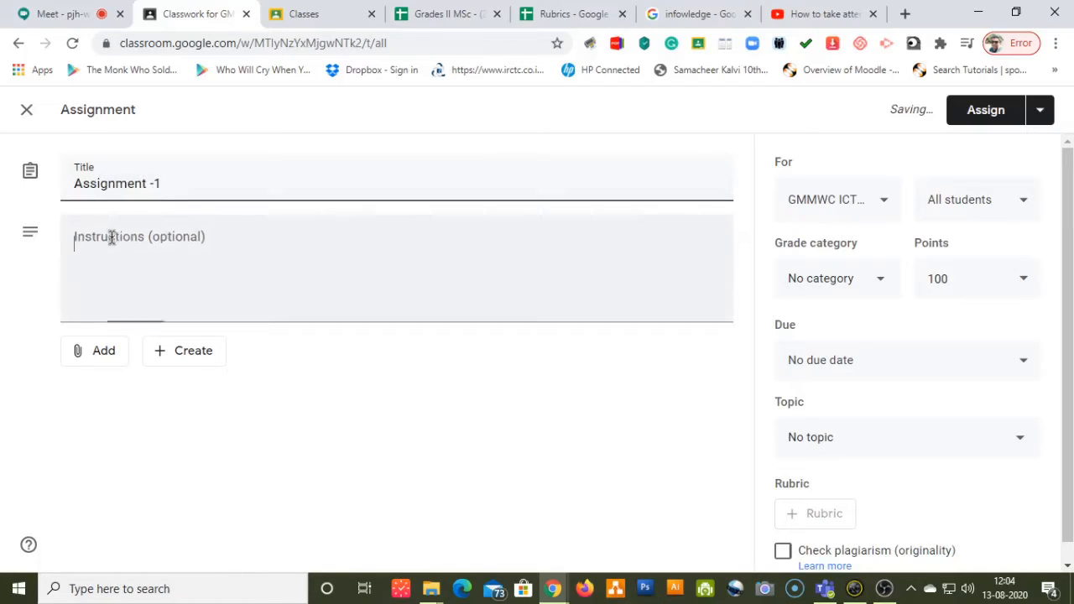
pyautogui.write('C')
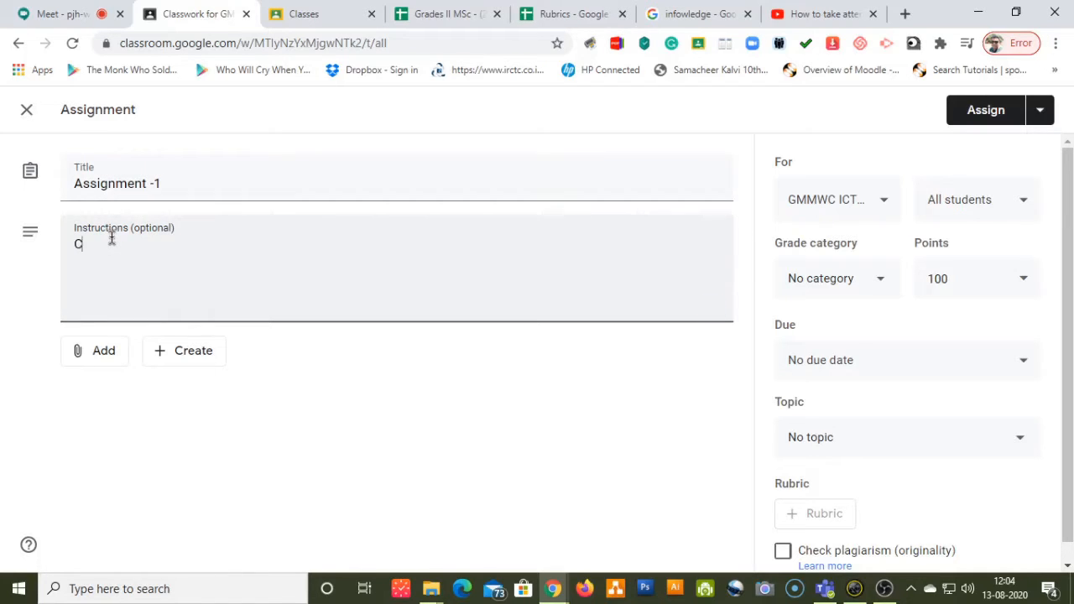
pyautogui.write('reate a blended')
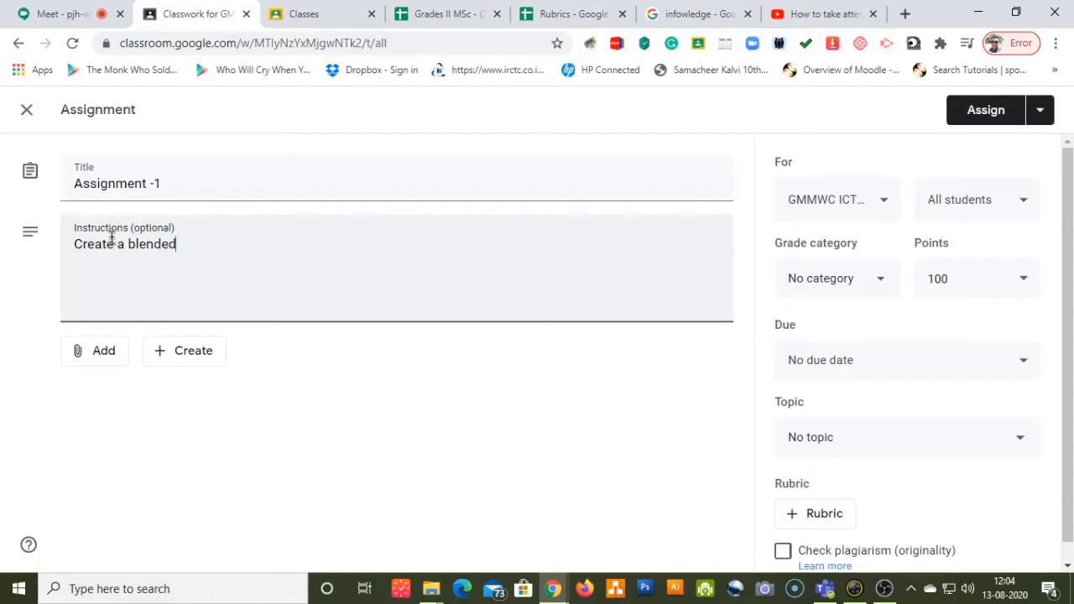
pyautogui.write(' classroom video a')
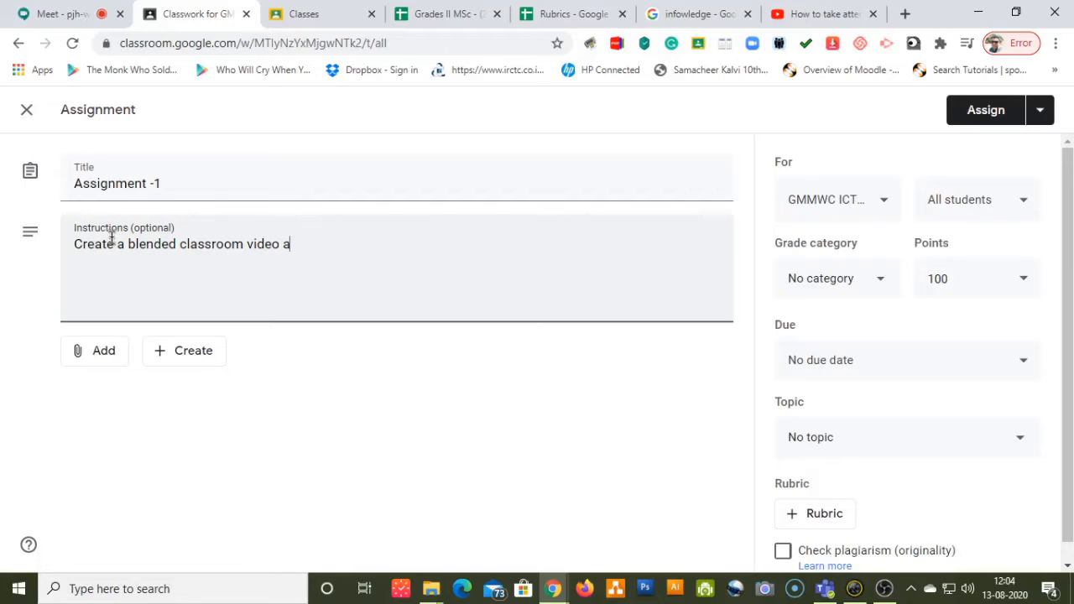
pyautogui.write('nd upload it')
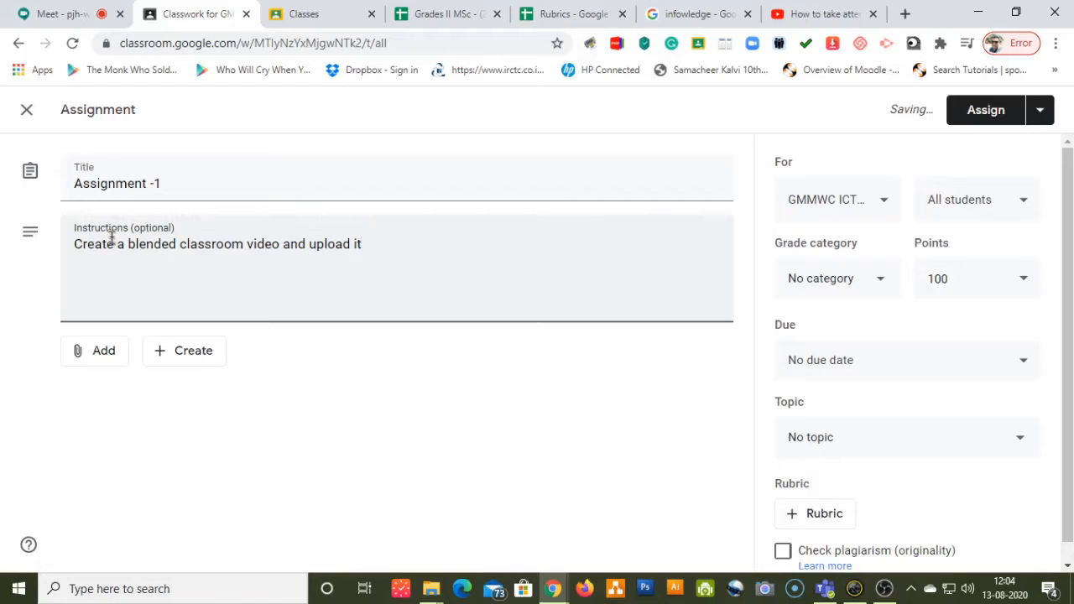
pyautogui.write('and the due date i')
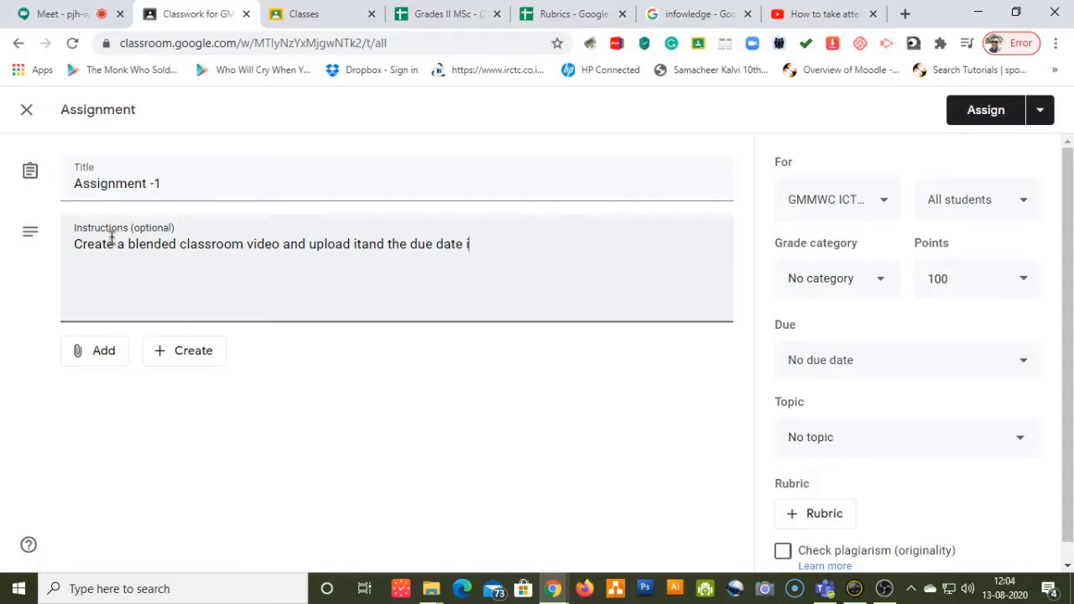
pyautogui.write('s 14.08.2020')
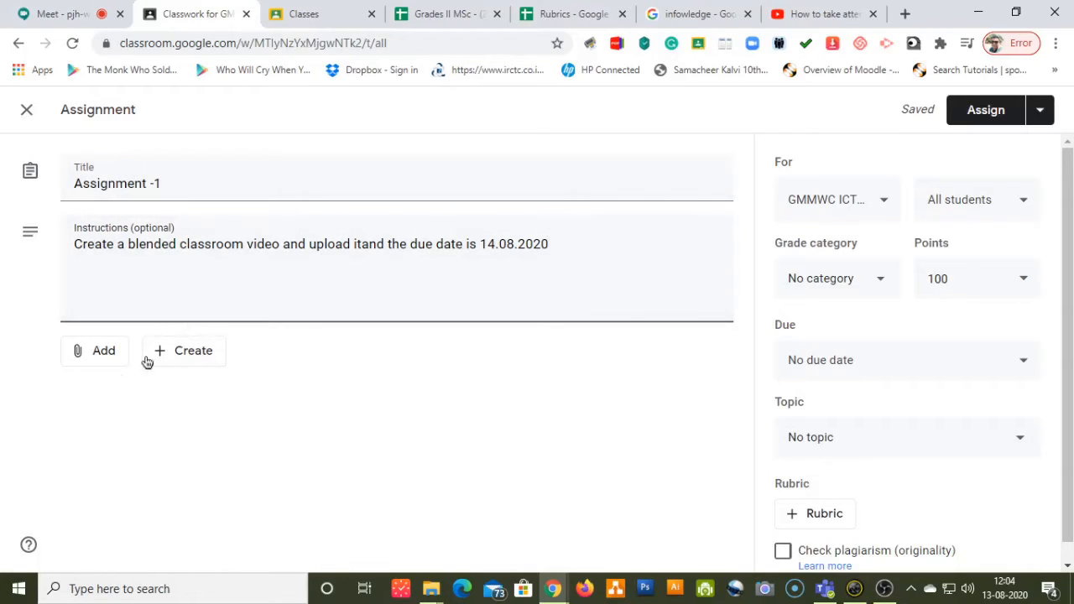
# Set the assignment's grade category to Assignments and its points to 15.
pyautogui.click(188, 360)
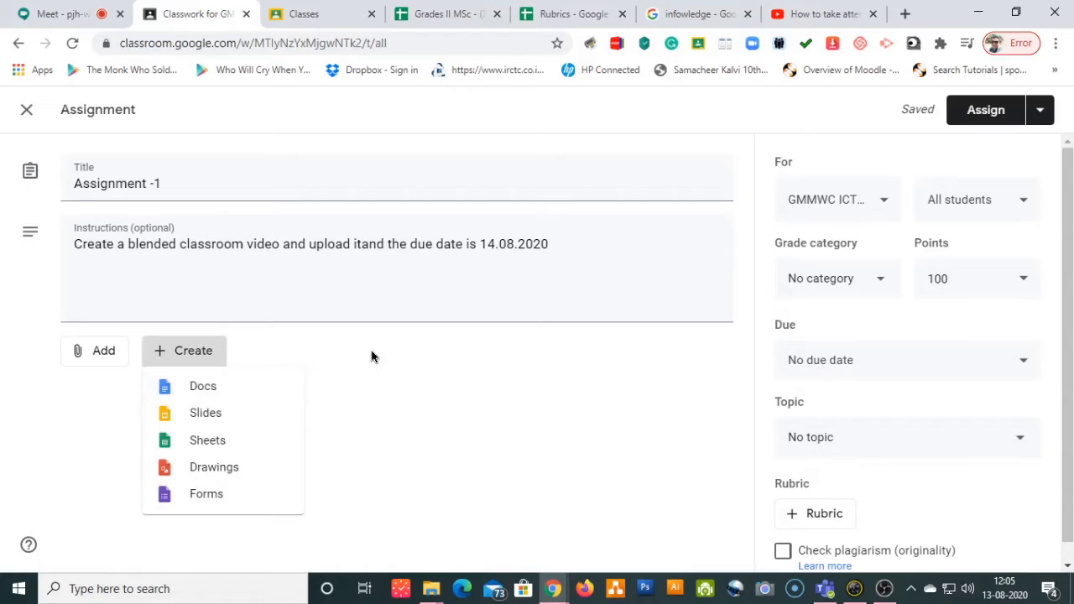
pyautogui.click(882, 280)
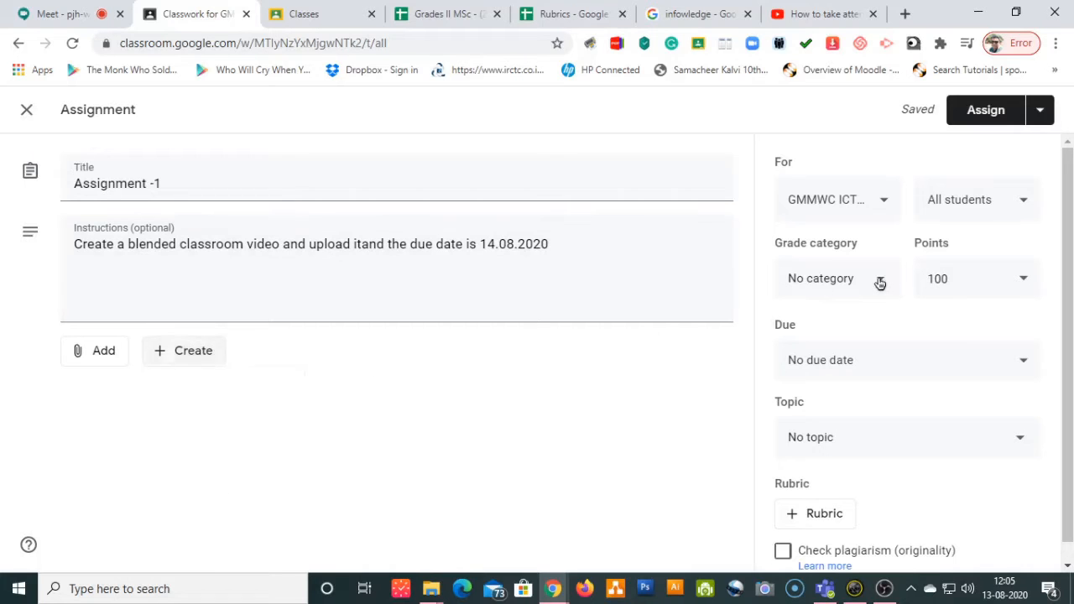
pyautogui.click(880, 283)
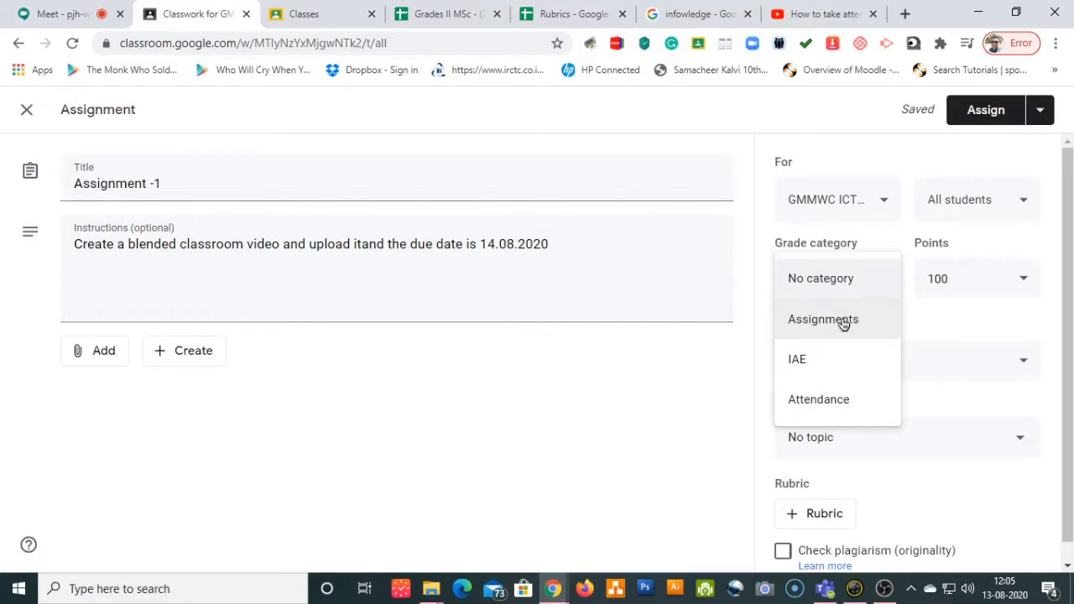
pyautogui.click(842, 321)
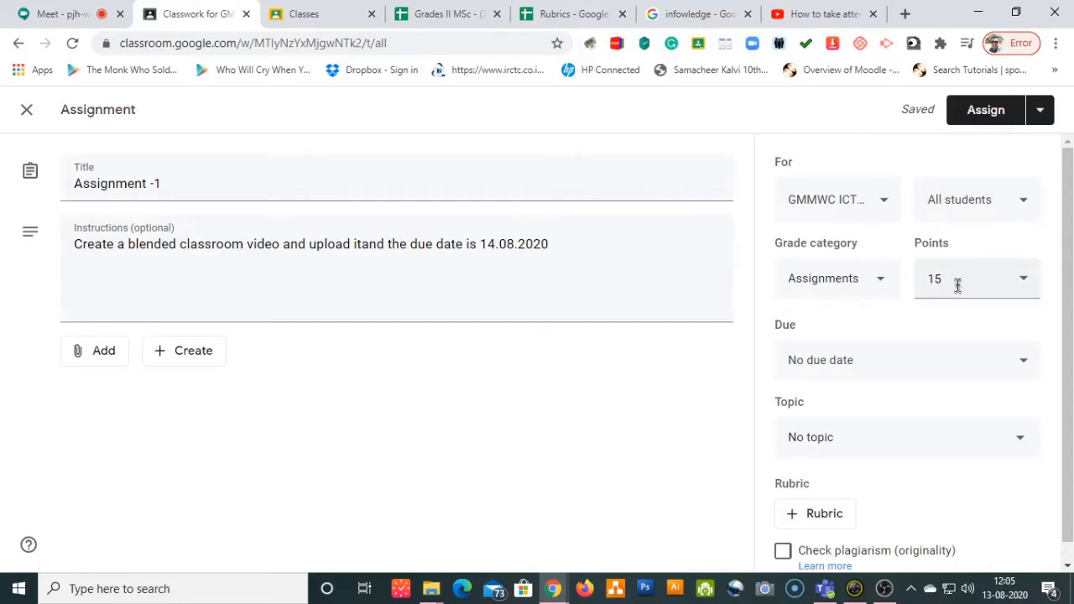
# Set the due date to Aug 15, 2020, and correct the instructions to "upload it and the due date is 15.08.2020".
pyautogui.click(875, 361)
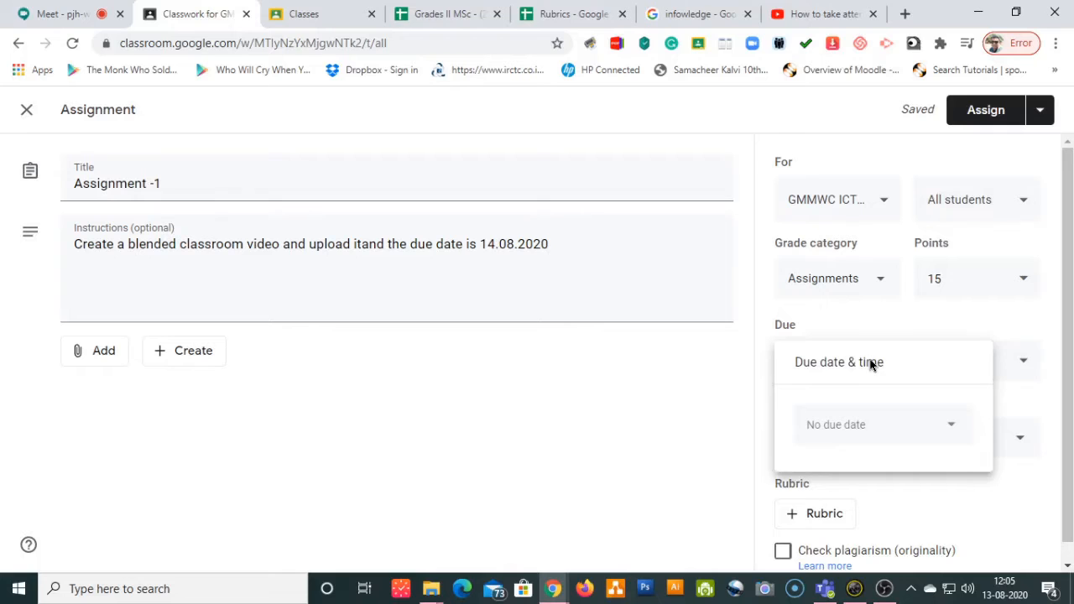
pyautogui.click(858, 428)
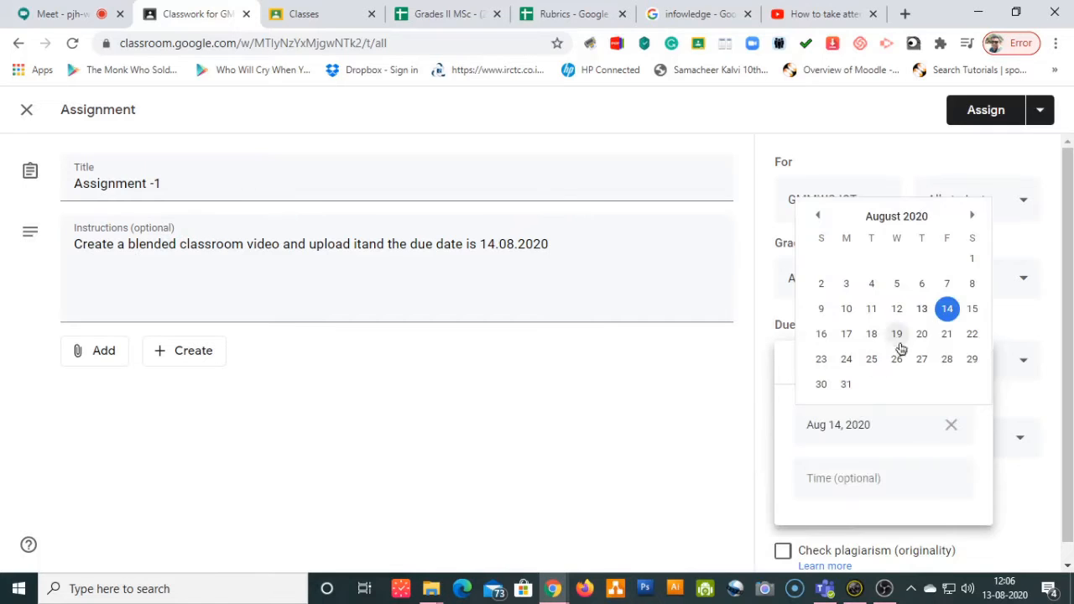
pyautogui.click(856, 430)
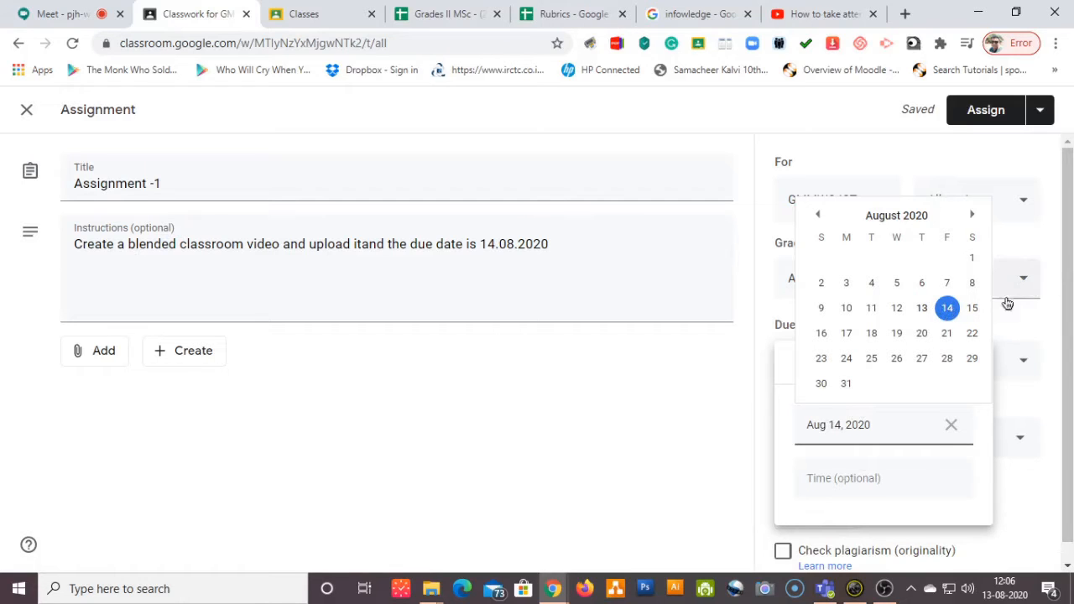
pyautogui.click(972, 308)
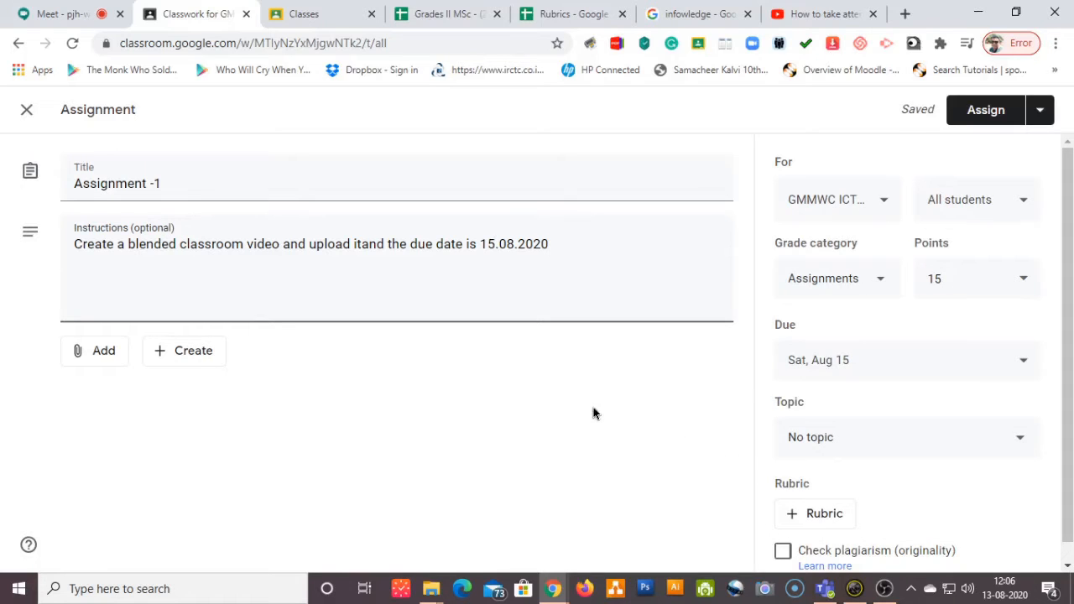
pyautogui.click(361, 246)
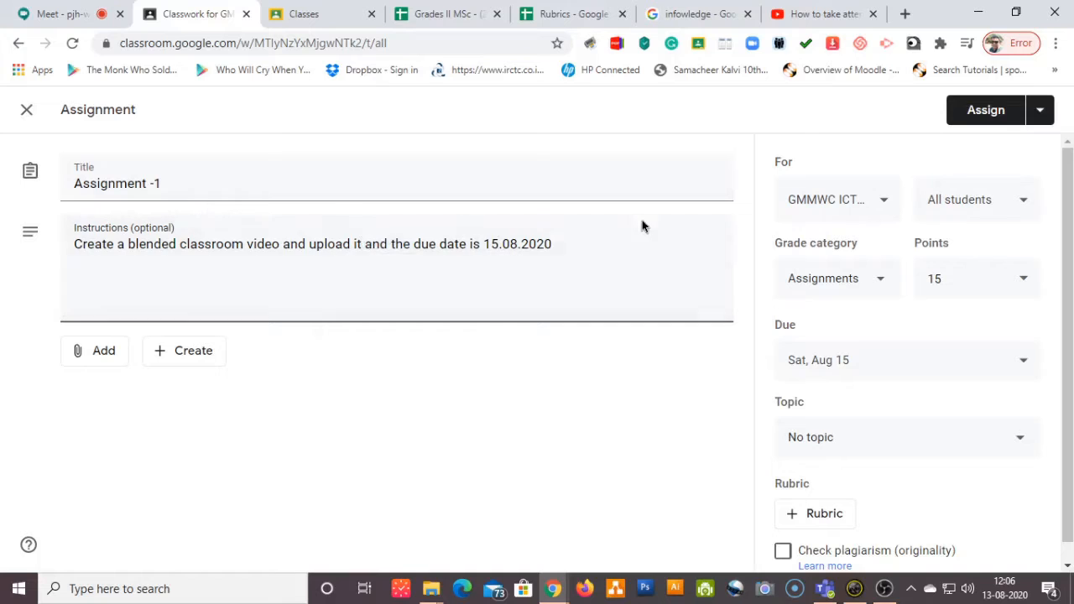
# File the assignment under the Assignment topic.
pyautogui.click(1005, 445)
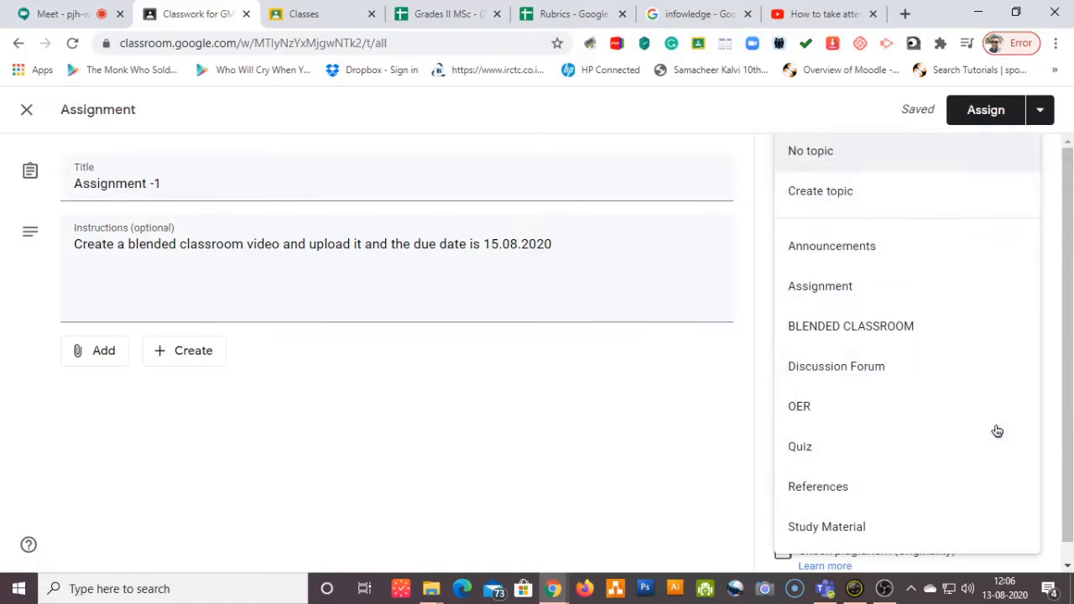
pyautogui.click(853, 289)
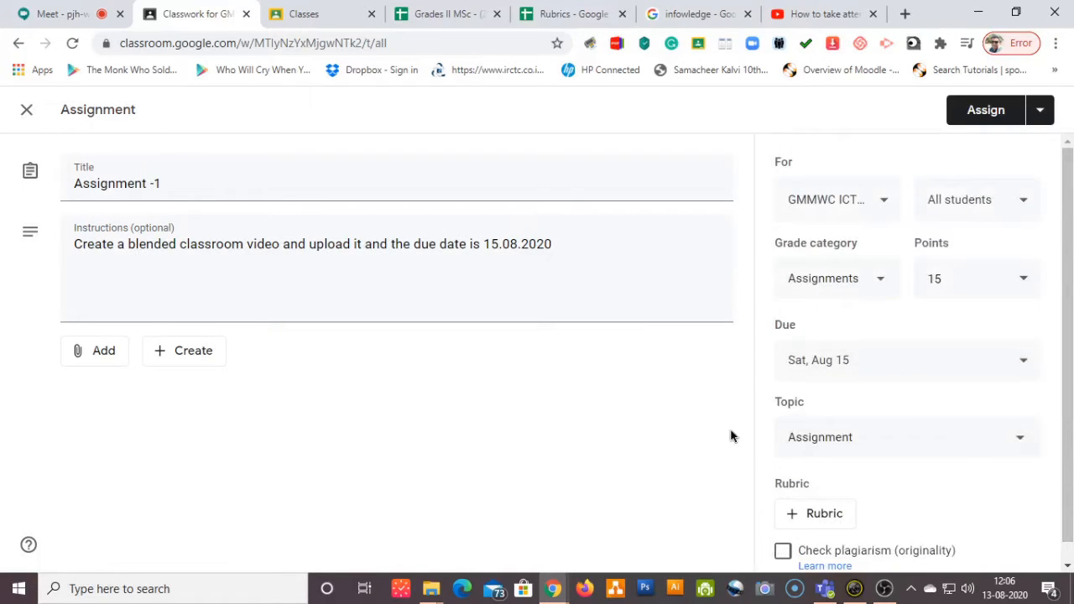
pyautogui.scroll(-1, 723, 434)
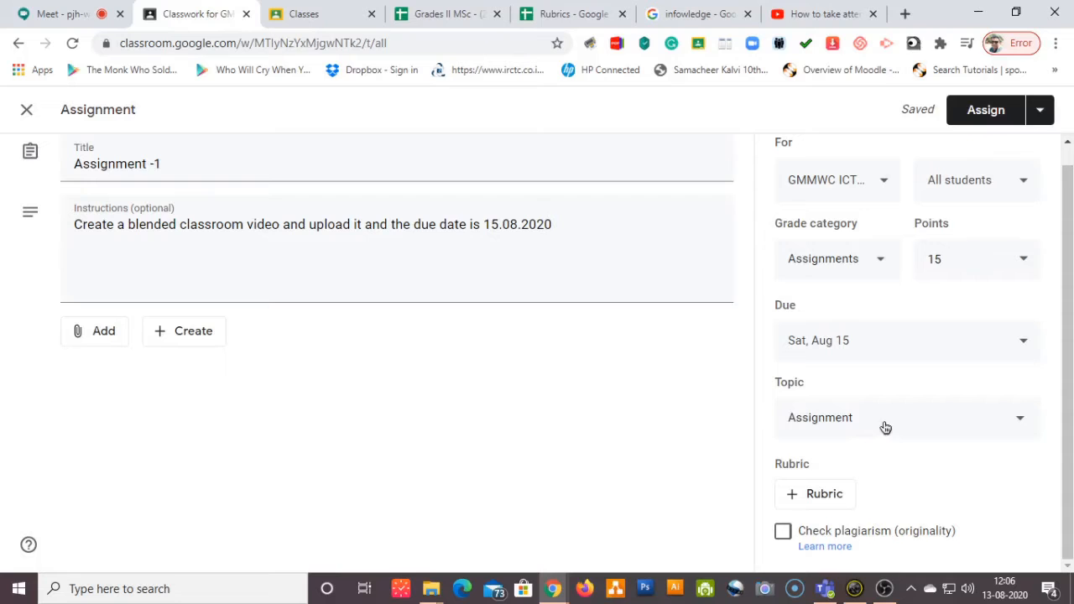
# Create a new blank Google Docs document from within the assignment.
pyautogui.click(192, 339)
pyautogui.click(193, 339)
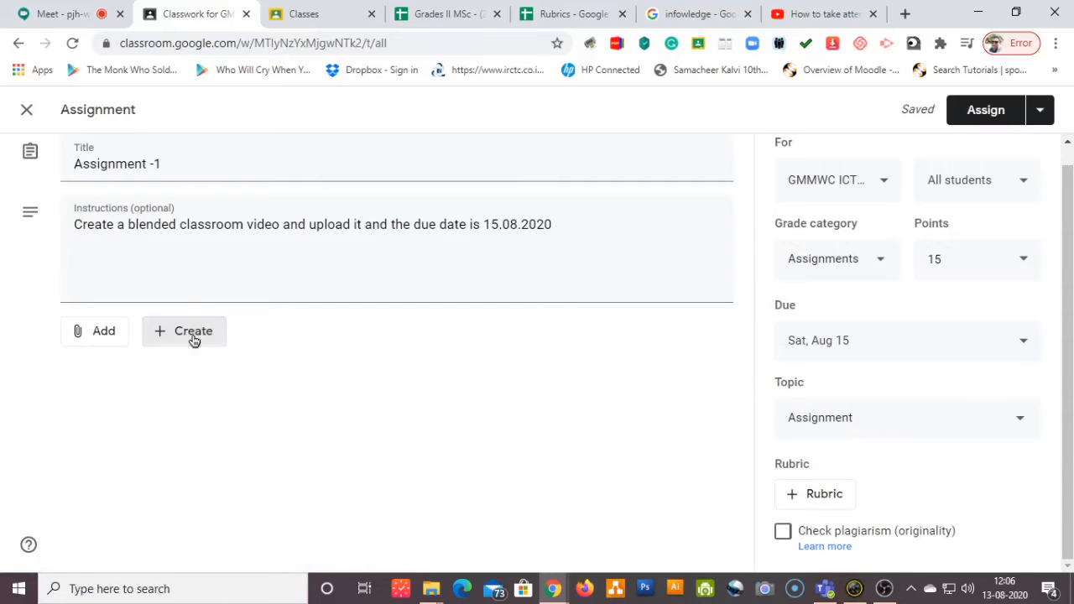
pyautogui.click(210, 332)
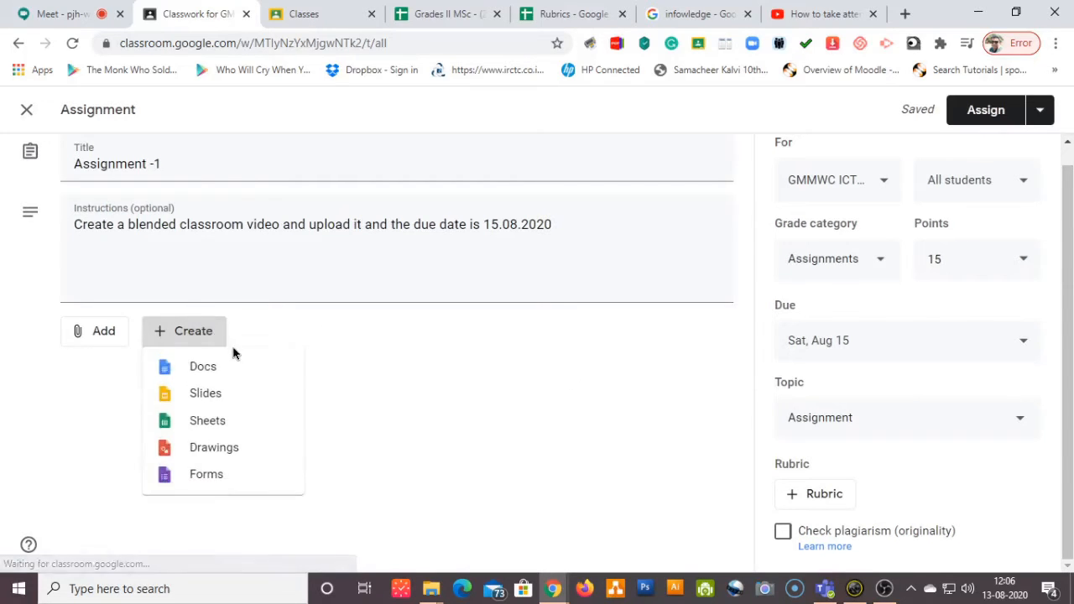
pyautogui.click(207, 369)
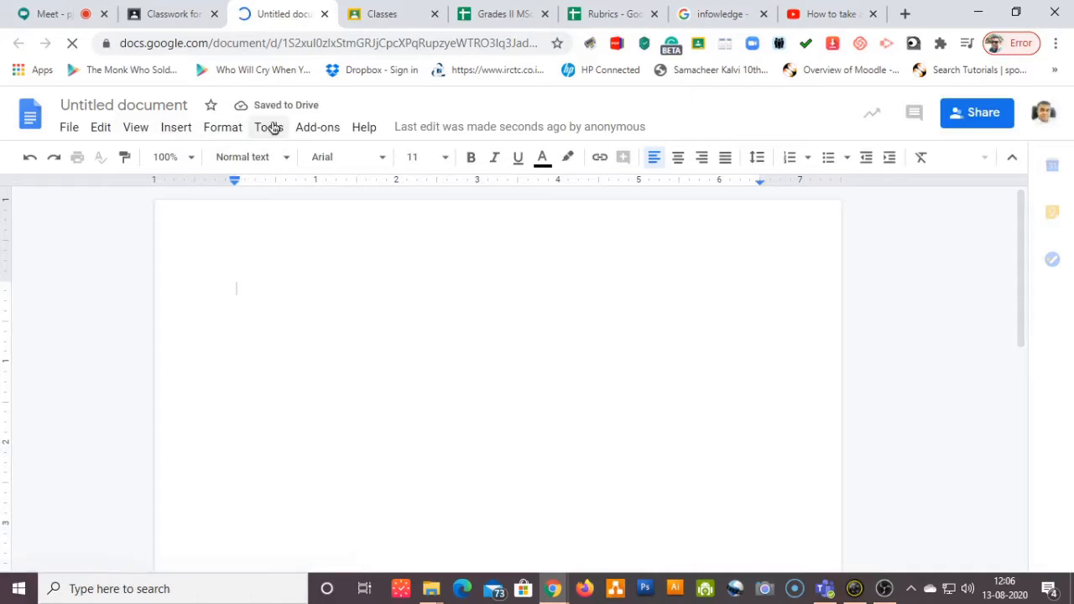
# Check the options of the Doc To Form add-on and open the marketplace of add-ons for Docs.
pyautogui.click(312, 132)
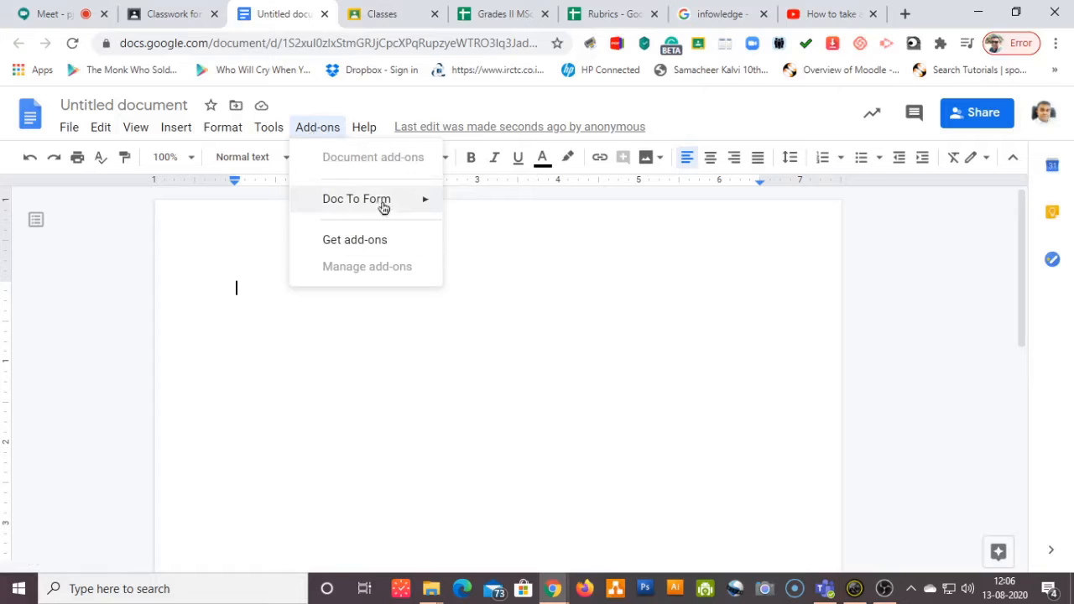
pyautogui.moveTo(365, 204)
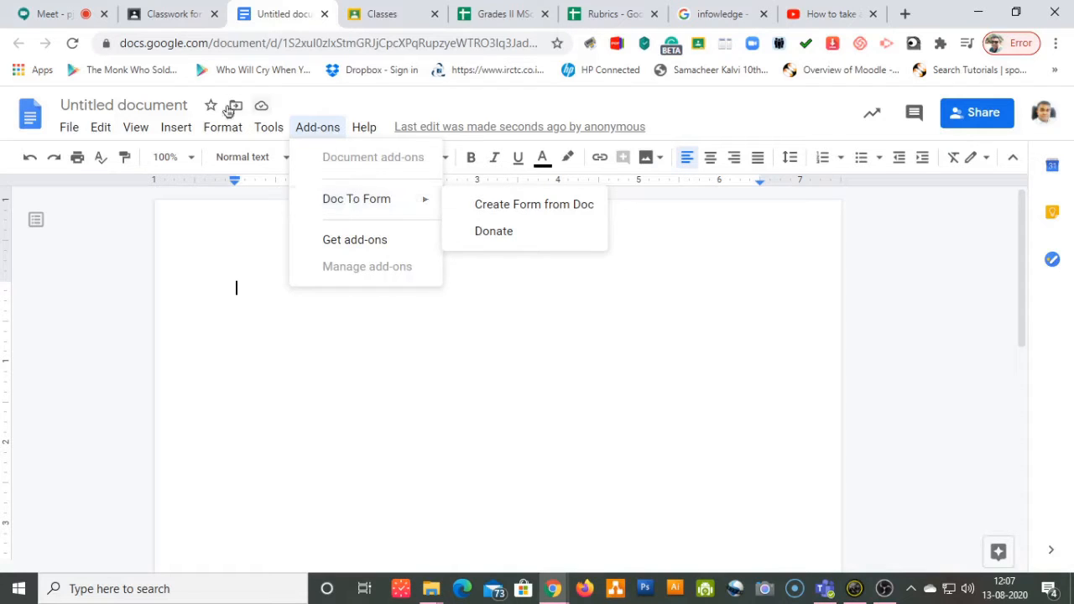
pyautogui.click(470, 340)
pyautogui.click(321, 131)
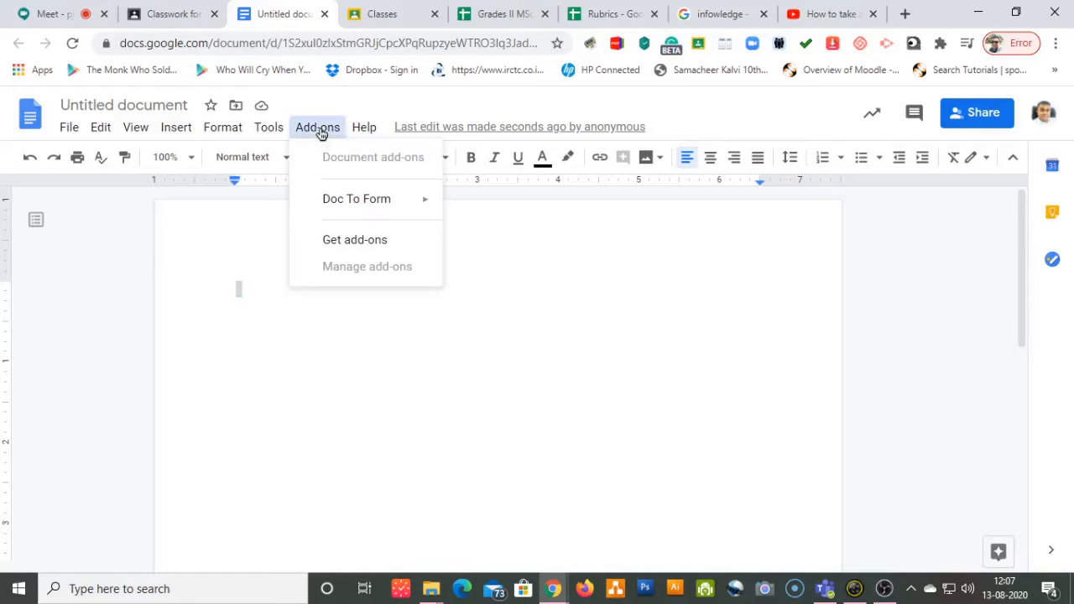
pyautogui.click(361, 241)
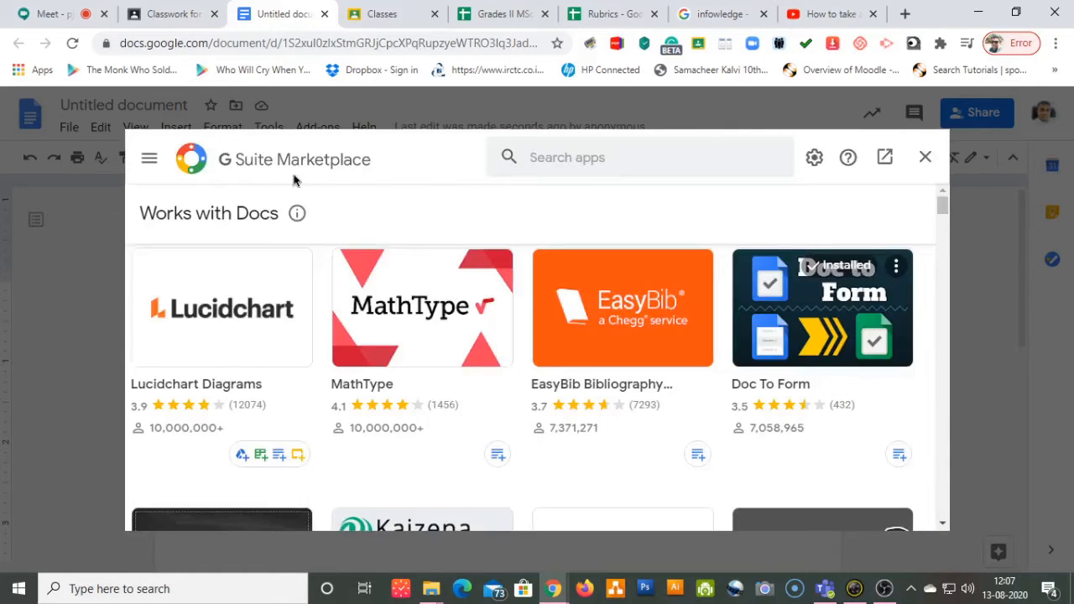
# Search the marketplace for "doc to form", view the Doc To Form add-on's page, and close the marketplace.
pyautogui.click(537, 154)
pyautogui.write('d')
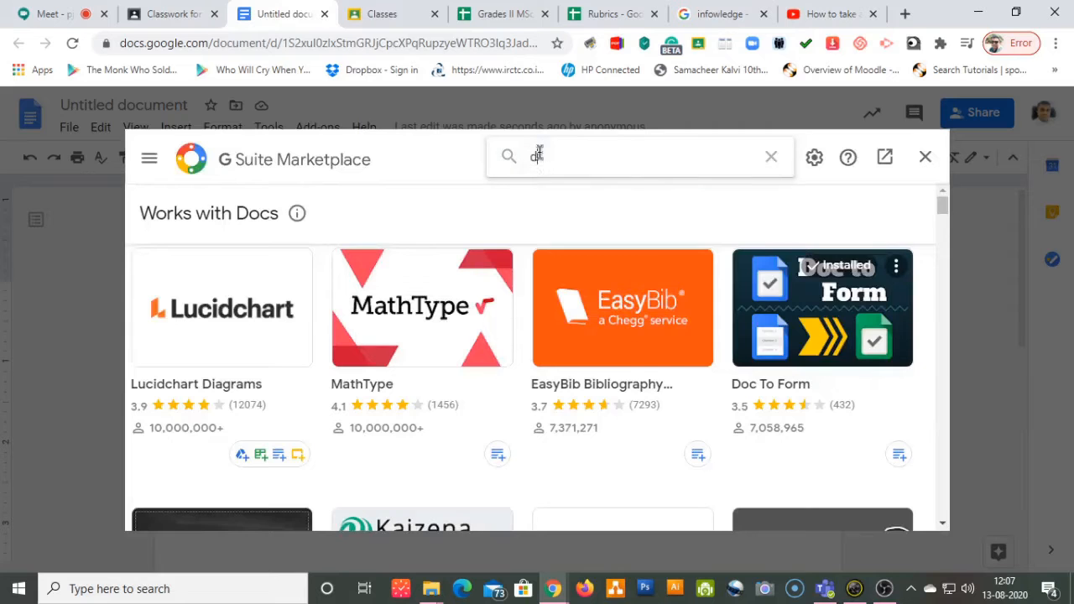
pyautogui.write('oc to form')
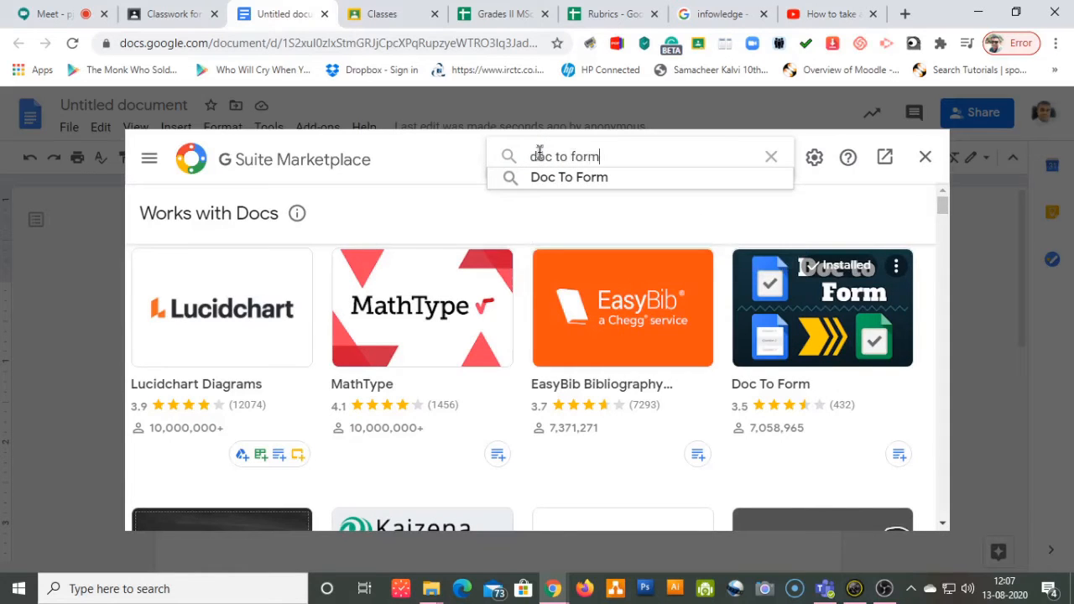
pyautogui.press('Return')
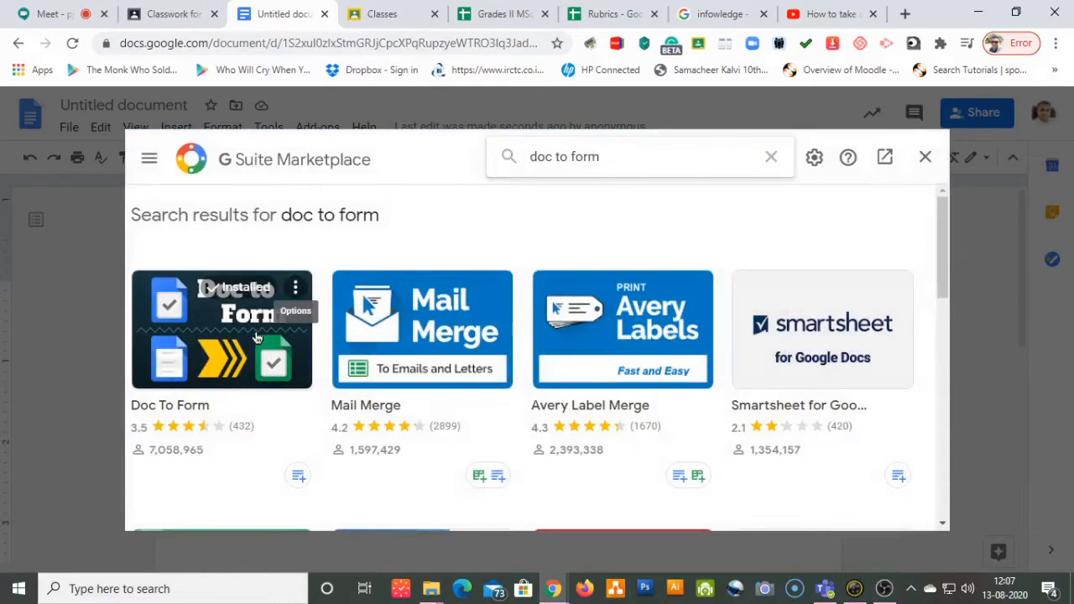
pyautogui.click(256, 335)
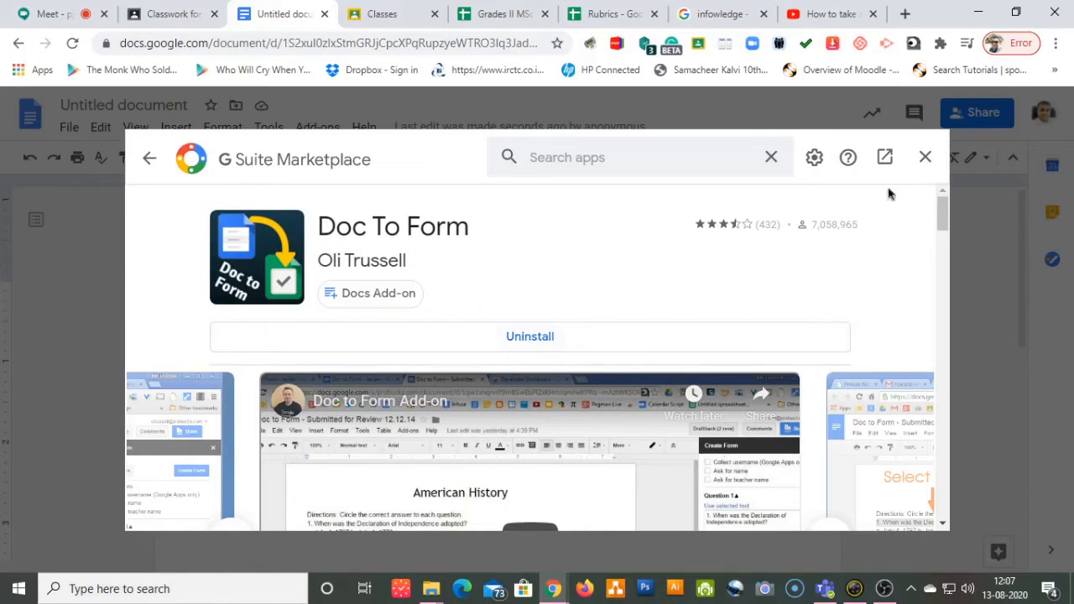
pyautogui.click(925, 156)
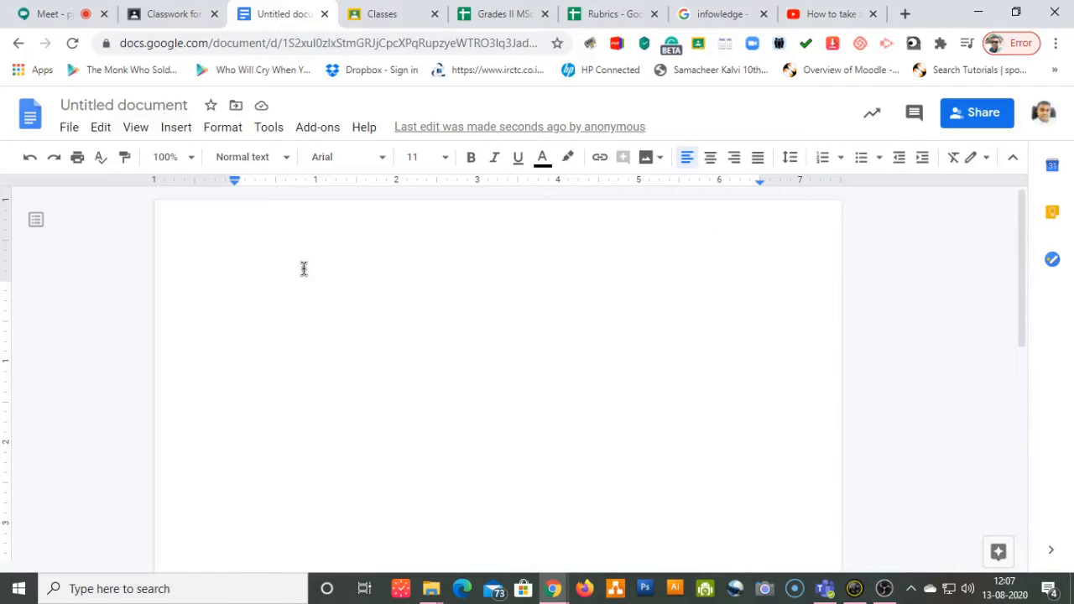
# Start creating a form from the document with the Doc To Form add-on.
pyautogui.click(273, 131)
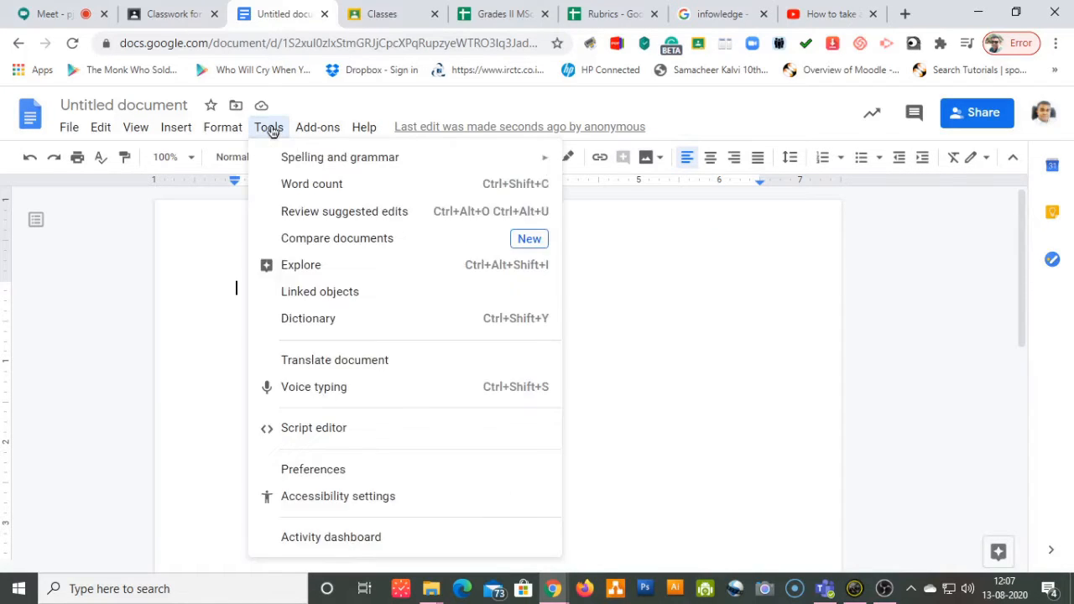
pyautogui.moveTo(330, 132)
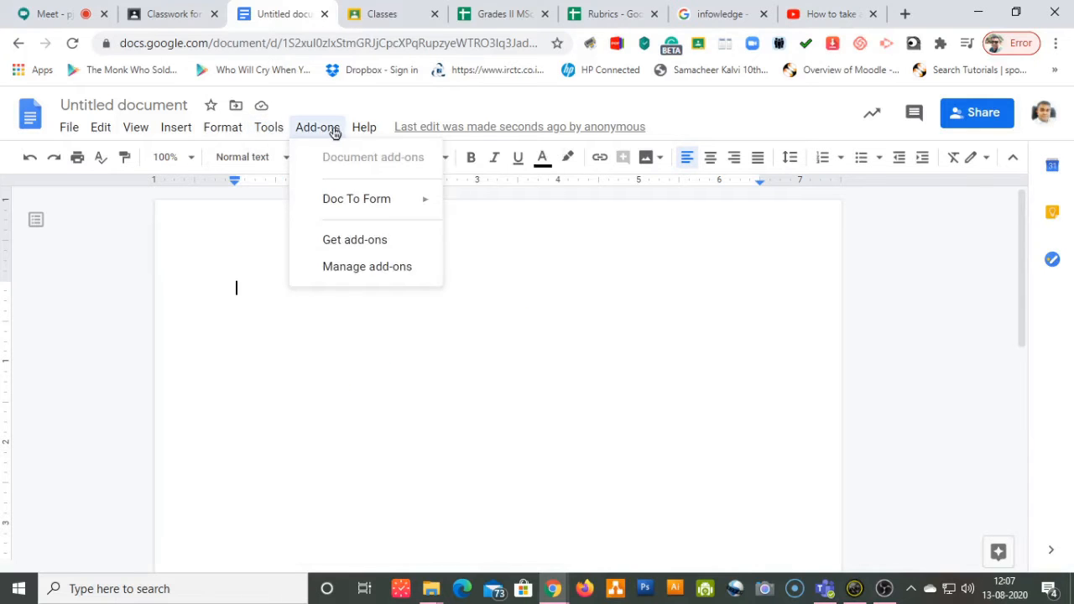
pyautogui.moveTo(378, 208)
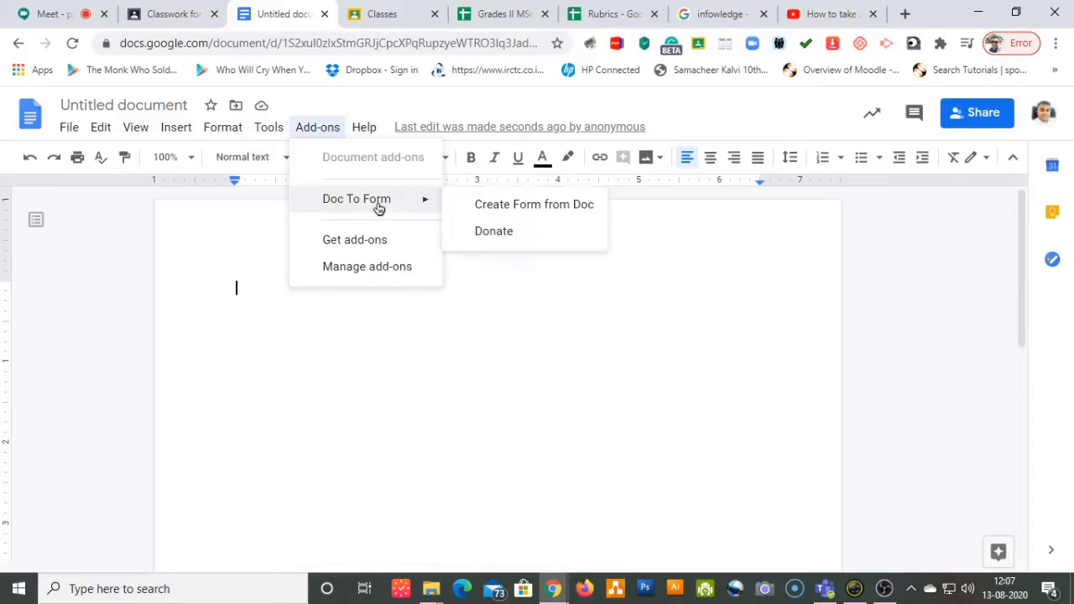
pyautogui.click(520, 211)
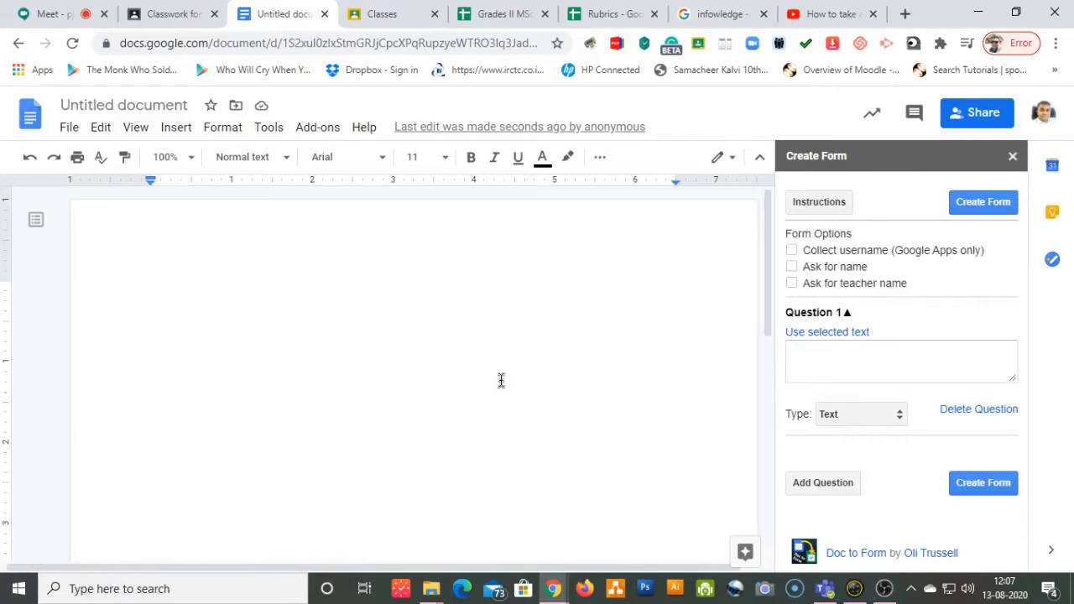
pyautogui.click(241, 230)
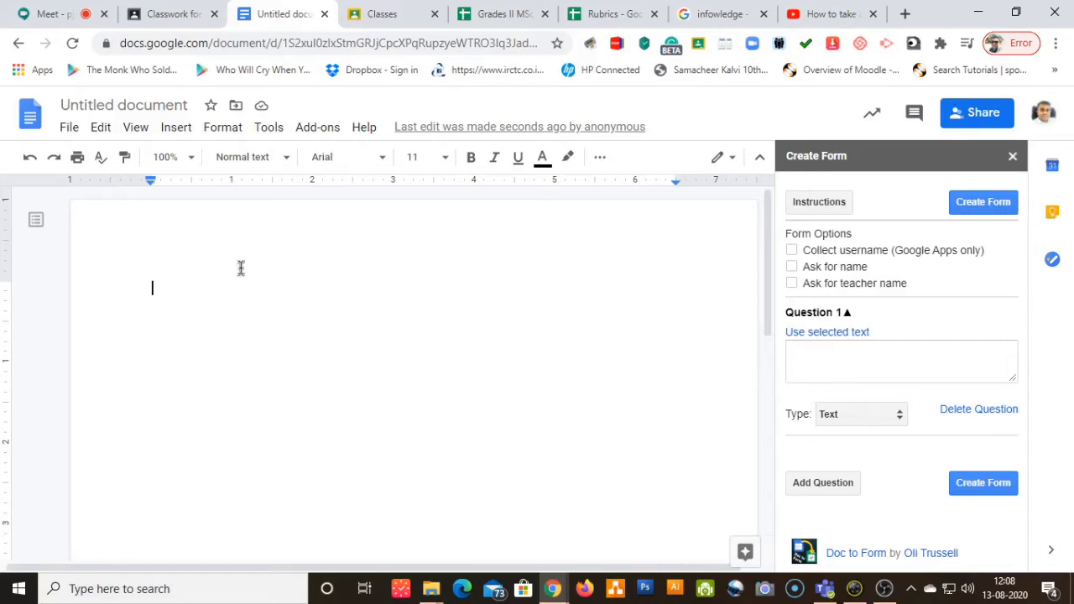
pyautogui.click(269, 130)
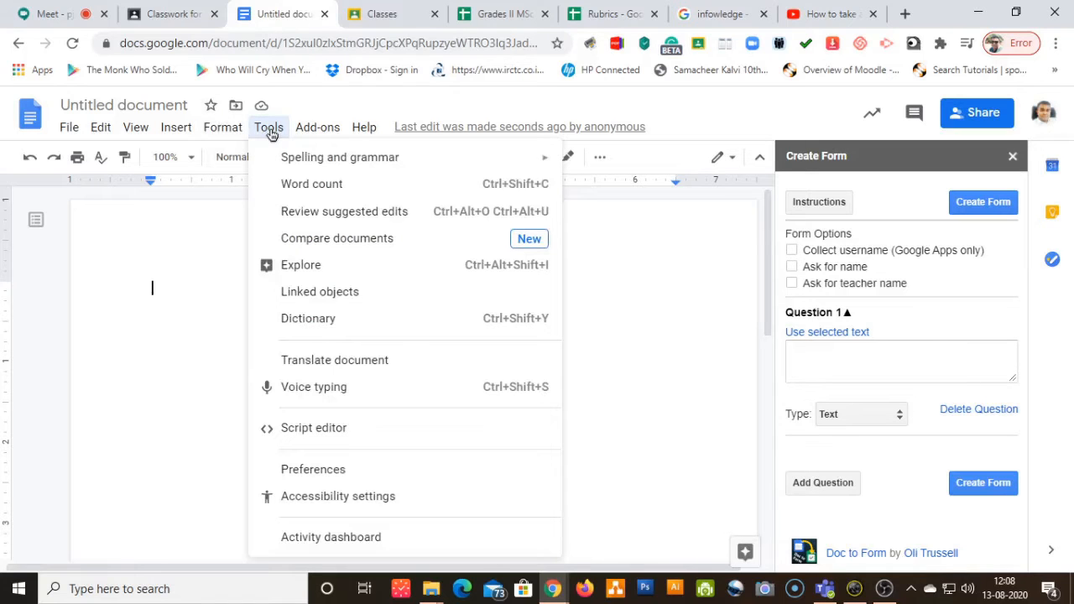
pyautogui.moveTo(323, 132)
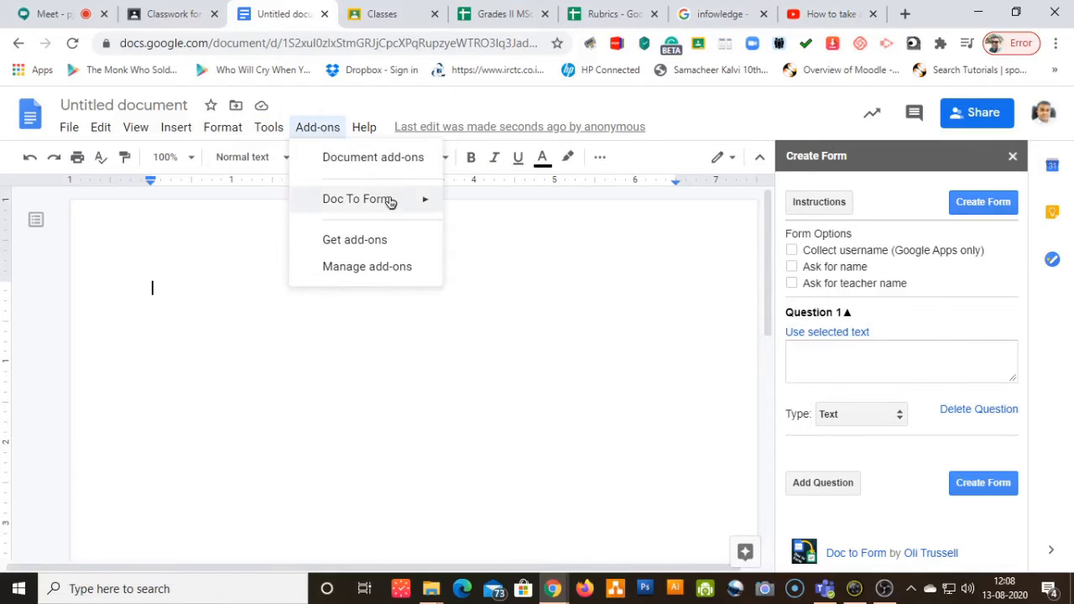
pyautogui.moveTo(391, 203)
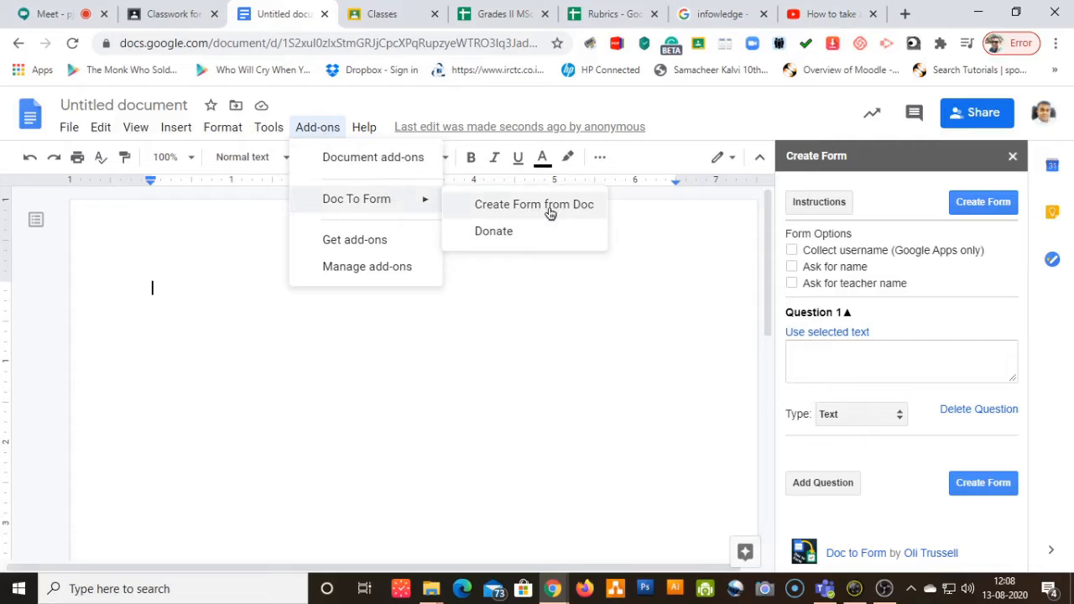
pyautogui.click(506, 336)
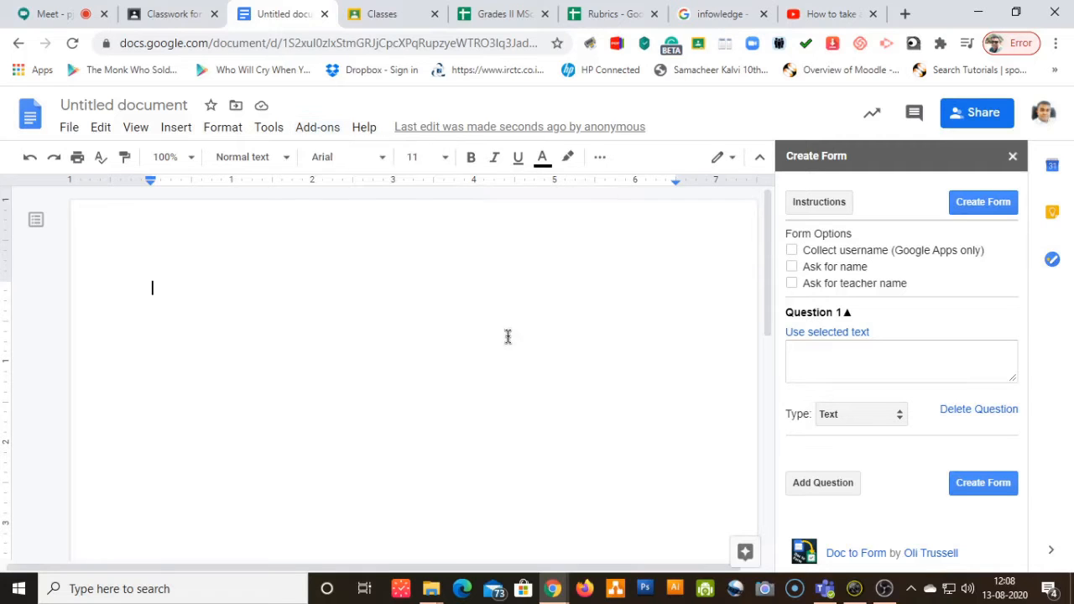
# Dictate "what is the capital of India" with voice typing, followed by Delhi, Mumbai, Chennai and Bangalore on separate lines.
pyautogui.click(267, 128)
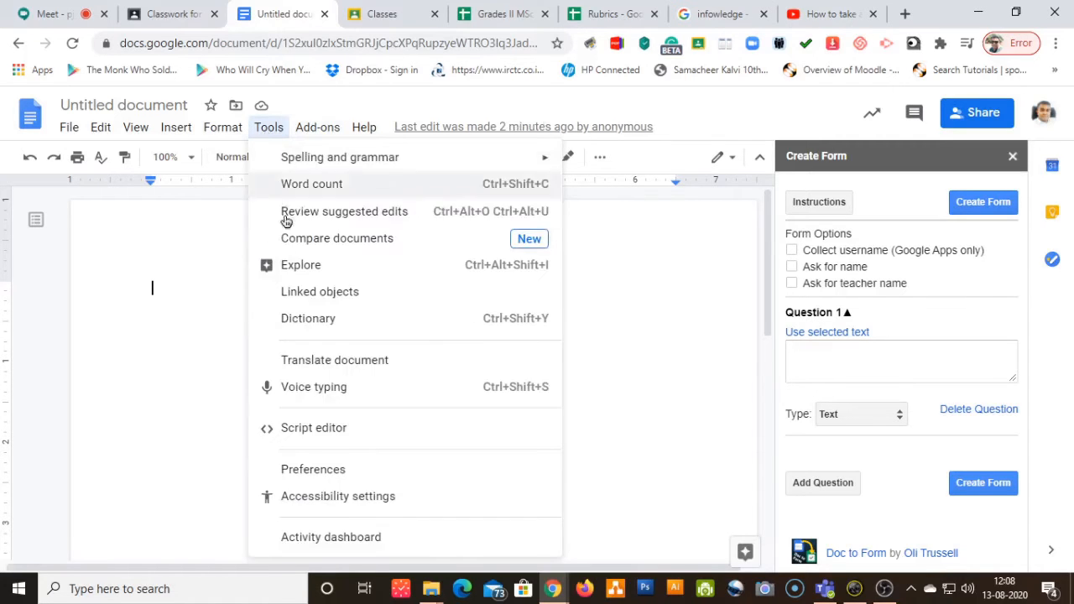
pyautogui.click(329, 389)
pyautogui.click(105, 316)
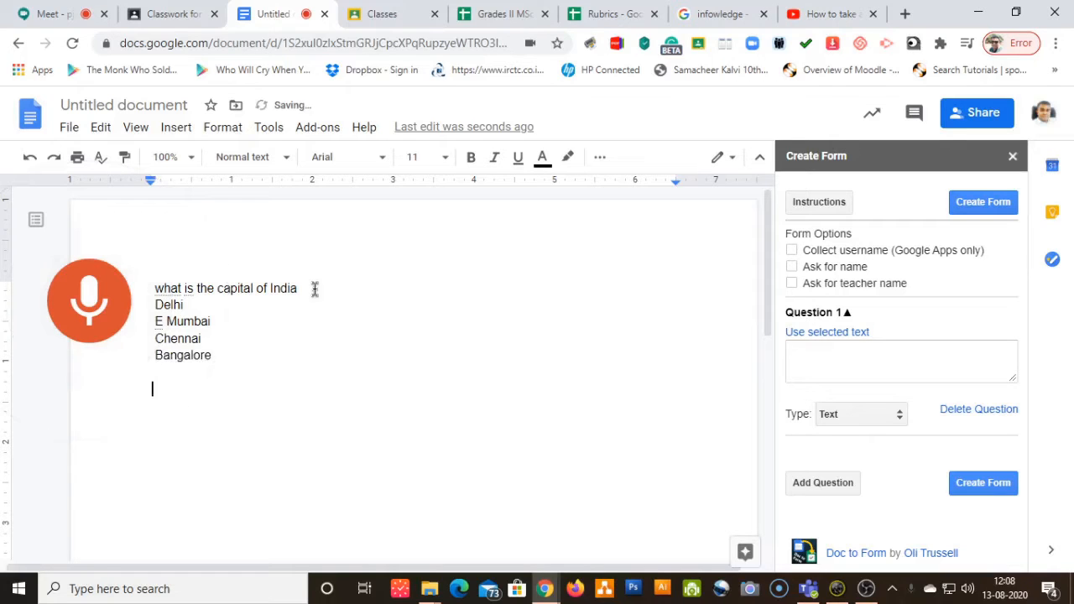
pyautogui.click(89, 289)
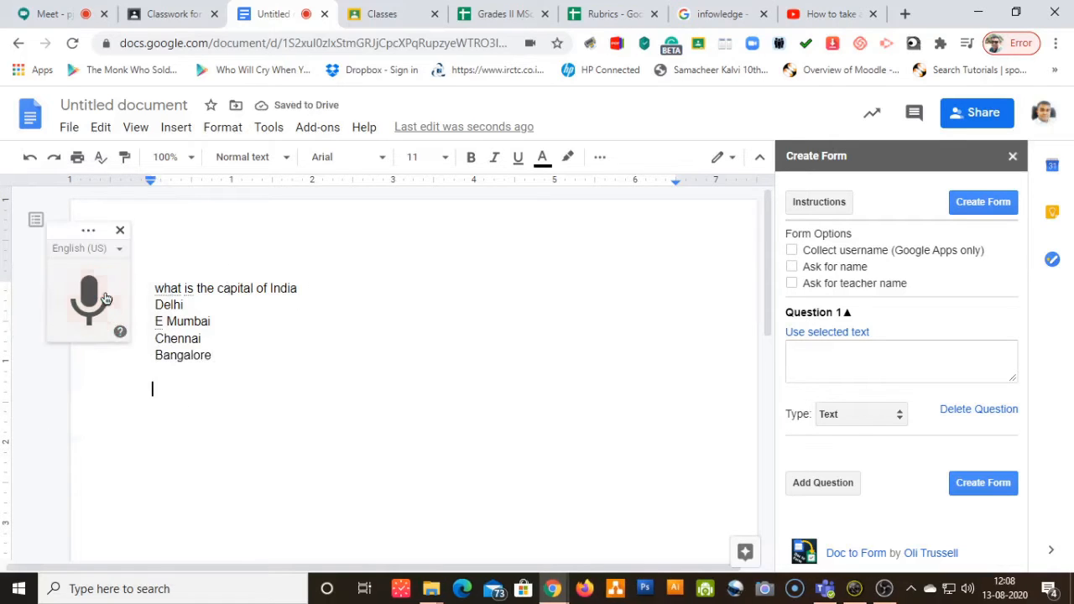
# Capitalize the first word of the dictated question and end the question with a question mark.
pyautogui.click(152, 290)
pyautogui.press('Delete')
pyautogui.press('Delete')
pyautogui.write('Wh')
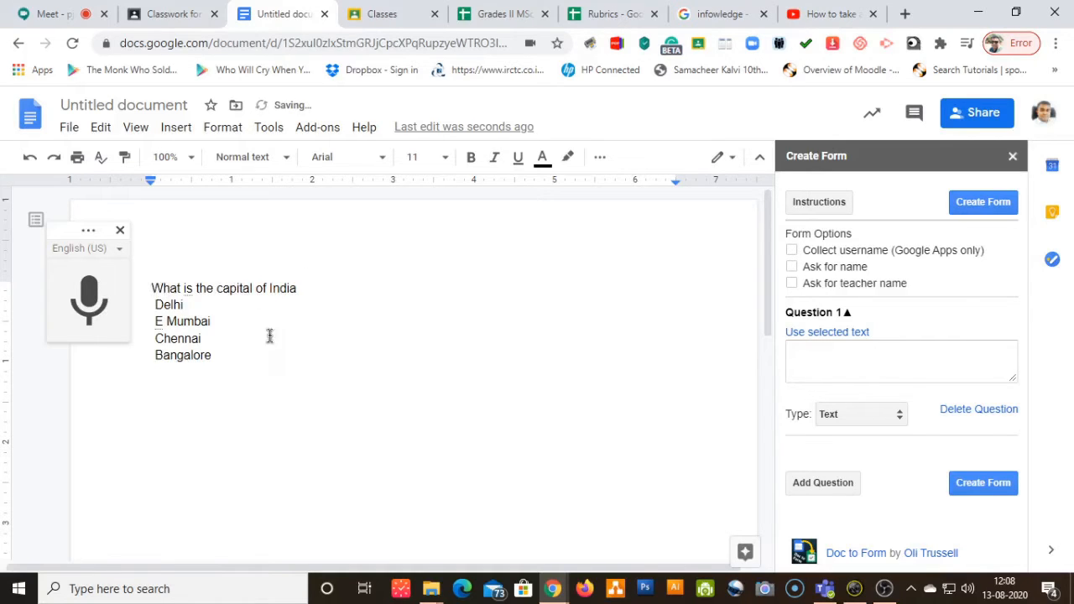
pyautogui.click(320, 288)
pyautogui.write('?')
# Remove the stray "E" in front of Mumbai in the document.
pyautogui.click(161, 321)
pyautogui.press('BackSpace')
pyautogui.press('BackSpace')
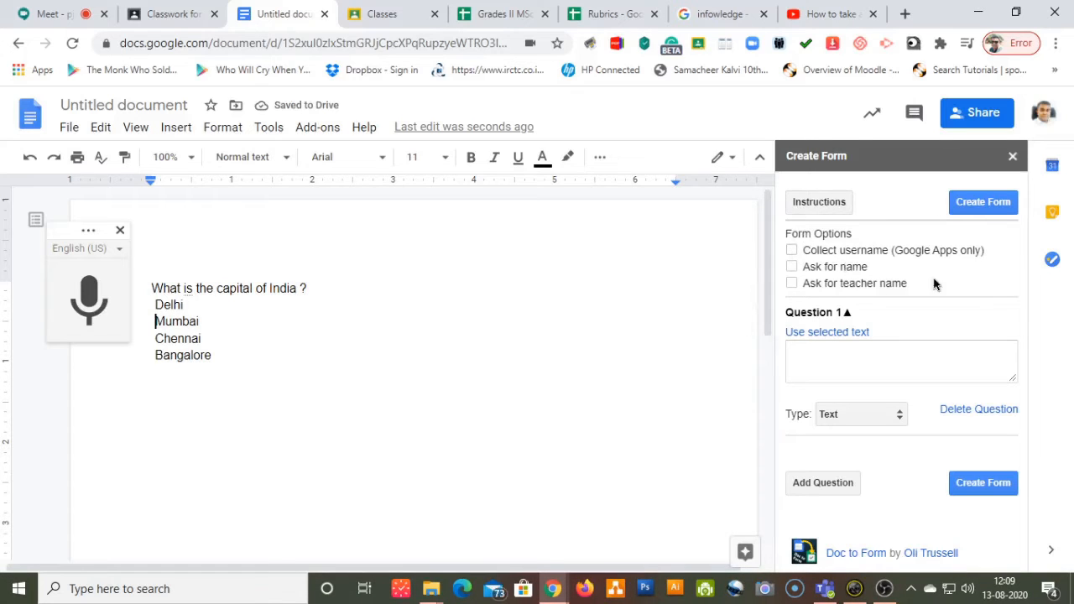
# Enable Collect username and Ask for name, and copy "What is the capital of India ?" from the document into Question 1.
pyautogui.click(791, 252)
pyautogui.click(794, 268)
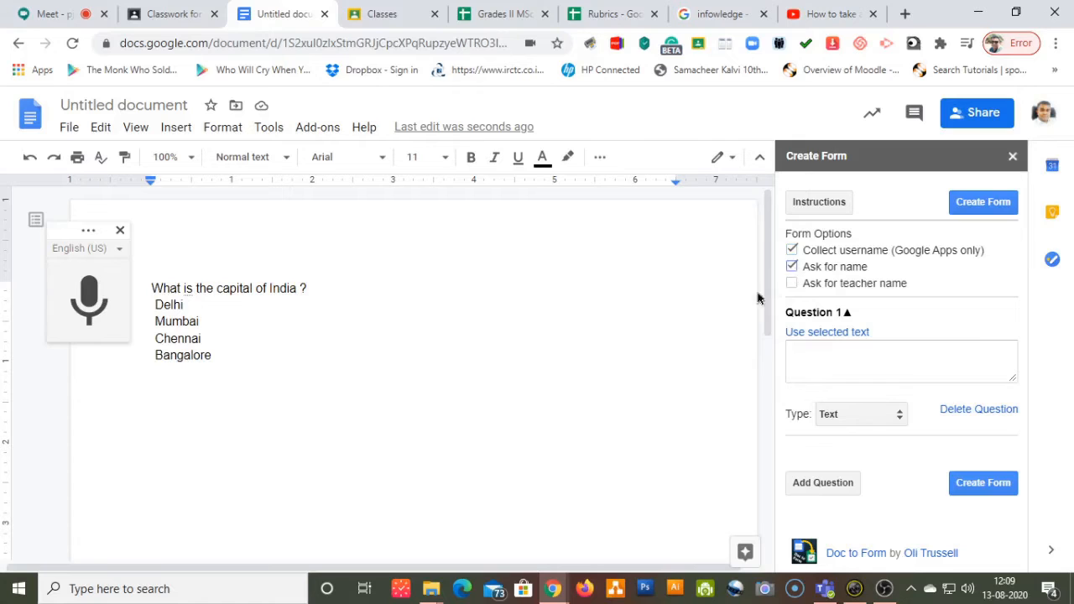
pyautogui.moveTo(153, 288); pyautogui.dragTo(322, 283)
pyautogui.hotkey('ctrl', 'c')
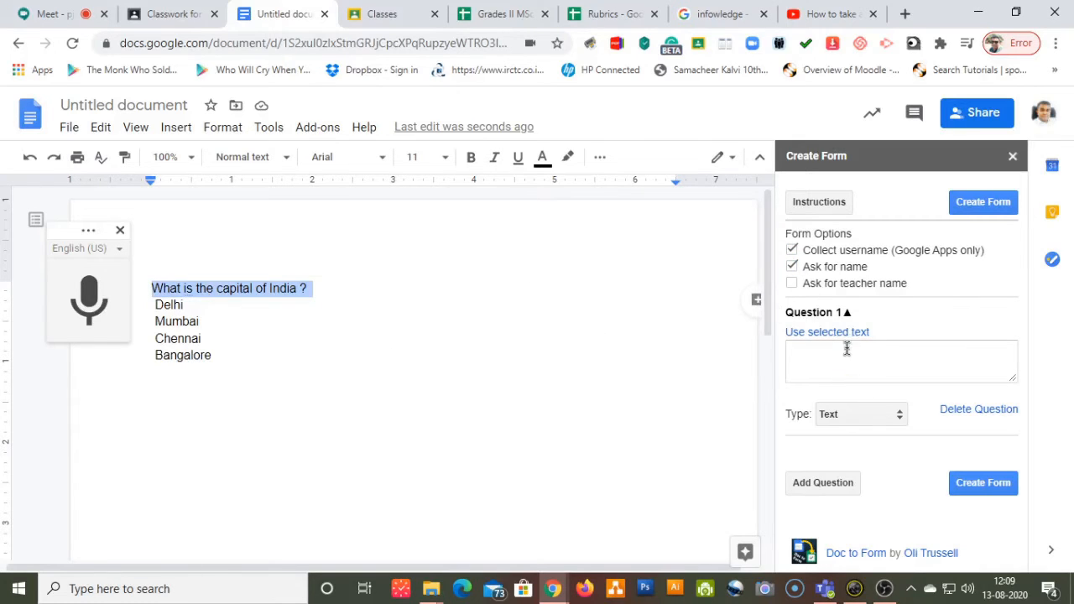
pyautogui.click(847, 350)
pyautogui.hotkey('ctrl', 'v')
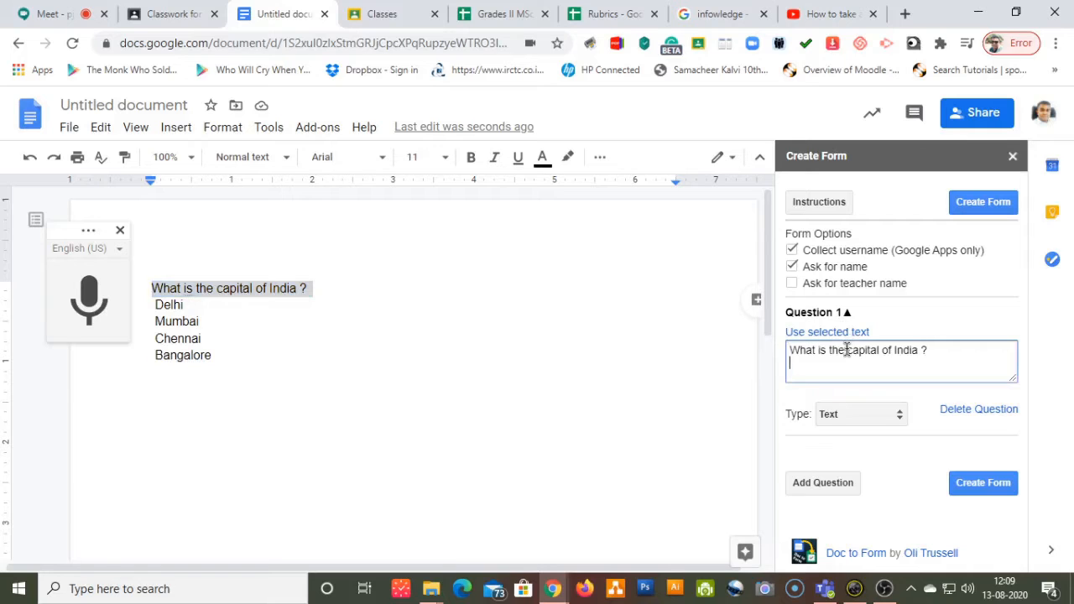
# Make Question 1 a Multiple Choice question and copy Delhi in as its first option, followed by a semicolon.
pyautogui.click(899, 416)
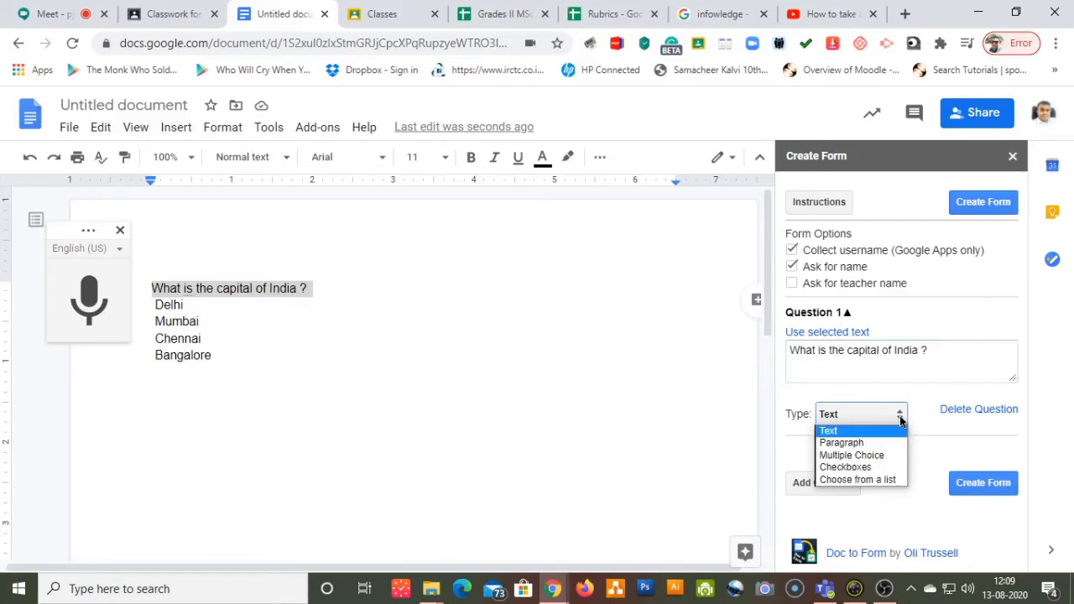
pyautogui.click(889, 459)
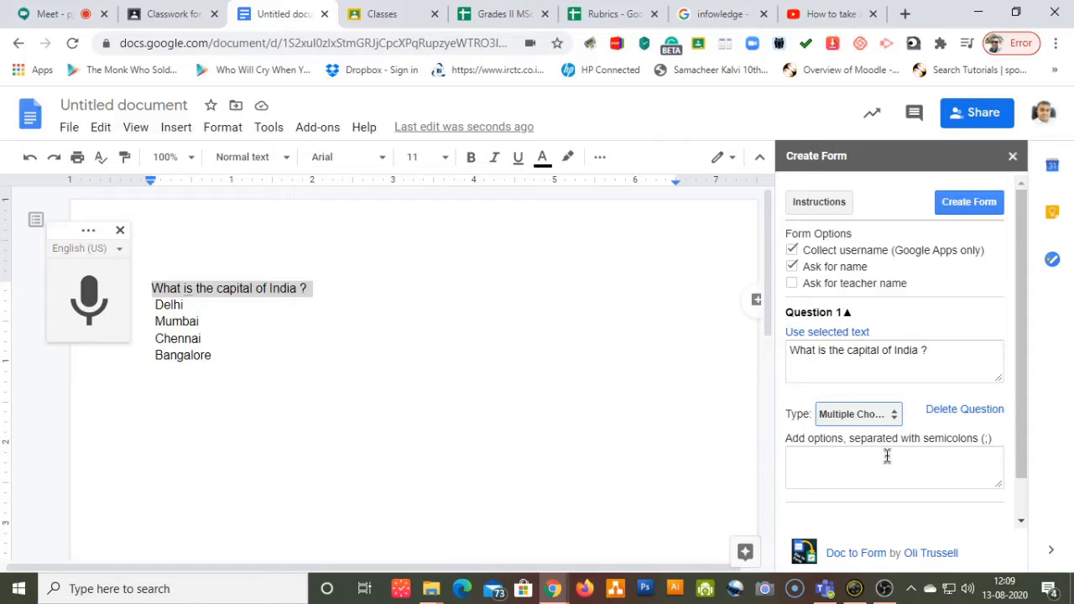
pyautogui.scroll(-1, 888, 456)
pyautogui.click(823, 410)
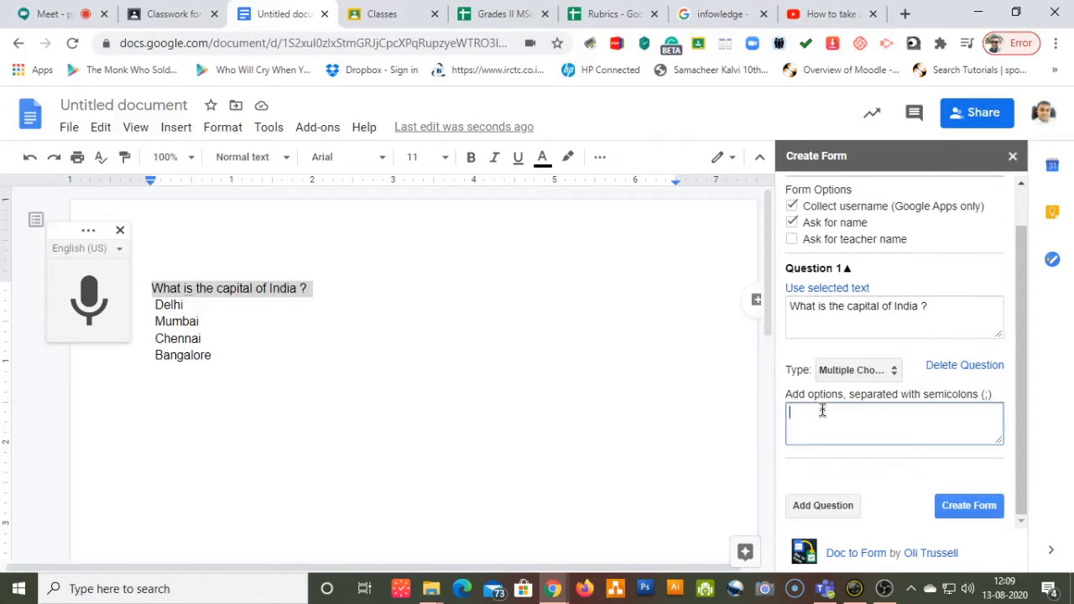
pyautogui.moveTo(154, 305); pyautogui.dragTo(194, 304)
pyautogui.hotkey('ctrl', 'c')
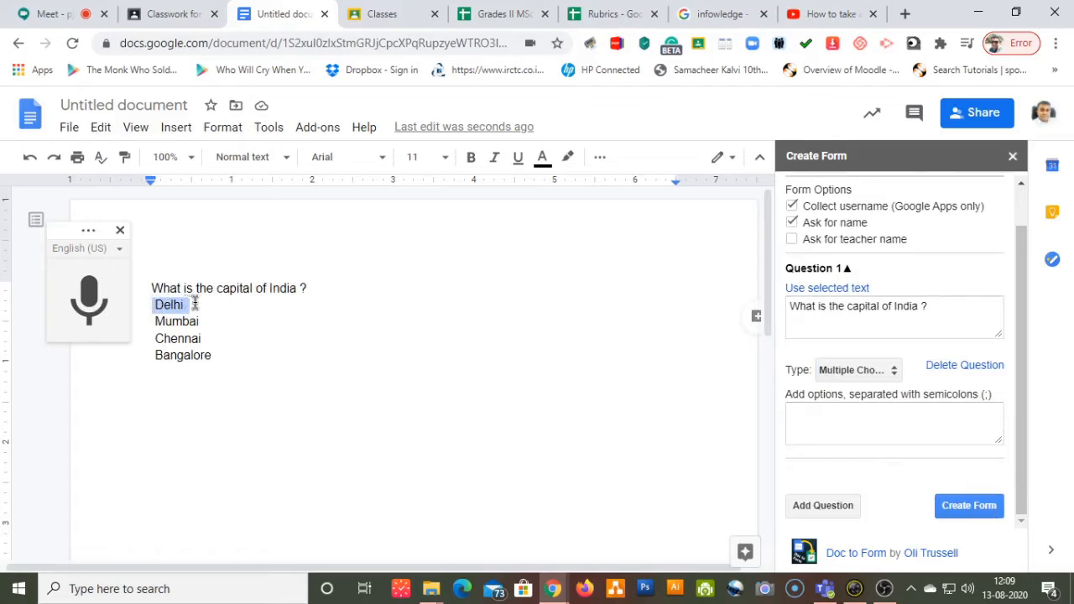
pyautogui.click(806, 414)
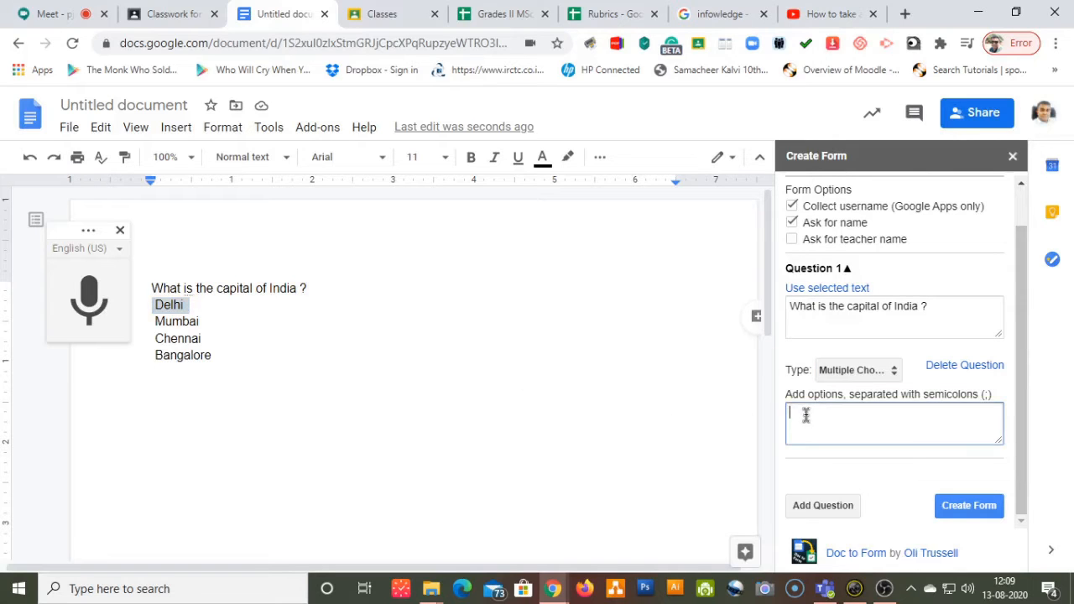
pyautogui.hotkey('ctrl', 'v')
pyautogui.click(838, 413)
pyautogui.write(';')
# Copy Mumbai and Chennai from the document into Question 1 as further options, separated with semicolons.
pyautogui.moveTo(154, 323); pyautogui.dragTo(209, 329)
pyautogui.hotkey('ctrl', 'c')
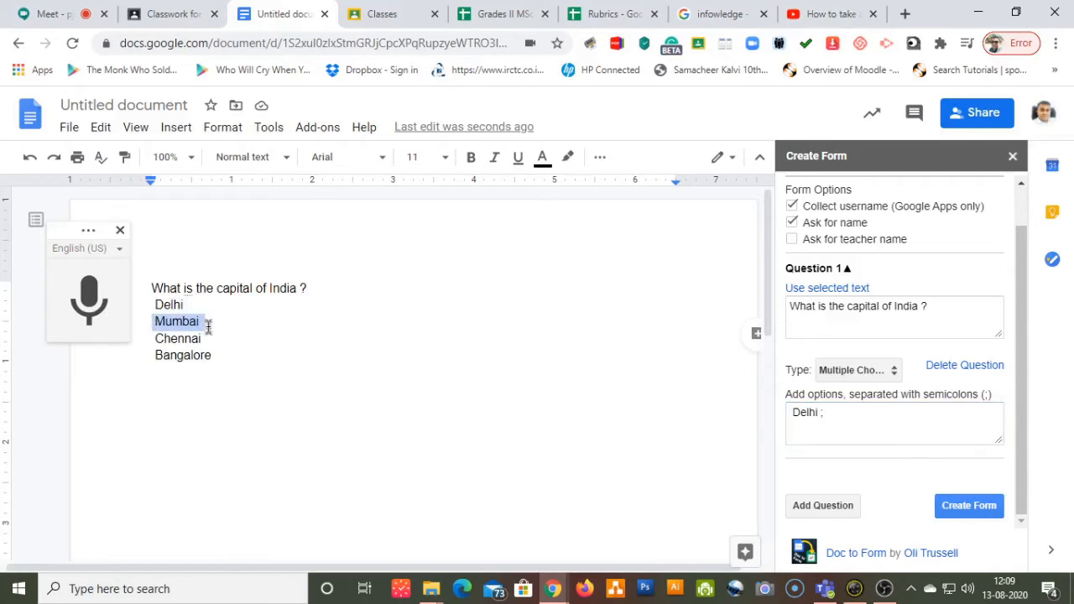
pyautogui.click(867, 409)
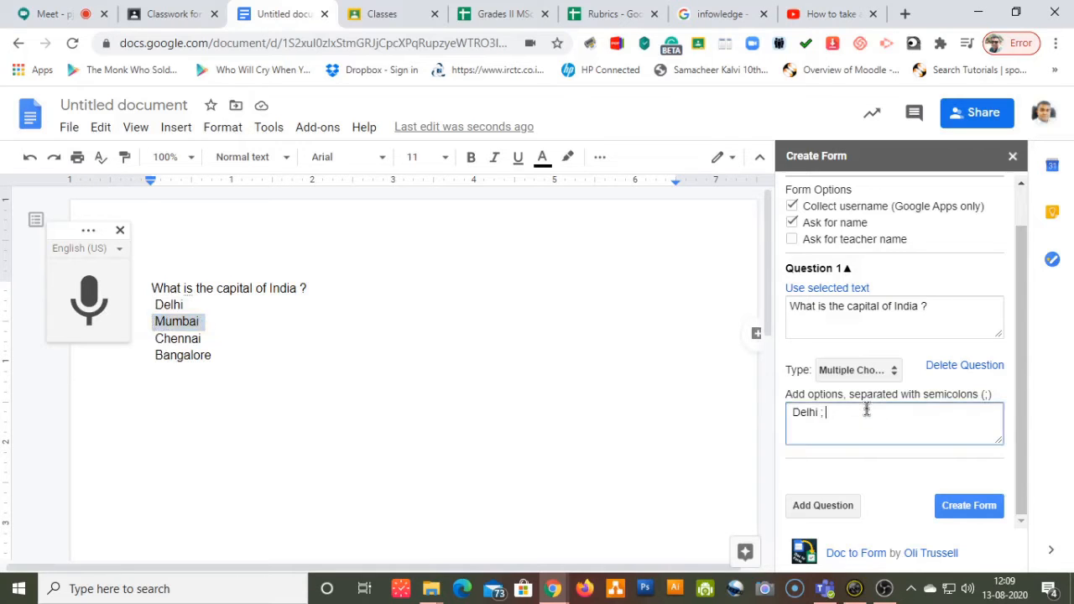
pyautogui.hotkey('ctrl', 'v')
pyautogui.moveTo(148, 338); pyautogui.dragTo(220, 337)
pyautogui.hotkey('ctrl', 'c')
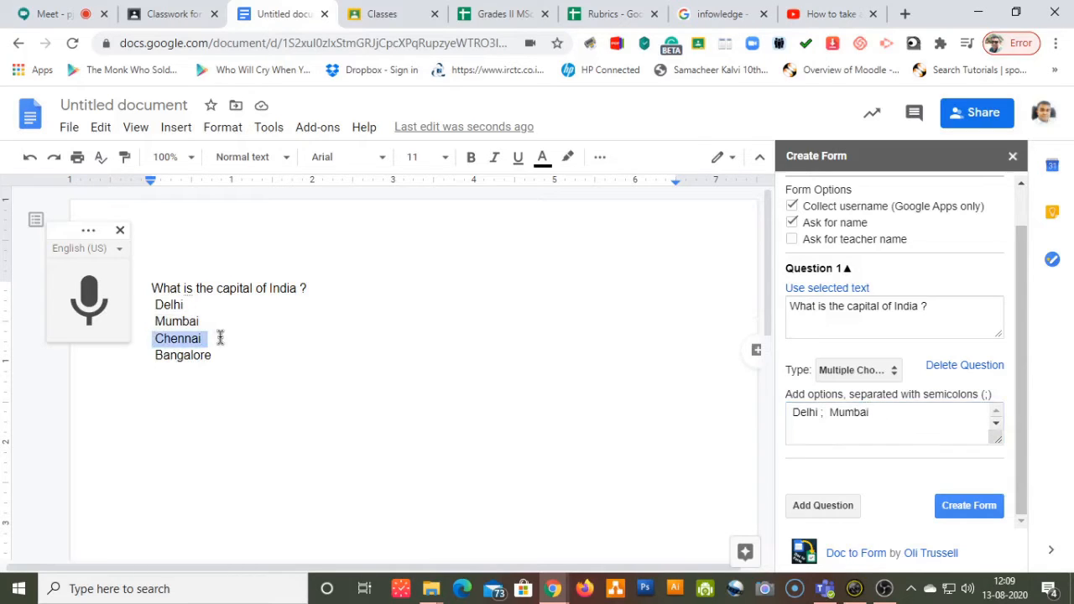
pyautogui.click(886, 412)
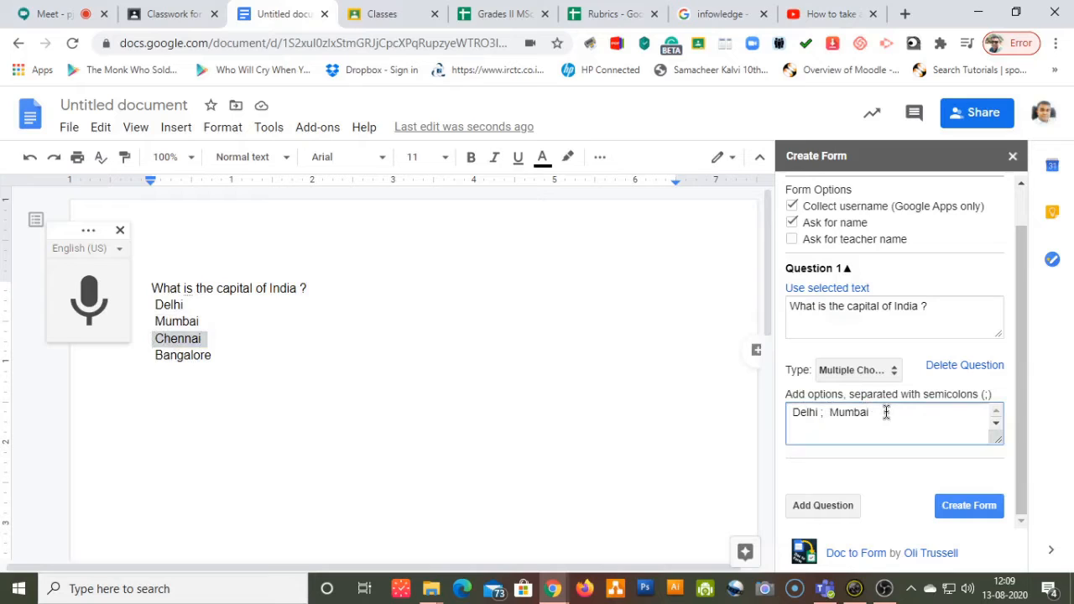
pyautogui.hotkey('ctrl', 'v')
pyautogui.write(';')
pyautogui.click(943, 412)
pyautogui.write(';')
# Copy Bangalore from the document into Question 1 as the last option.
pyautogui.moveTo(152, 353); pyautogui.dragTo(259, 351)
pyautogui.hotkey('ctrl', 'c')
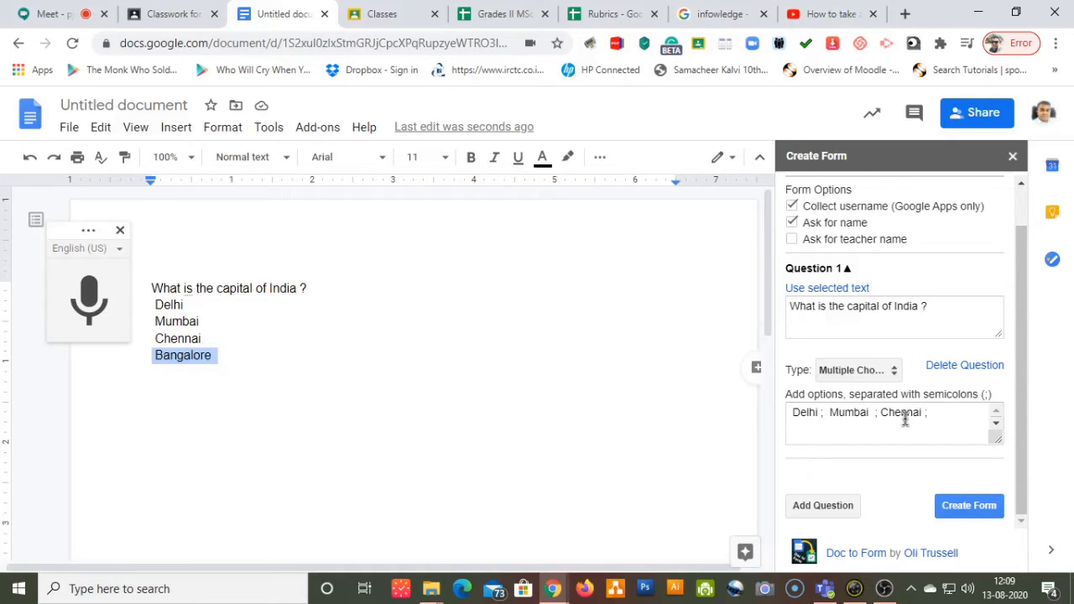
pyautogui.click(950, 419)
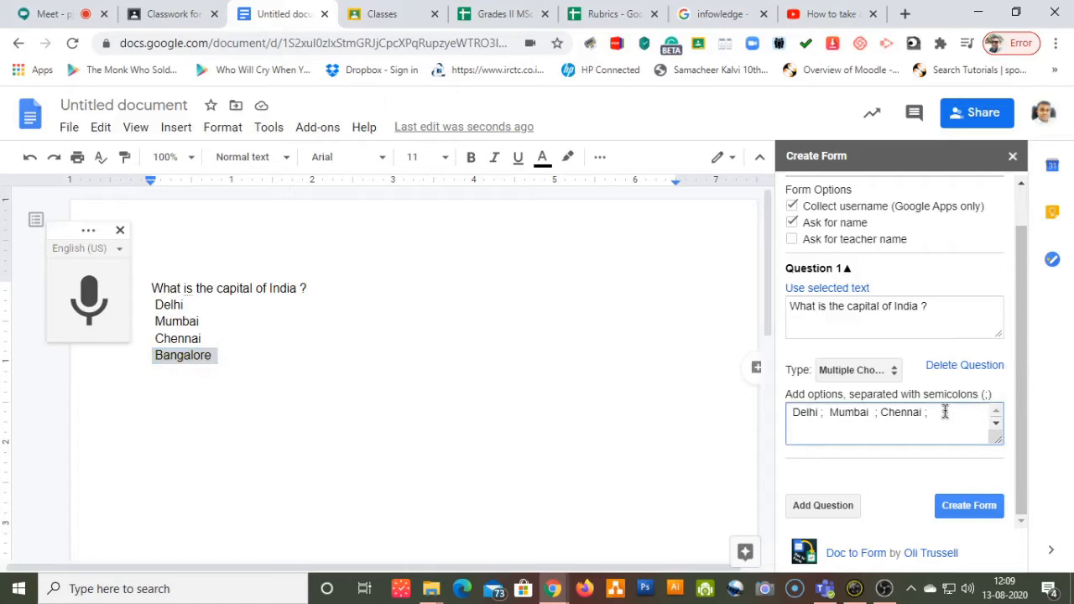
pyautogui.hotkey('ctrl', 'v')
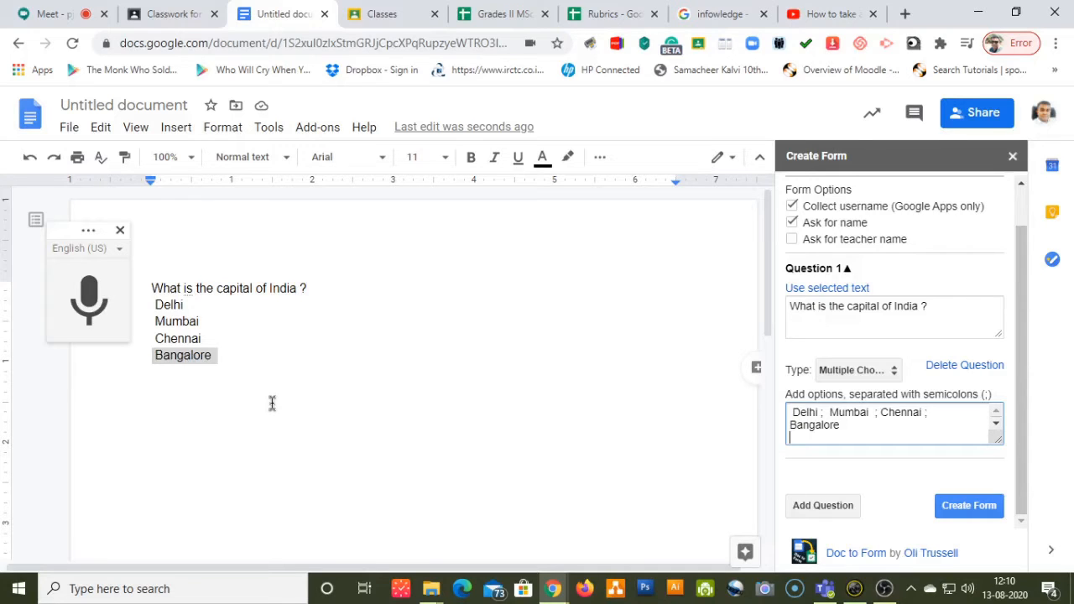
# Generate the form from the completed multiple-choice question.
pyautogui.scroll(-4, 290, 321)
pyautogui.scroll(4, 325, 463)
pyautogui.scroll(-2, 889, 436)
pyautogui.scroll(2, 902, 437)
pyautogui.click(973, 508)
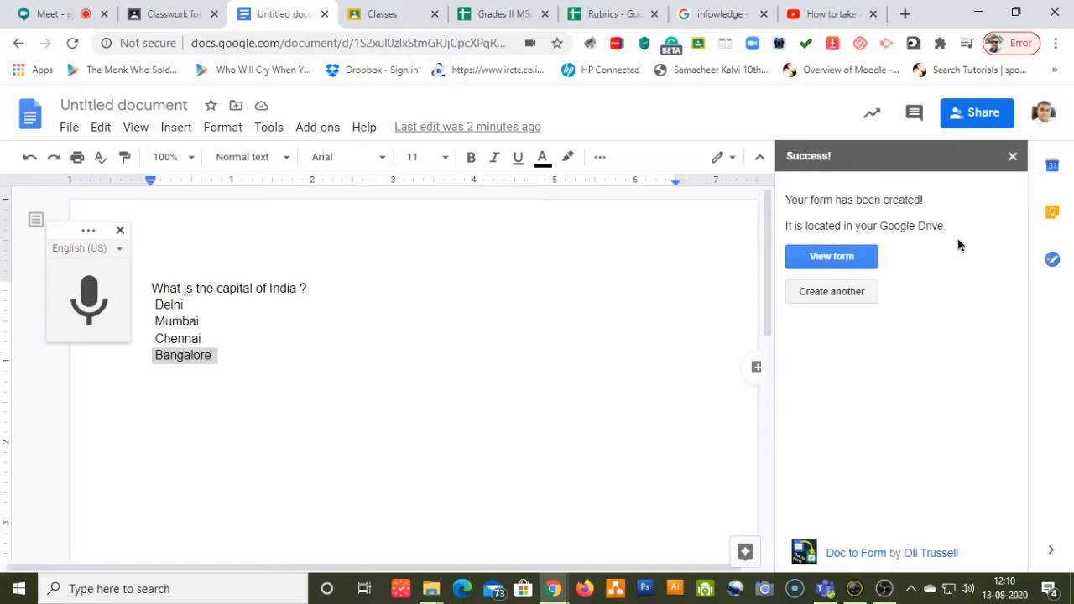
# Open the generated form and review its name question and the capital of India question with its options.
pyautogui.click(831, 257)
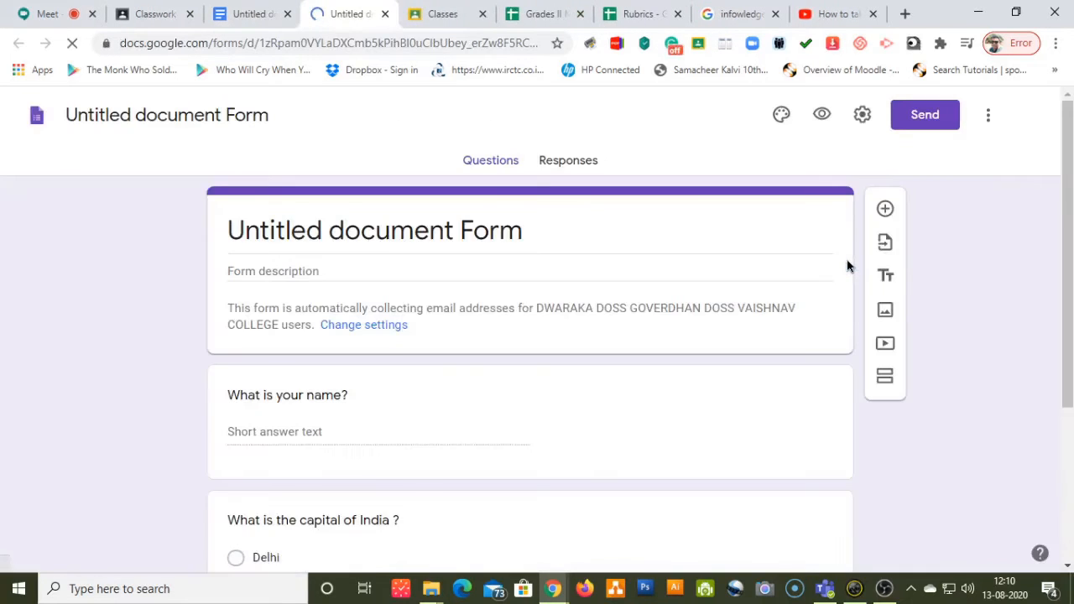
pyautogui.scroll(-3, 702, 313)
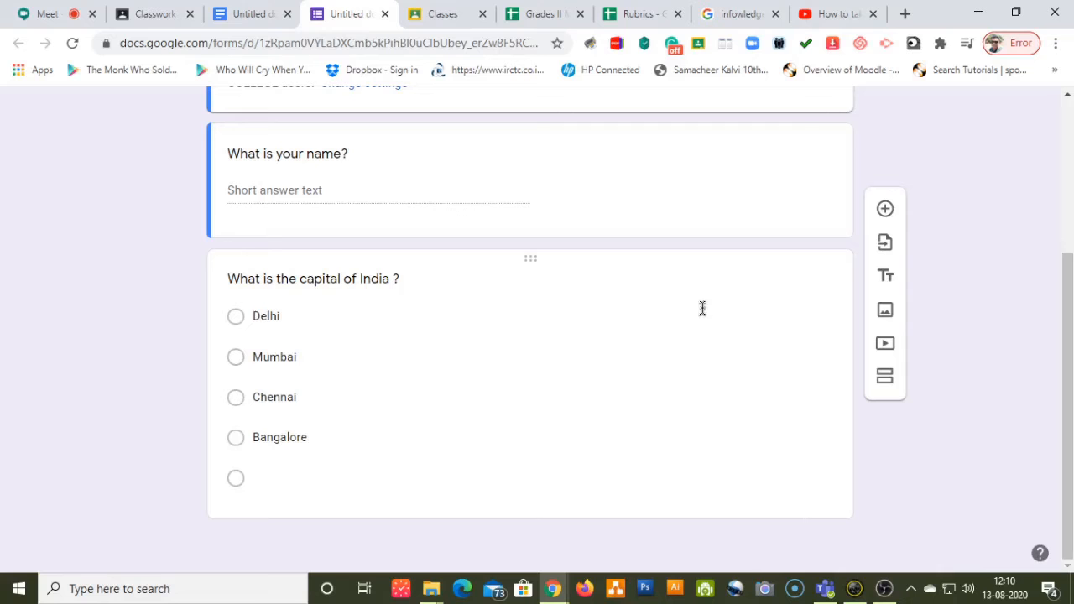
pyautogui.scroll(5, 702, 308)
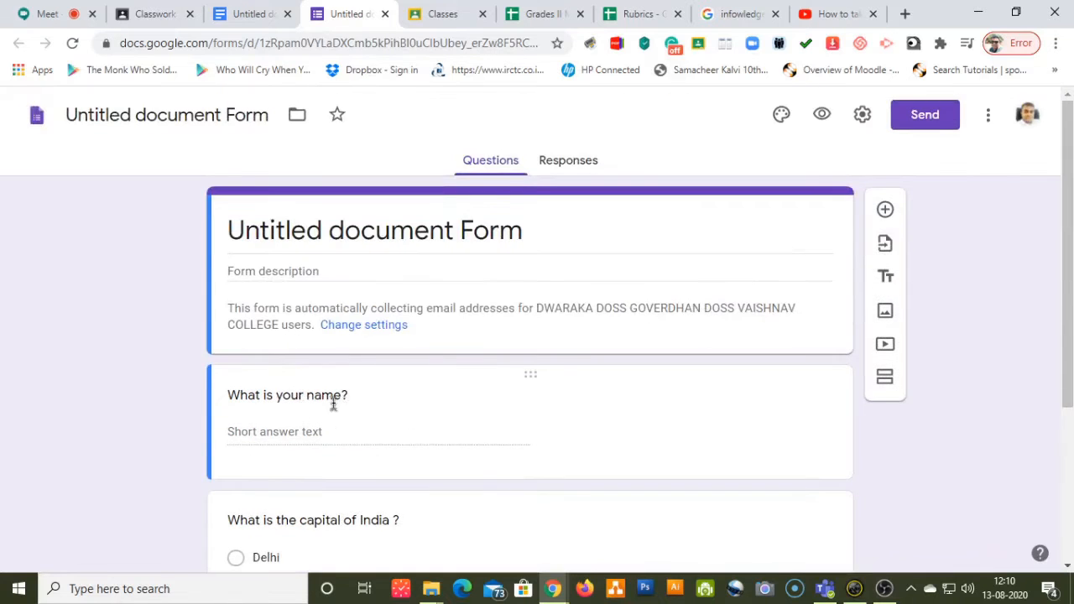
pyautogui.scroll(-2, 333, 401)
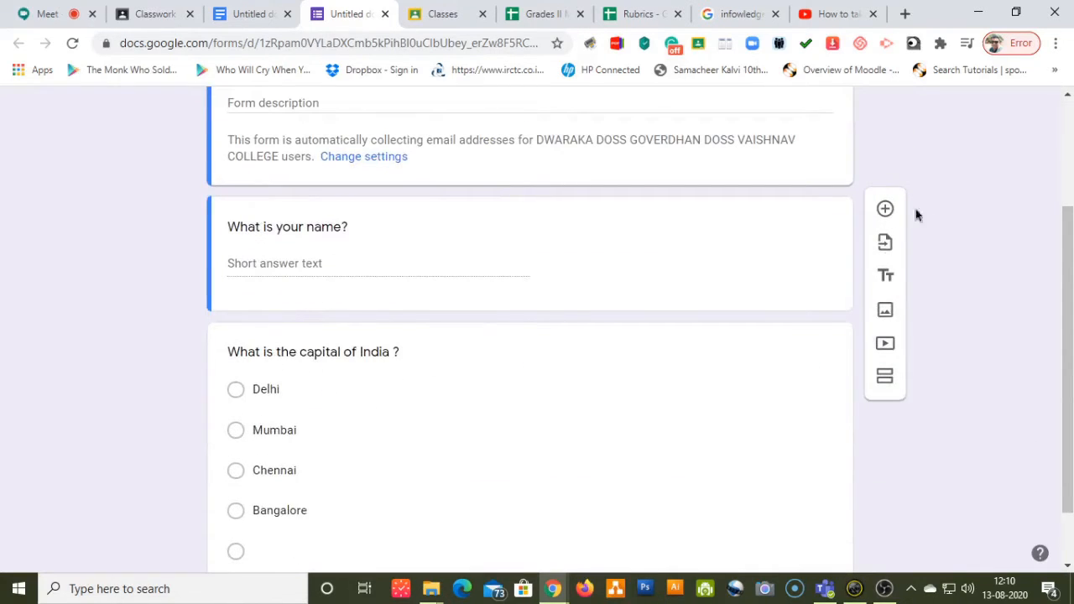
# Add a blank multiple-choice question above the name question and look over the form's questions.
pyautogui.click(886, 208)
pyautogui.scroll(2, 372, 269)
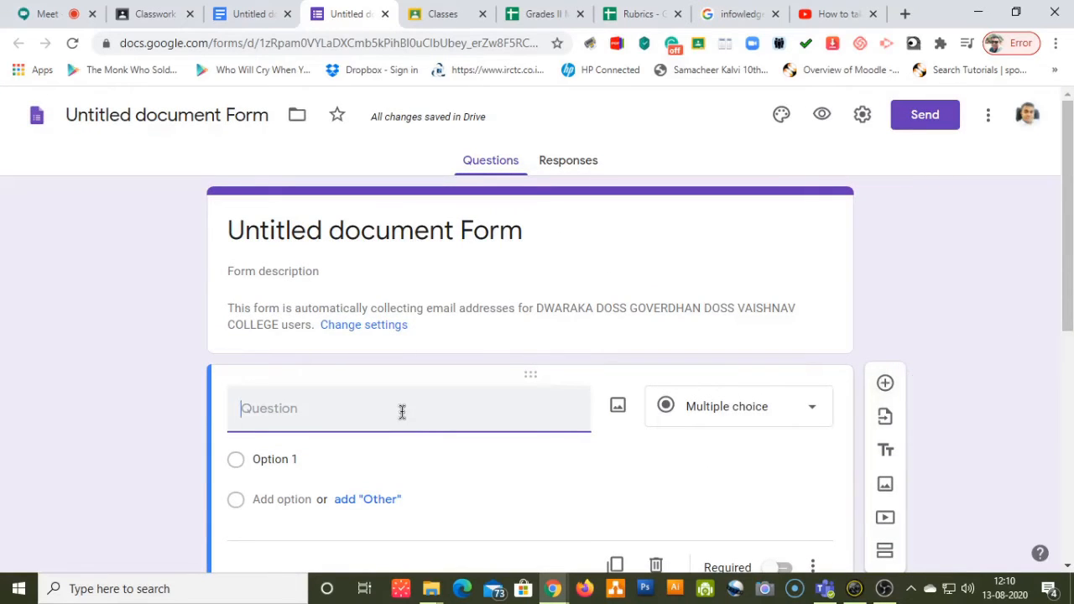
pyautogui.click(386, 397)
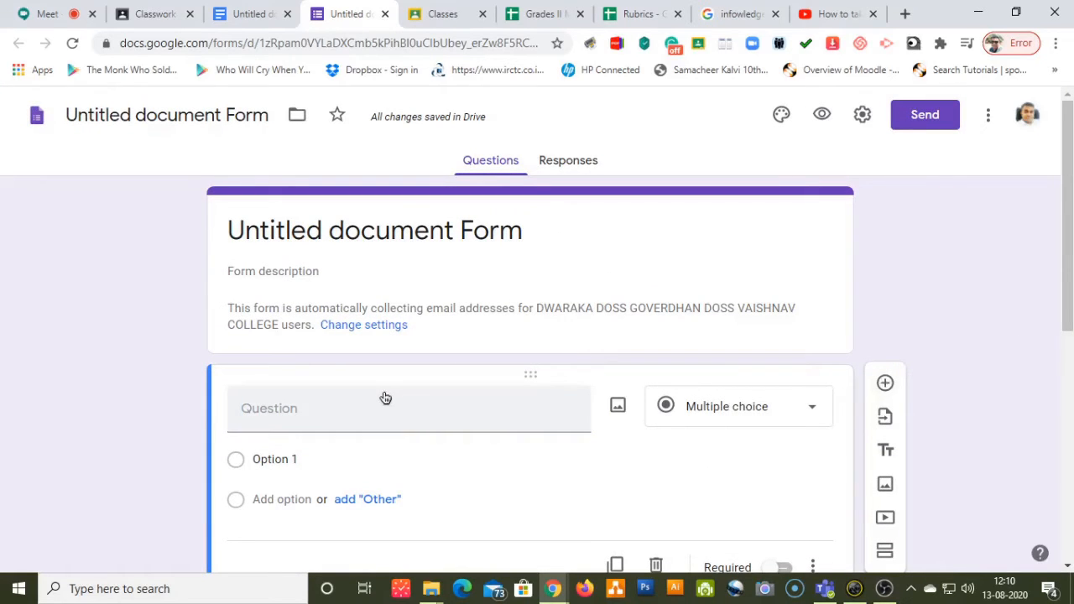
pyautogui.scroll(-5, 384, 395)
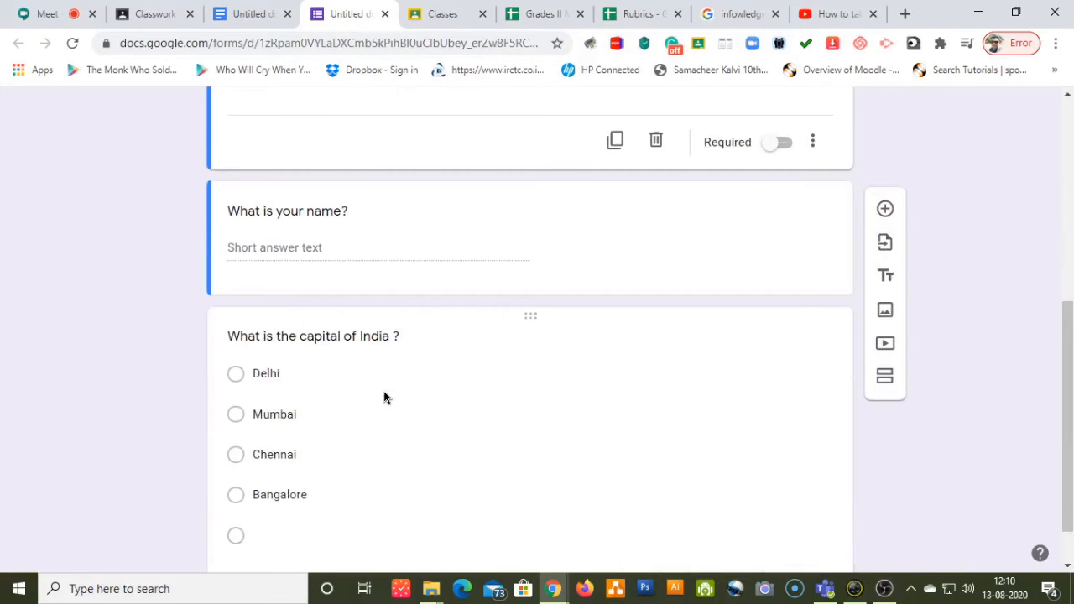
pyautogui.scroll(2, 378, 369)
pyautogui.scroll(2, 402, 357)
pyautogui.scroll(-4, 403, 360)
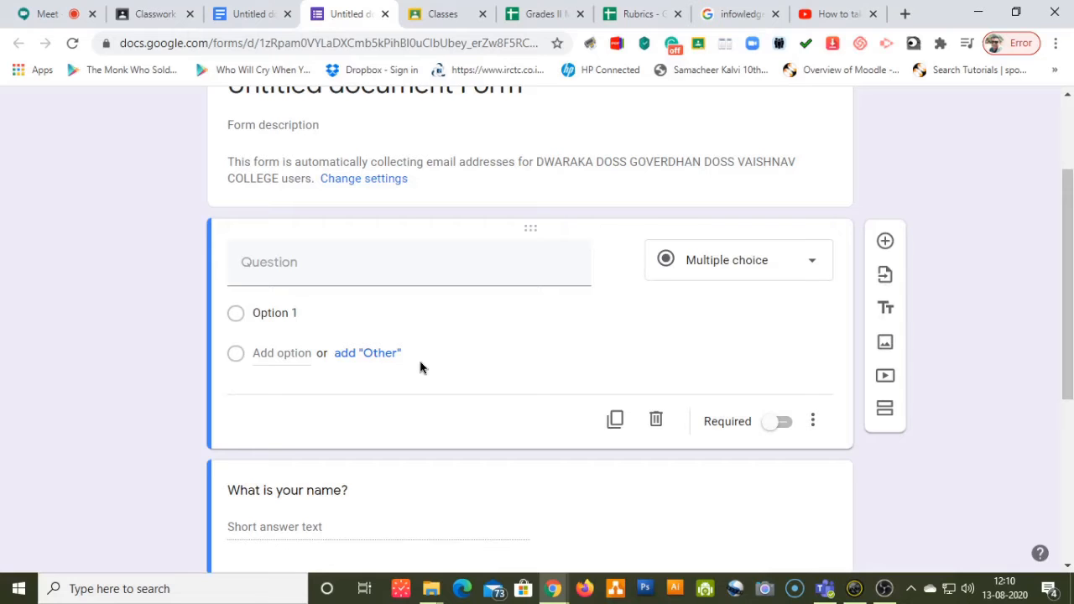
pyautogui.scroll(3, 432, 328)
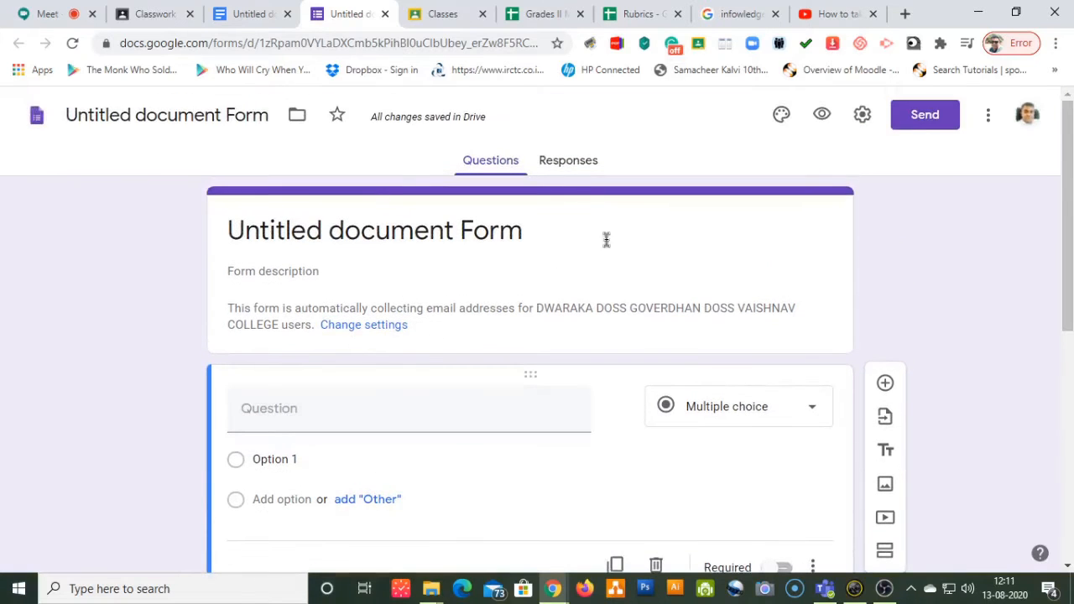
# Open the form's sending options and copy its link as a shortened URL.
pyautogui.click(926, 116)
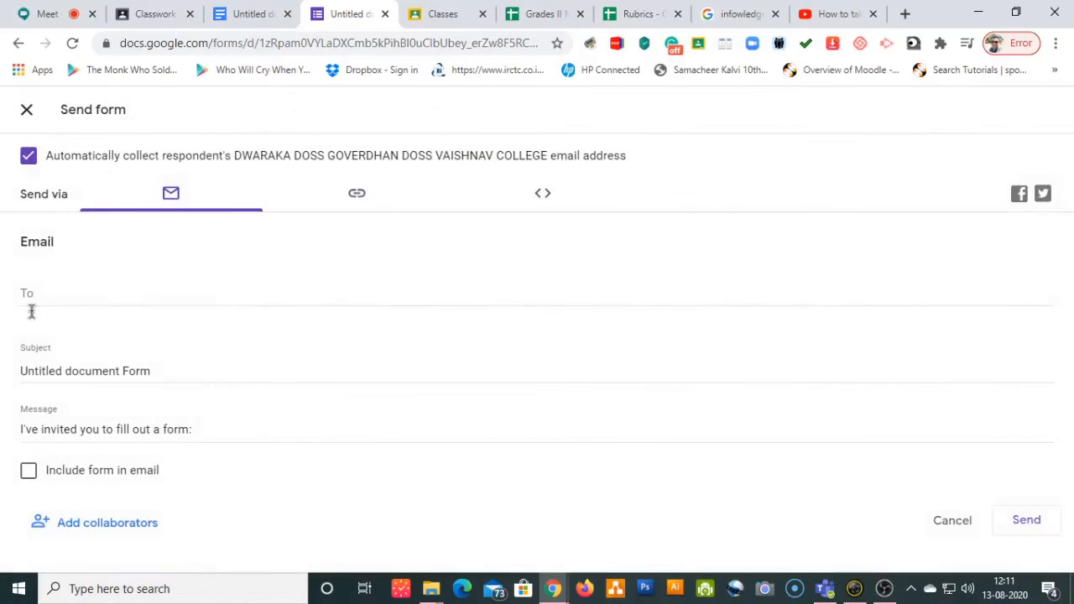
pyautogui.click(358, 198)
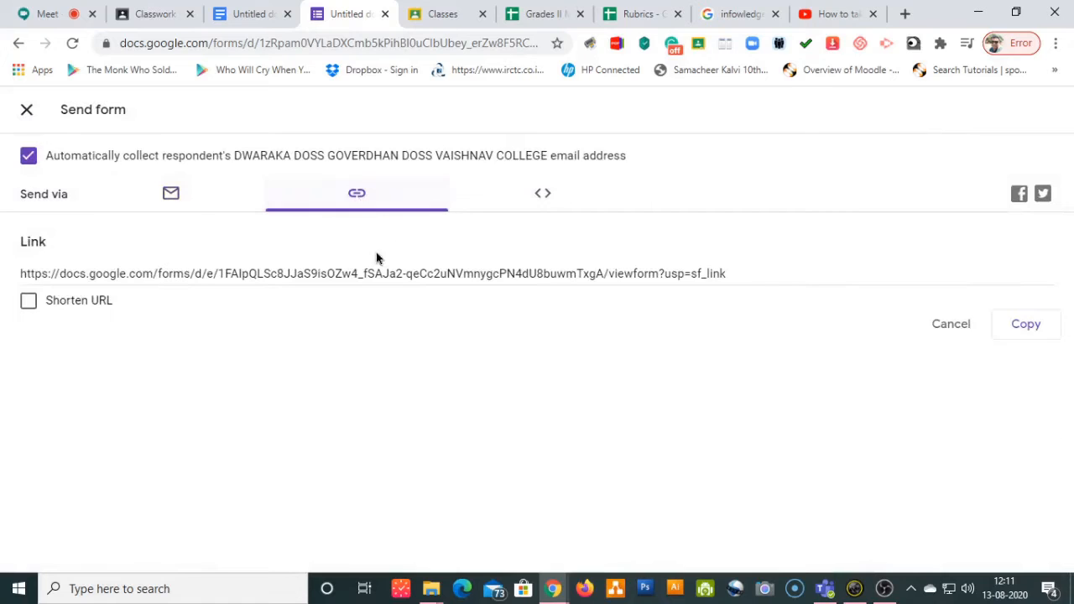
pyautogui.click(30, 300)
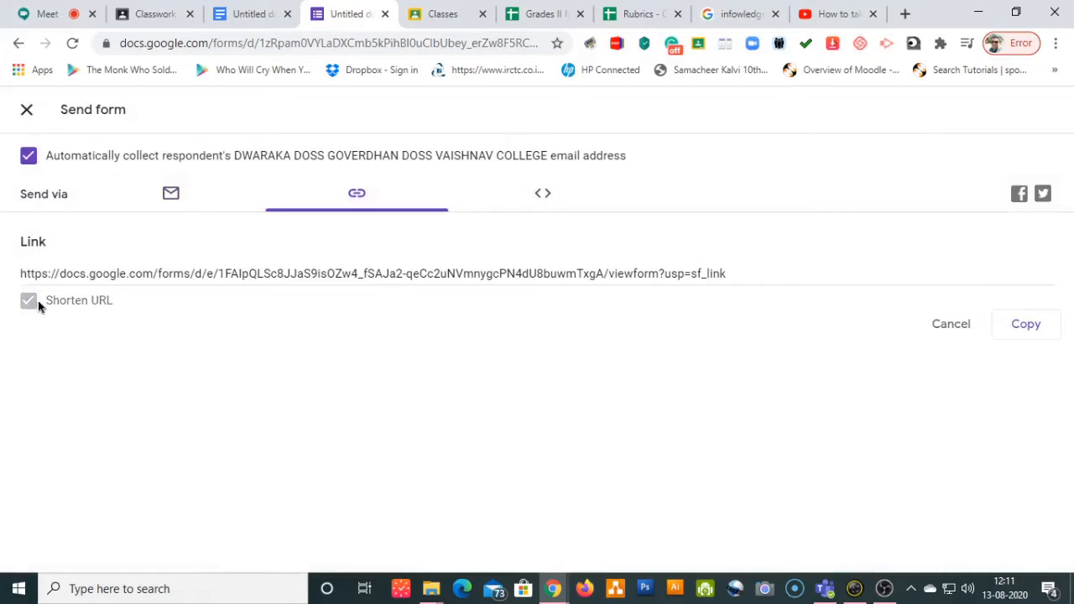
pyautogui.click(1027, 327)
# Return to the Assignment -1 draft in Google Classroom and dismiss the sharing settings notice.
pyautogui.click(419, 13)
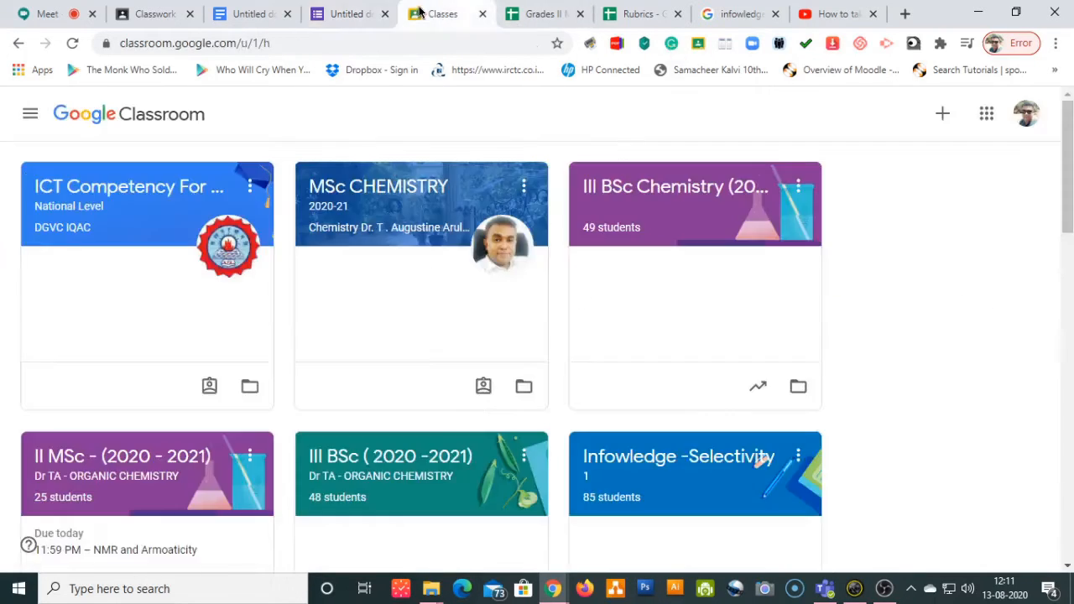
pyautogui.click(151, 14)
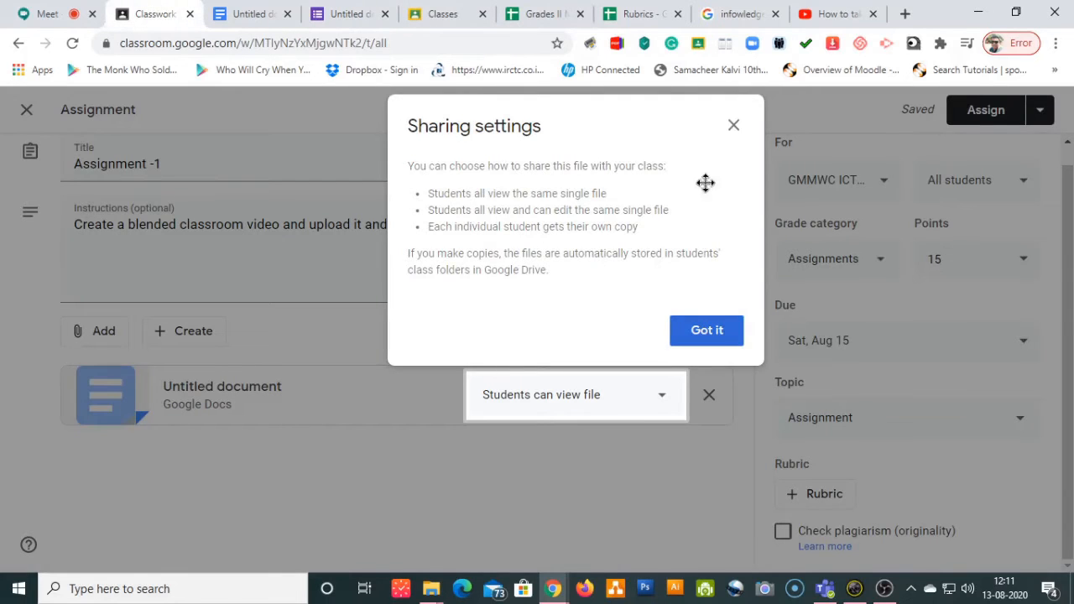
pyautogui.click(733, 125)
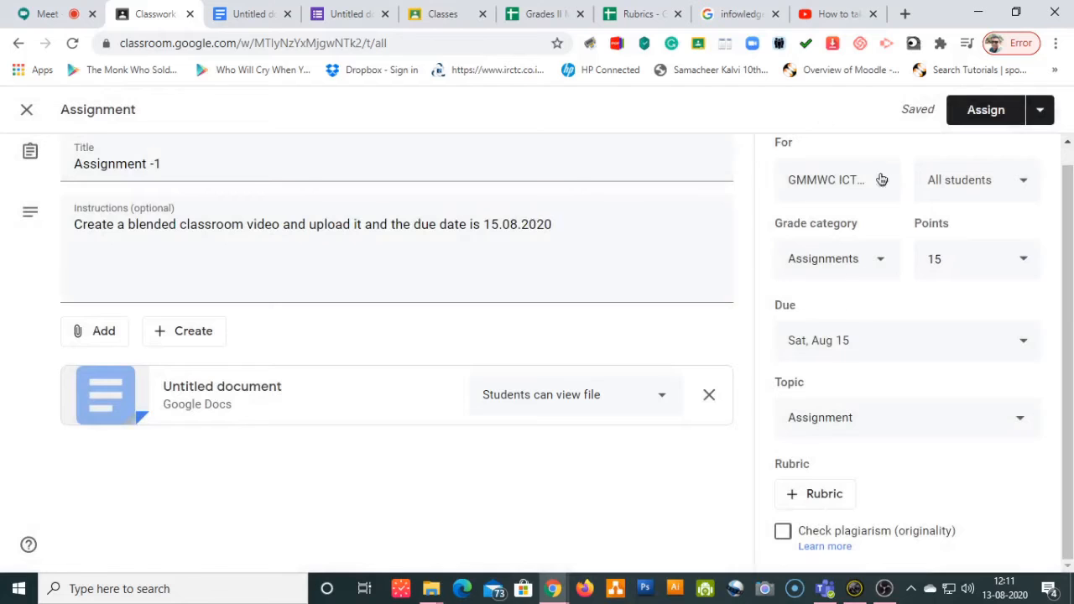
# Close the generated form and the untitled Google Docs document.
pyautogui.click(346, 14)
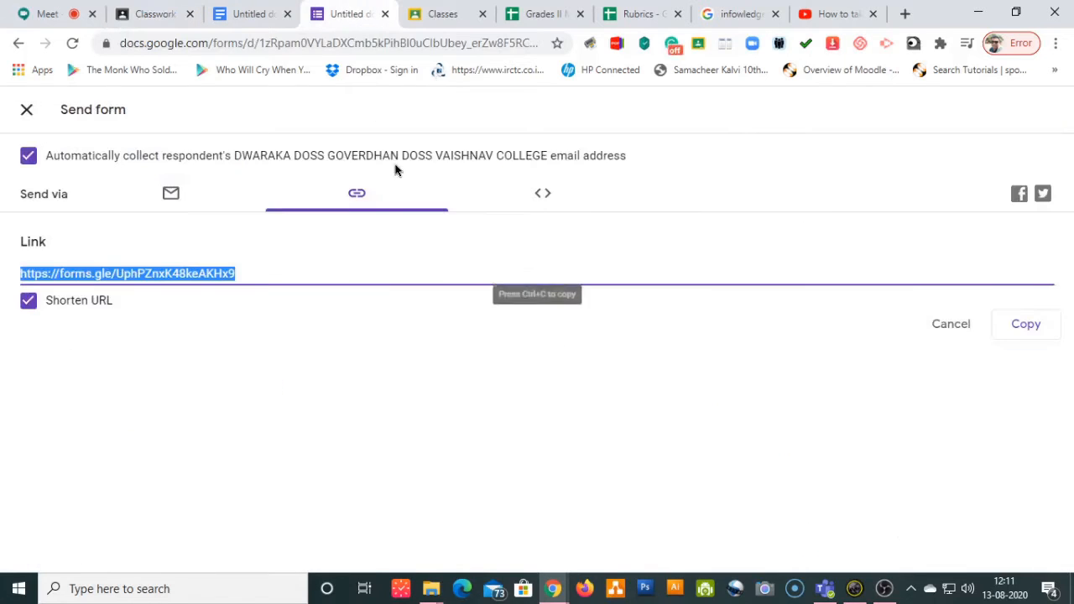
pyautogui.click(385, 14)
pyautogui.click(276, 15)
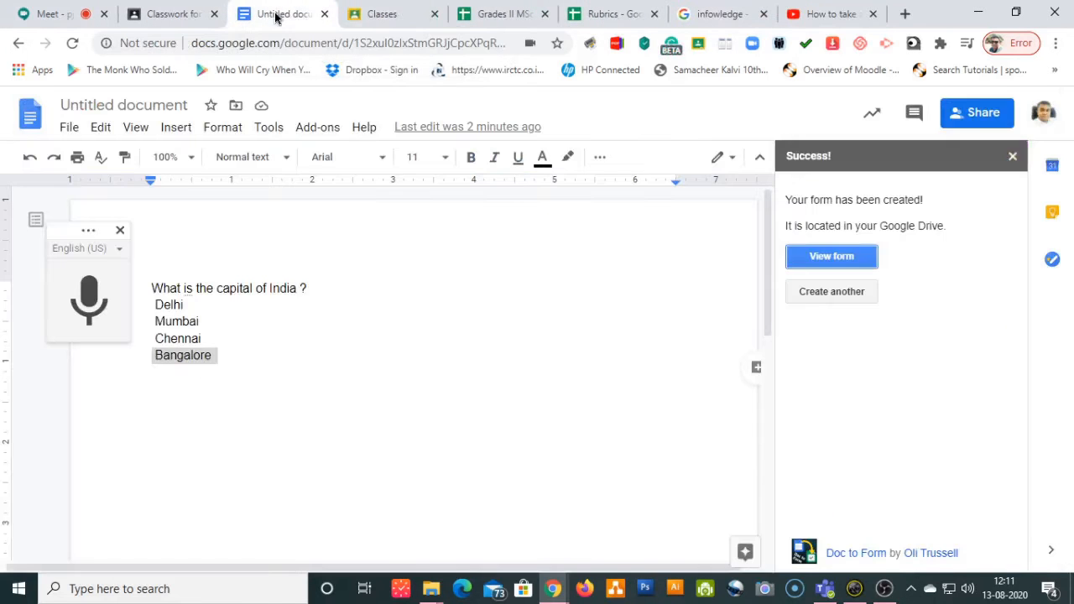
pyautogui.click(324, 15)
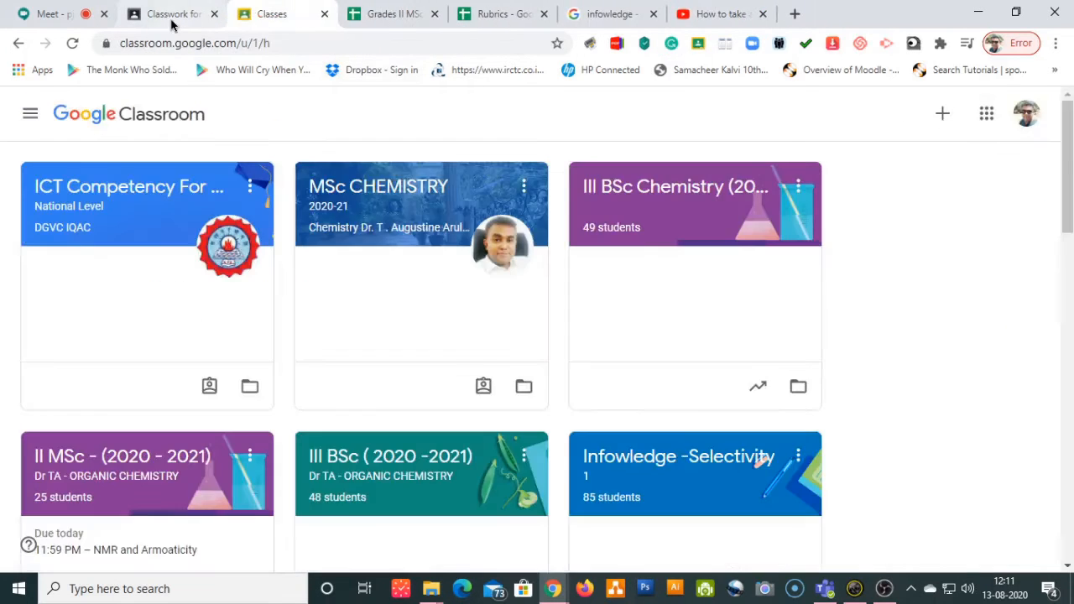
# In the assignment draft, set the attached document's sharing to Make a copy for each student.
pyautogui.click(171, 21)
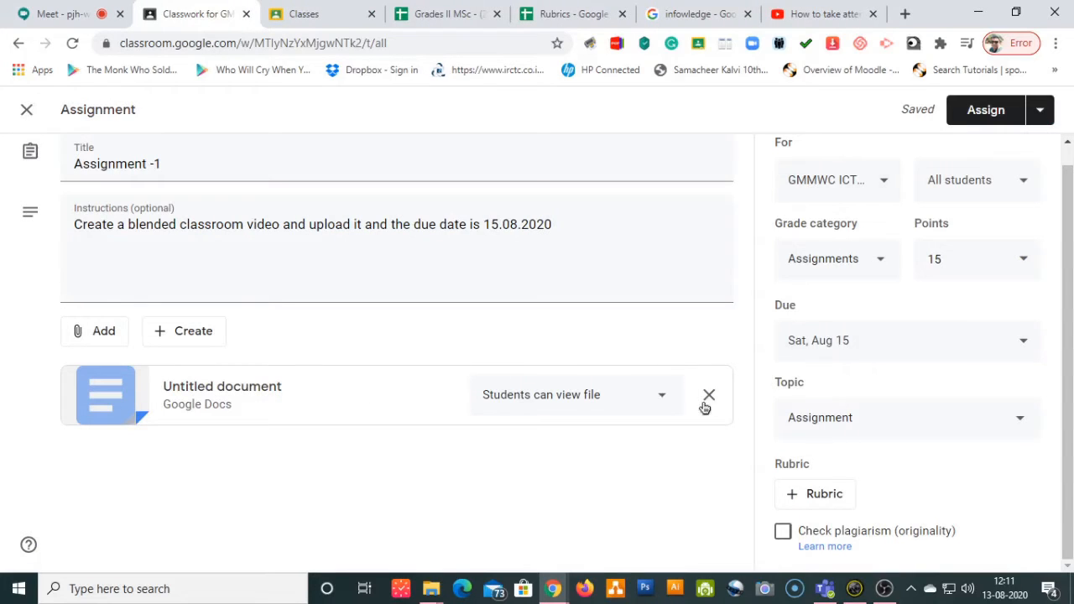
pyautogui.click(661, 396)
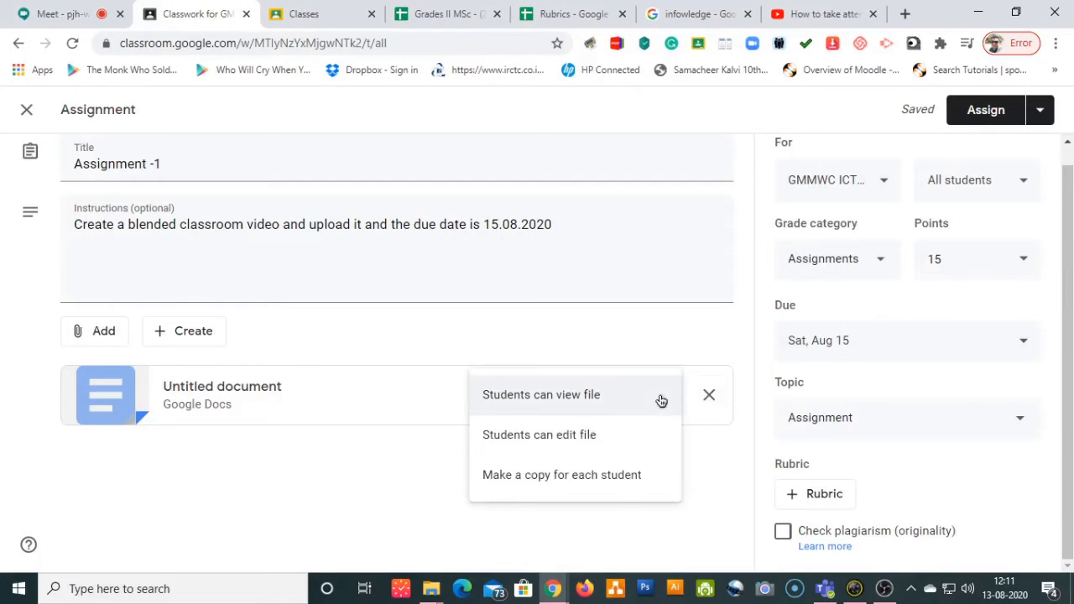
pyautogui.click(569, 476)
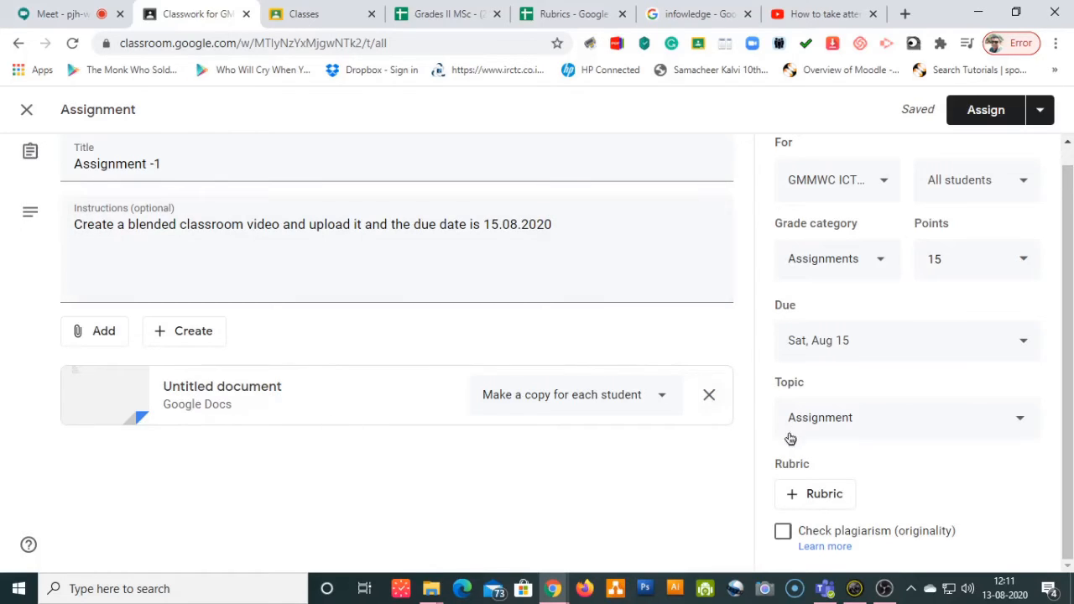
# Create a new rubric for Assignment -1 and keep its points sorted in Descending order.
pyautogui.click(830, 496)
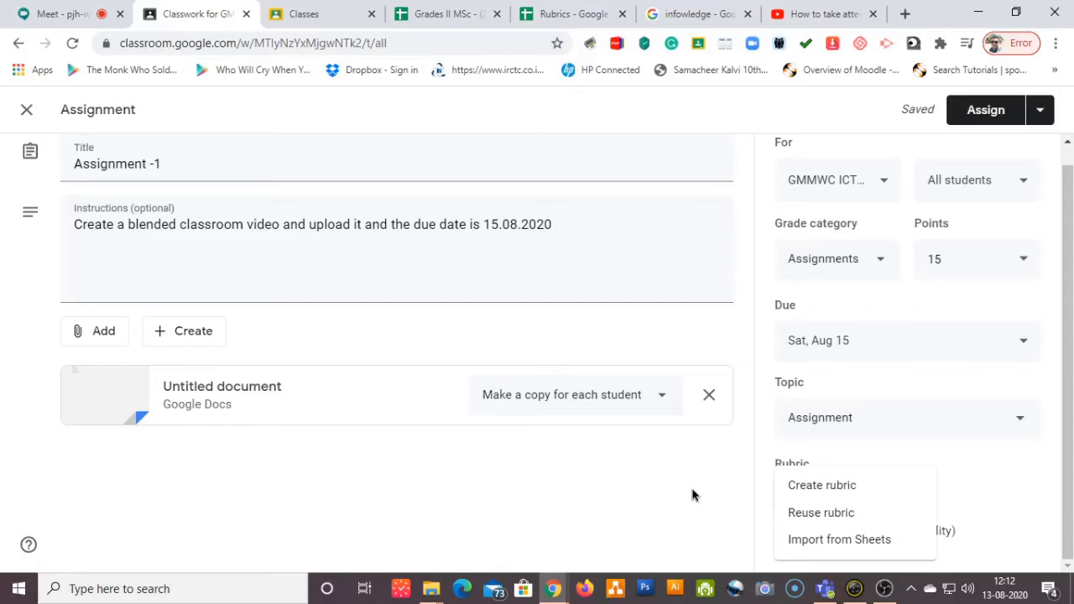
pyautogui.click(832, 492)
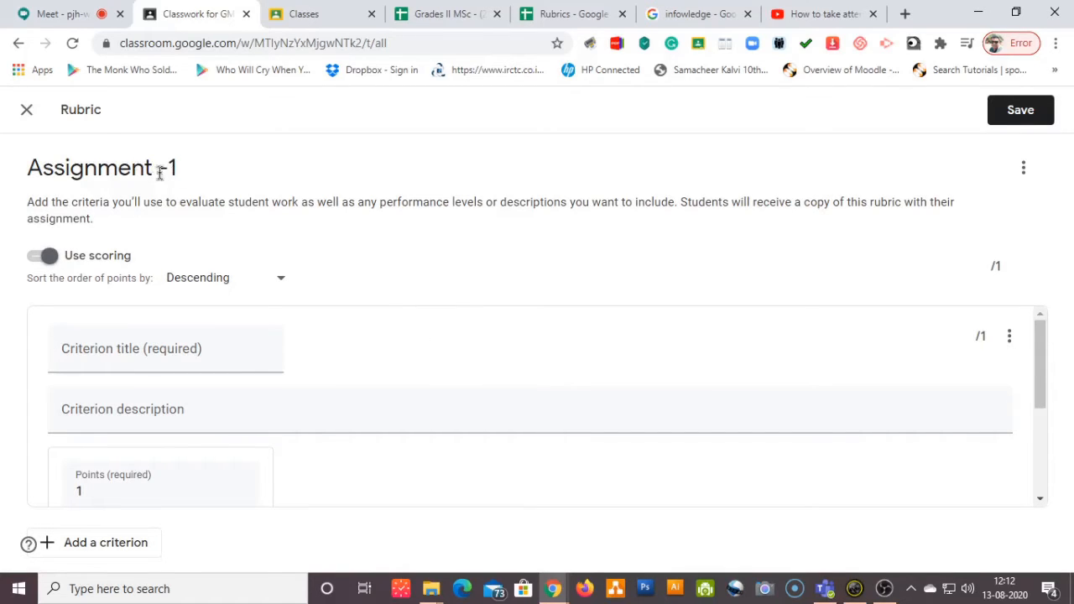
pyautogui.scroll(-2, 251, 339)
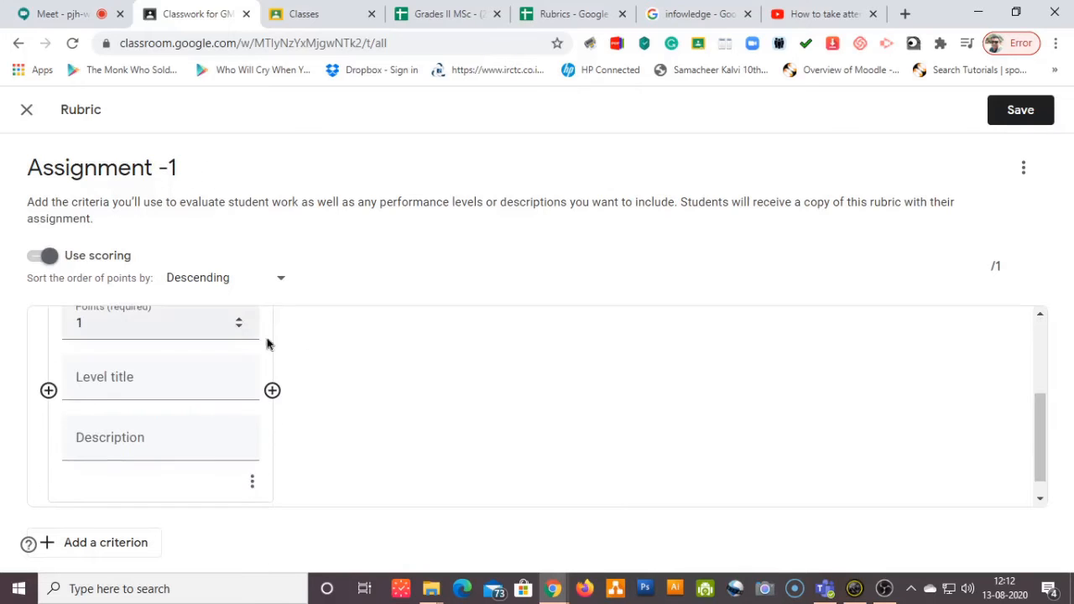
pyautogui.scroll(-1, 382, 377)
pyautogui.scroll(3, 383, 376)
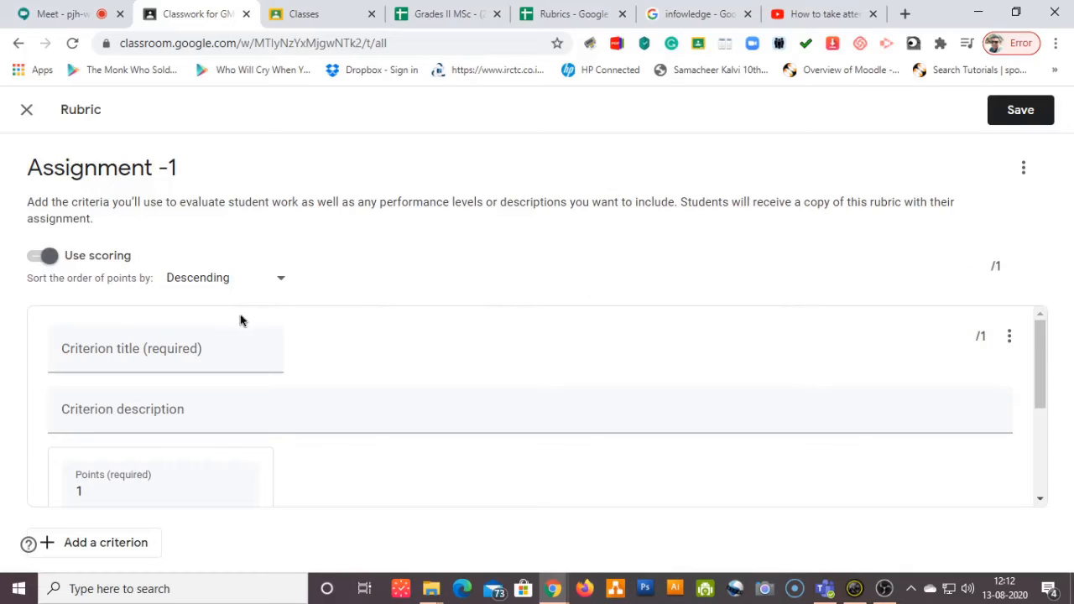
pyautogui.click(288, 283)
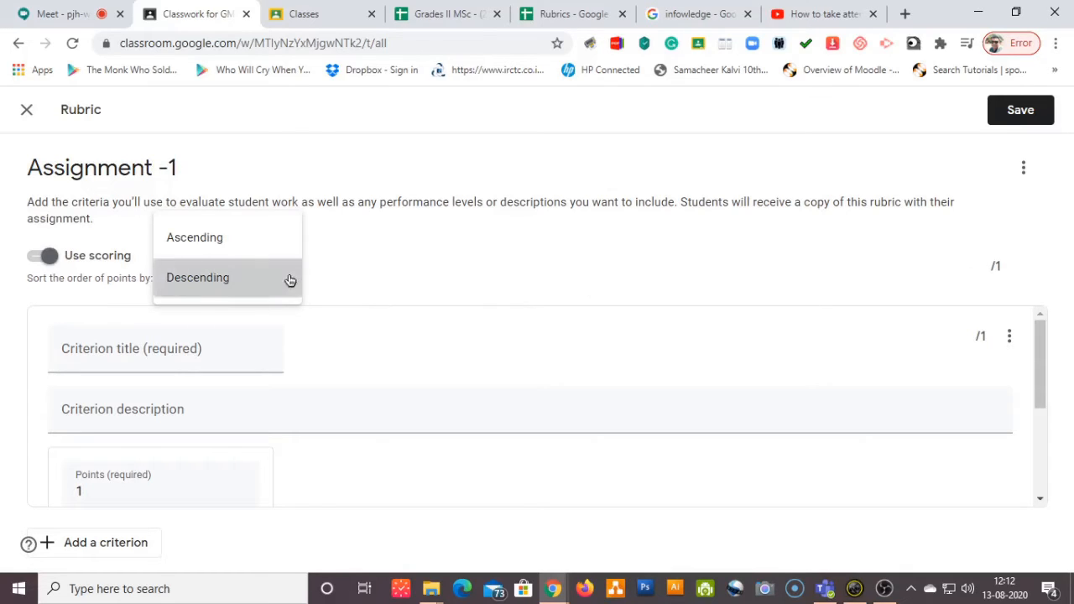
pyautogui.click(289, 282)
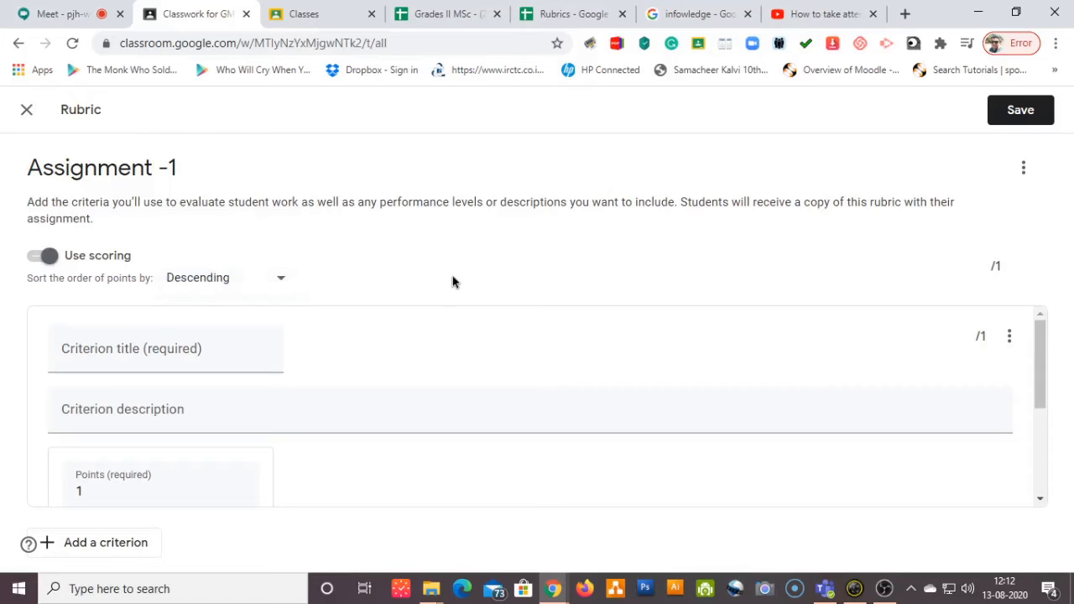
# Copy the Content heading from cell A2 of the Rubrics spreadsheet and enter it as the rubric's first criterion title.
pyautogui.click(566, 15)
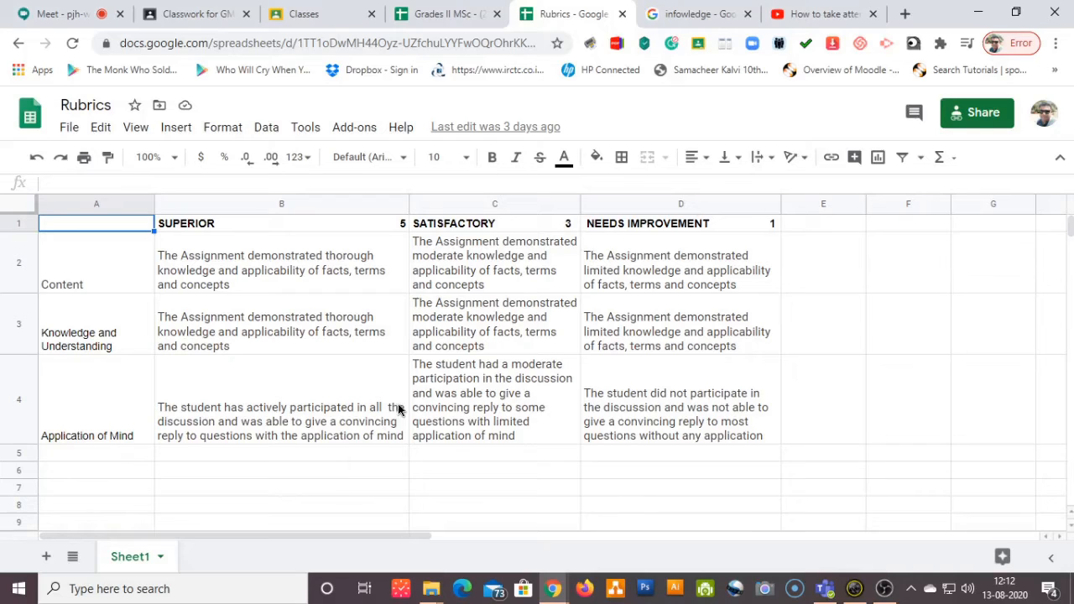
pyautogui.click(83, 285)
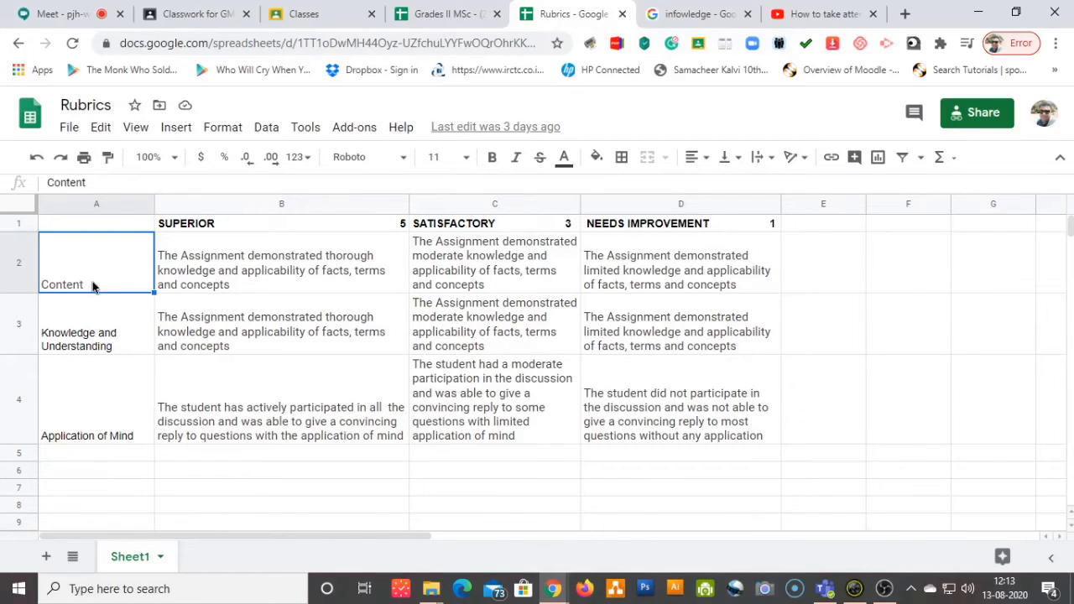
pyautogui.hotkey('ctrl', 'c')
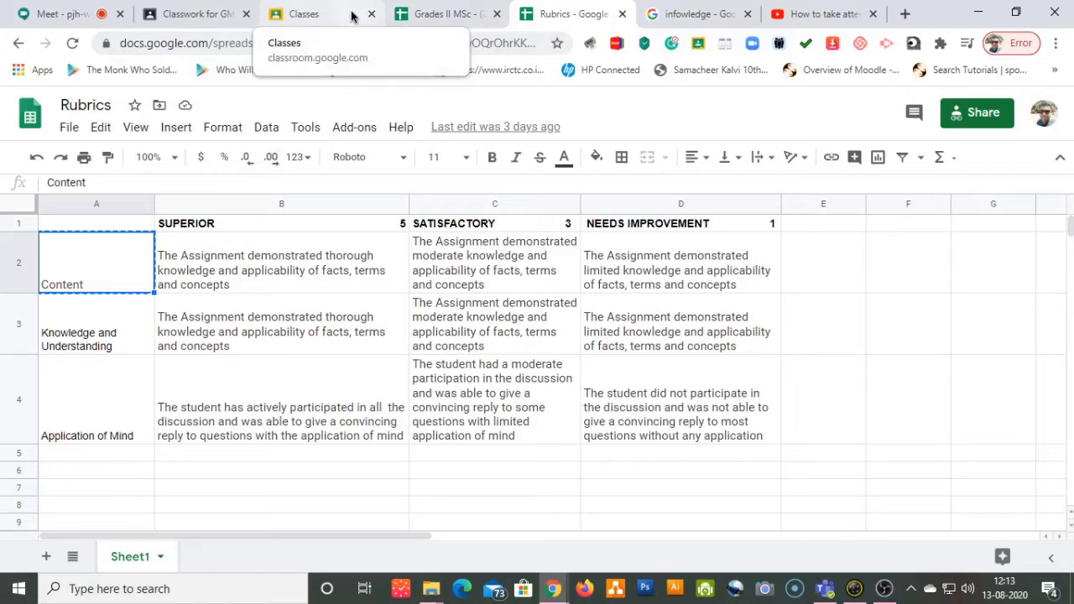
pyautogui.click(198, 8)
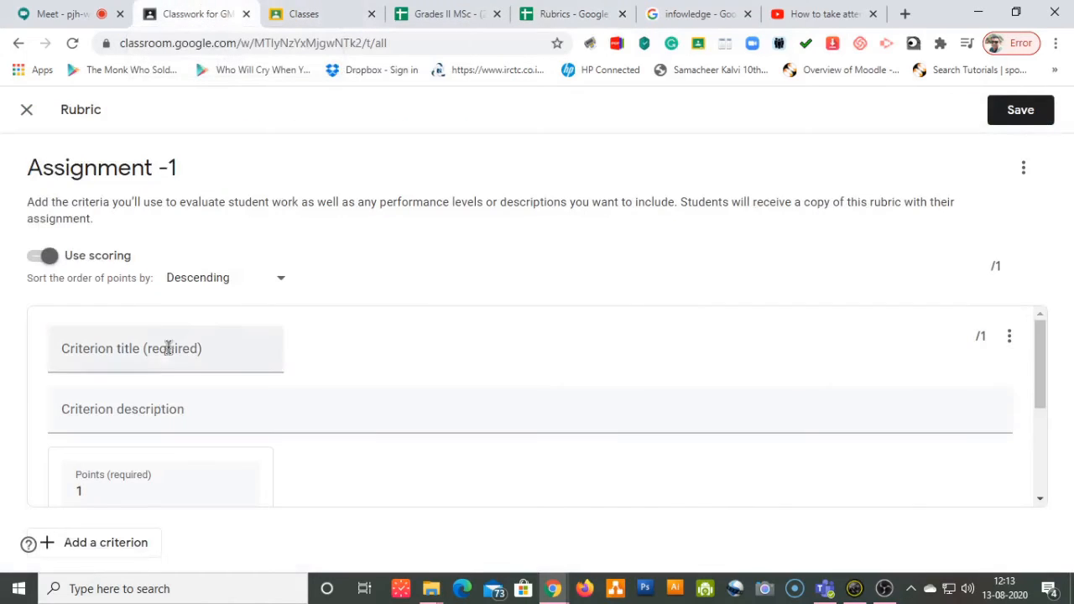
pyautogui.scroll(-1, 126, 355)
pyautogui.scroll(1, 144, 356)
pyautogui.scroll(-2, 154, 360)
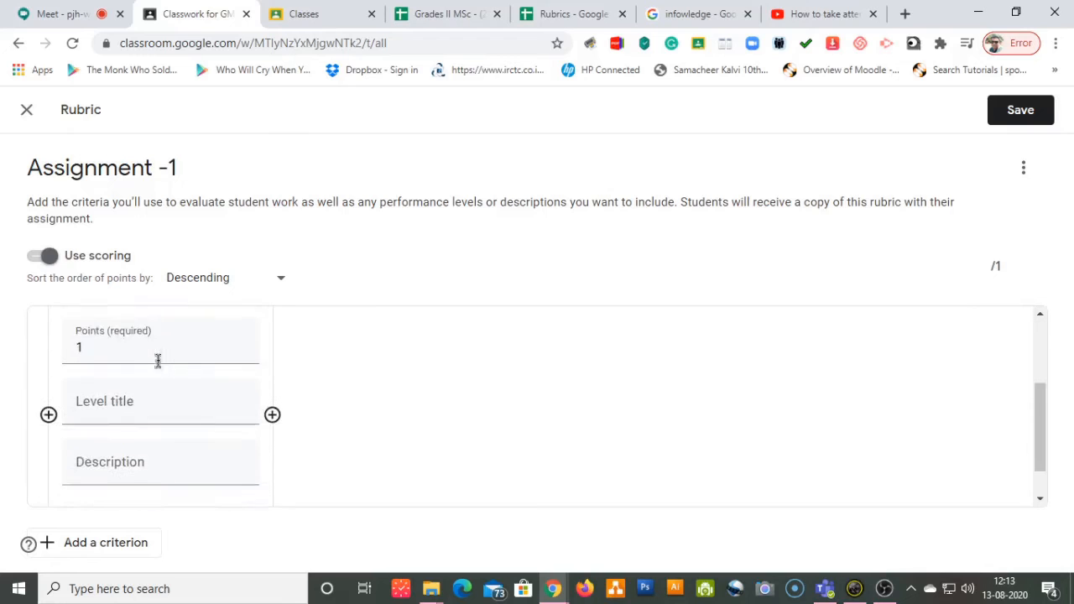
pyautogui.scroll(-1, 193, 374)
pyautogui.scroll(1, 230, 386)
pyautogui.scroll(2, 231, 386)
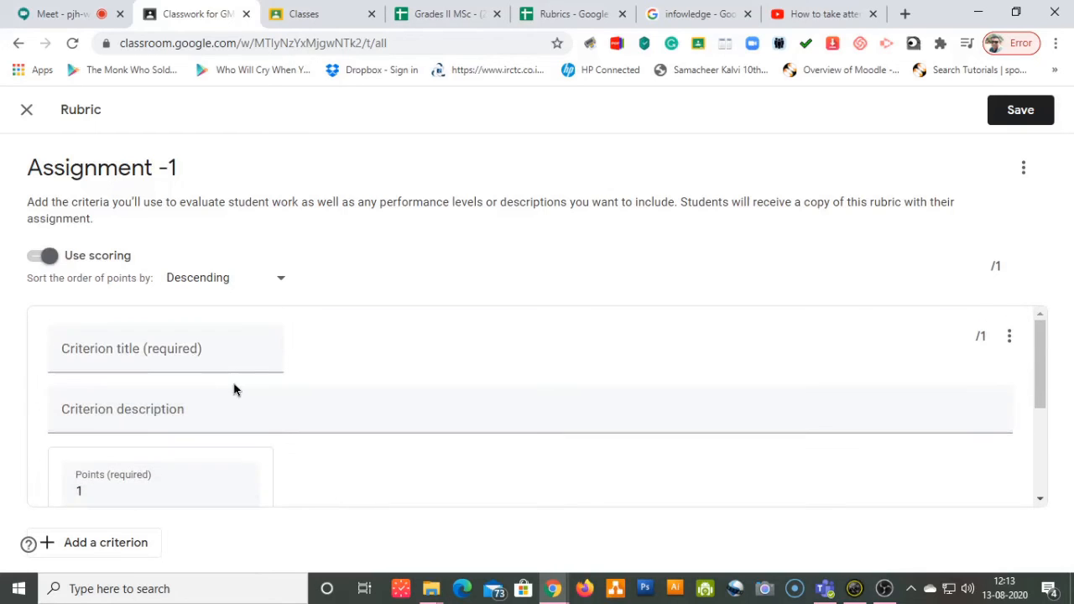
pyautogui.click(123, 349)
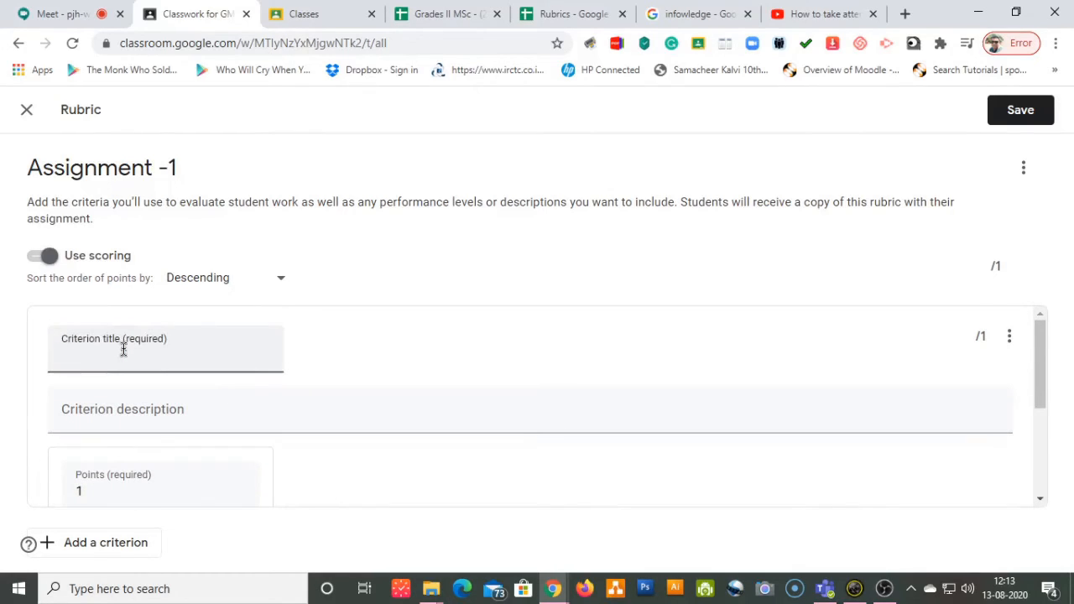
pyautogui.write('Content')
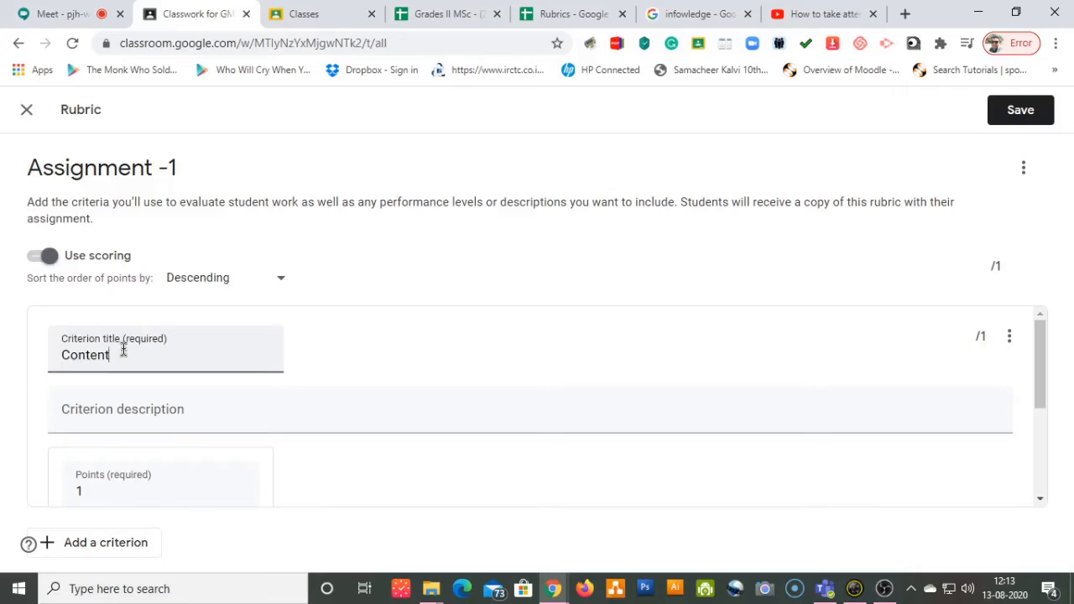
# Enter "The quality of the content" as the description of the Content criterion.
pyautogui.click(149, 409)
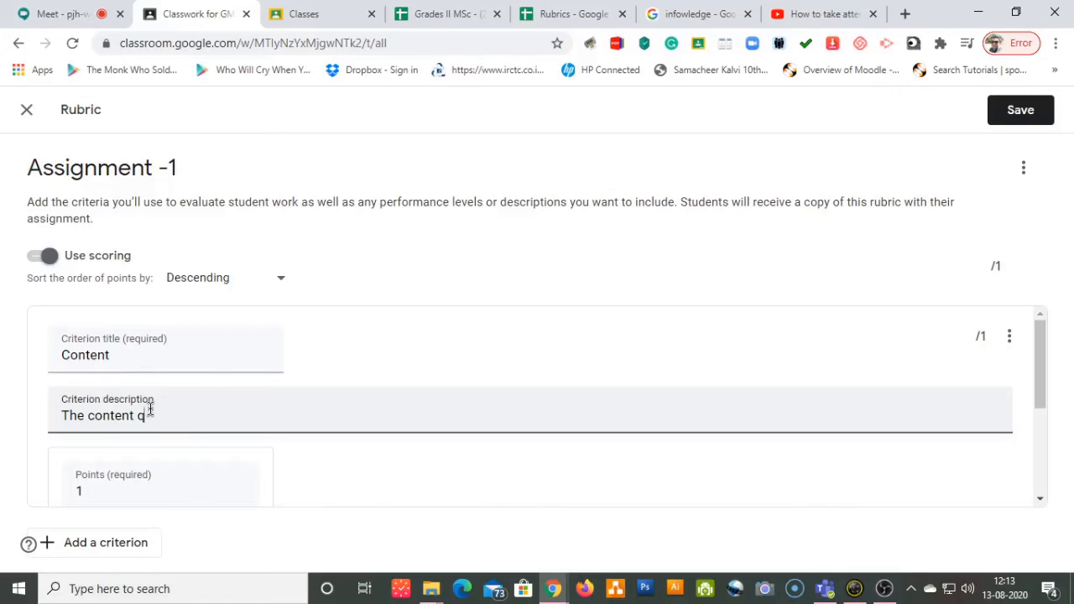
pyautogui.press('BackSpace')
pyautogui.press('BackSpace')
pyautogui.press('BackSpace')
pyautogui.press('BackSpace')
pyautogui.press('BackSpace')
pyautogui.press('BackSpace')
pyautogui.press('BackSpace')
# Set the Content criterion's first level to 5 points and title the level Content.
pyautogui.scroll(-1, 151, 410)
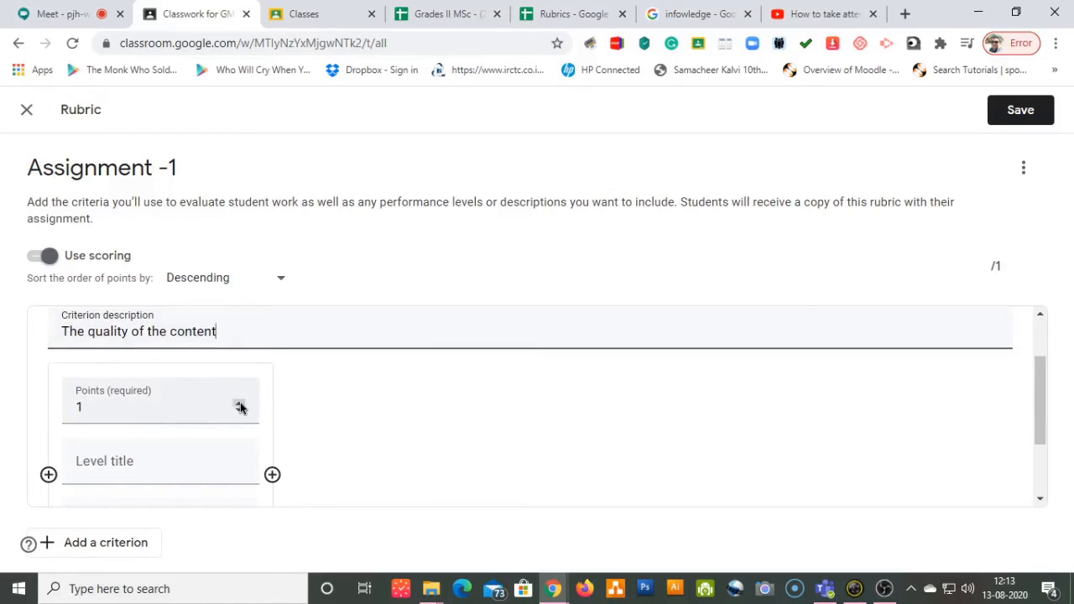
pyautogui.click(241, 407)
pyautogui.click(238, 345)
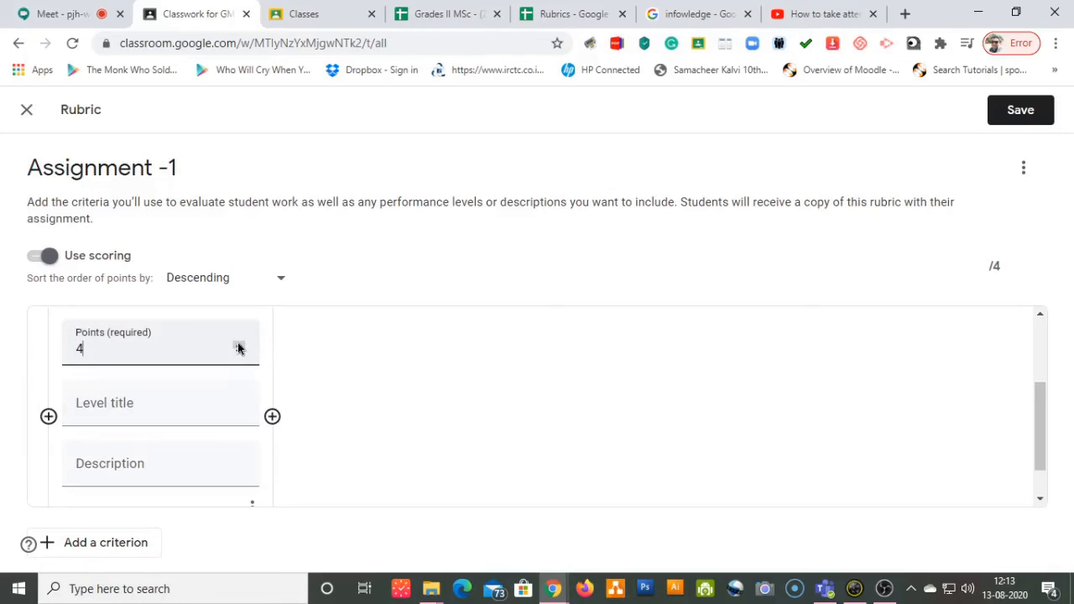
pyautogui.click(238, 345)
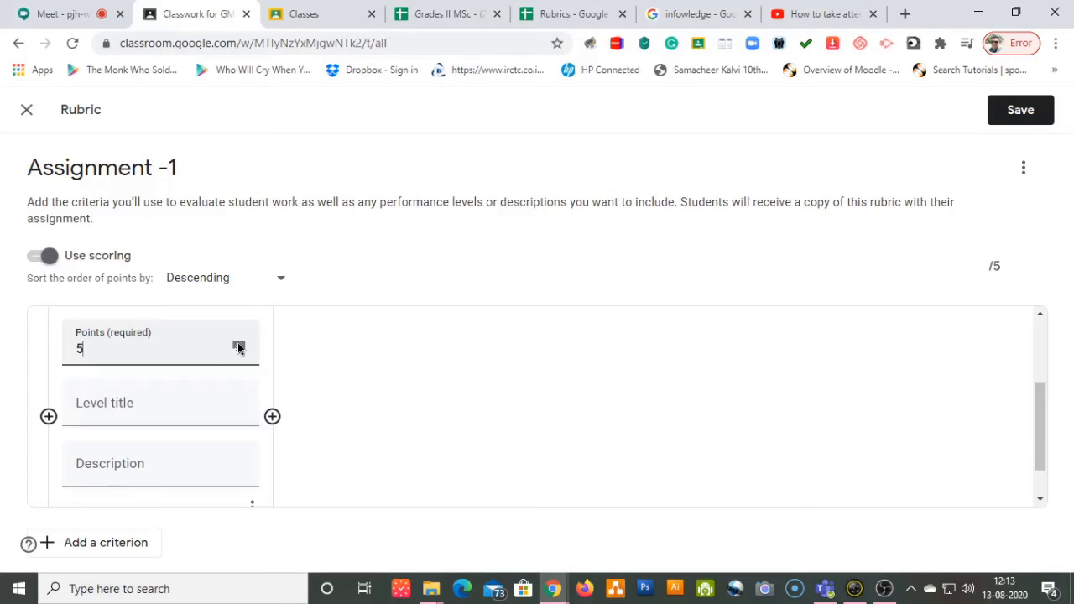
pyautogui.click(150, 407)
pyautogui.write('Content')
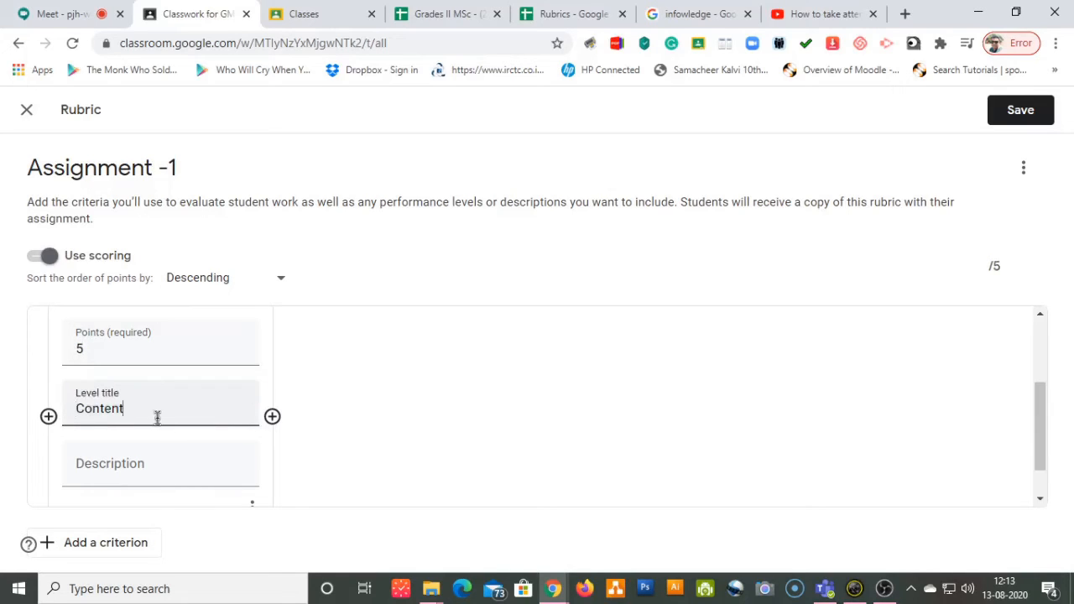
# Fill the 5-point level's description with the text copied from cell B2 of the Rubrics spreadsheet, and retitle the level Superior.
pyautogui.click(154, 459)
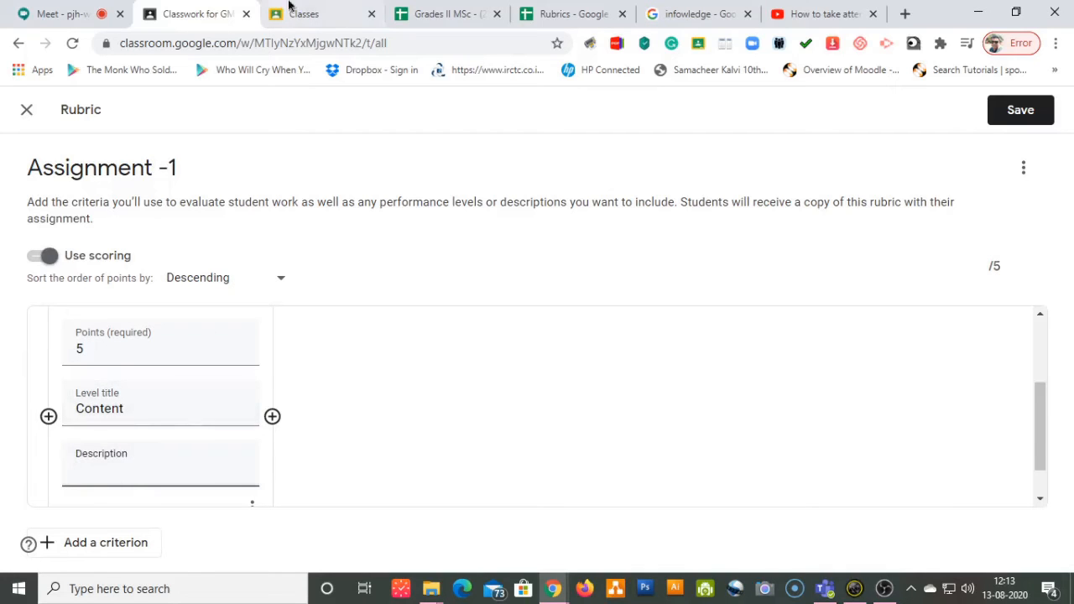
pyautogui.click(567, 15)
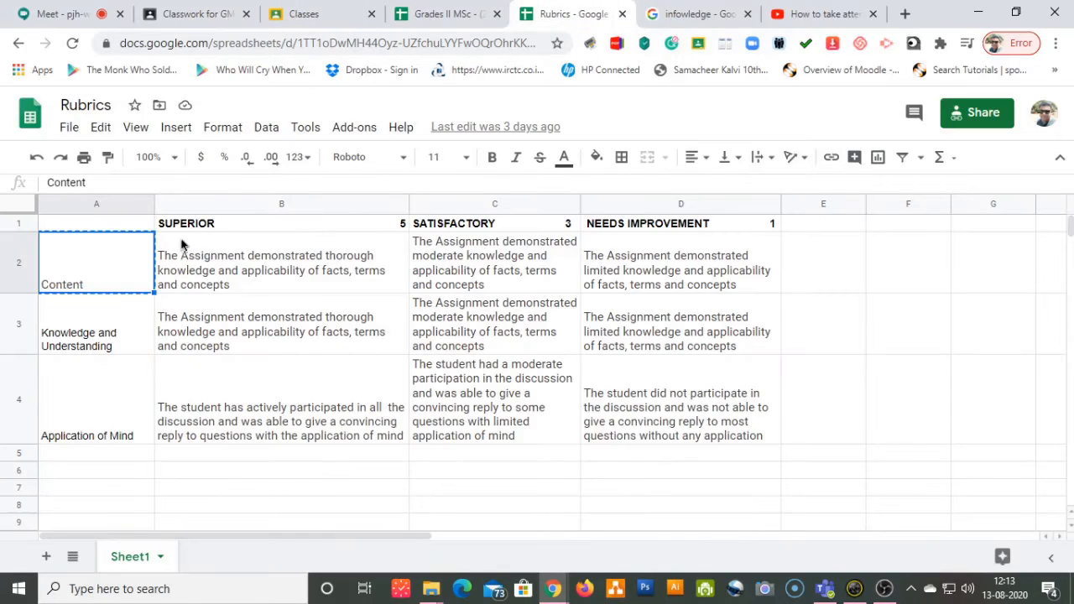
pyautogui.click(164, 258)
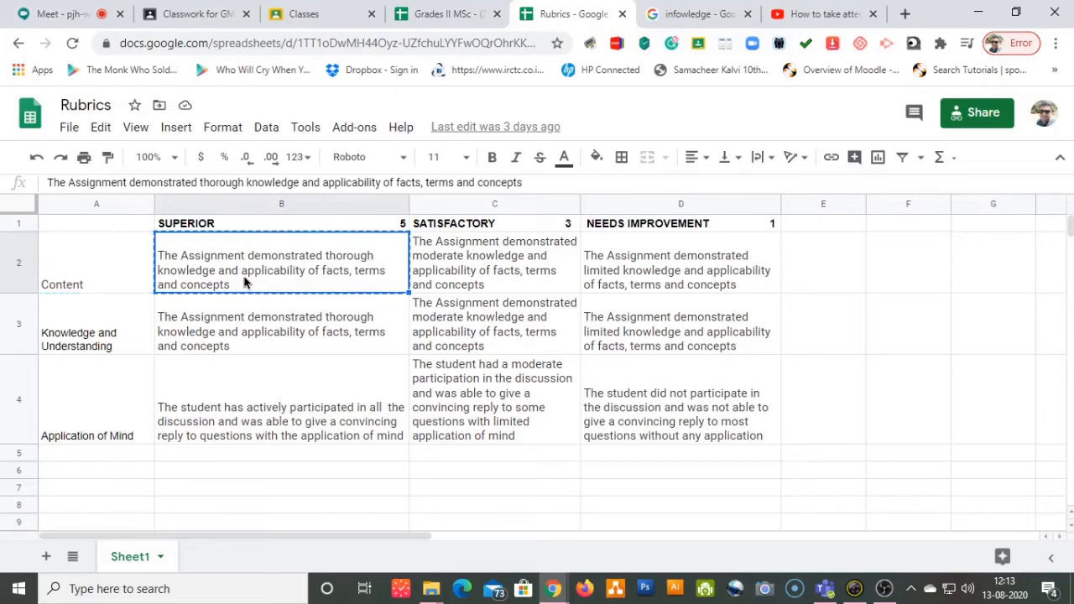
pyautogui.click(200, 14)
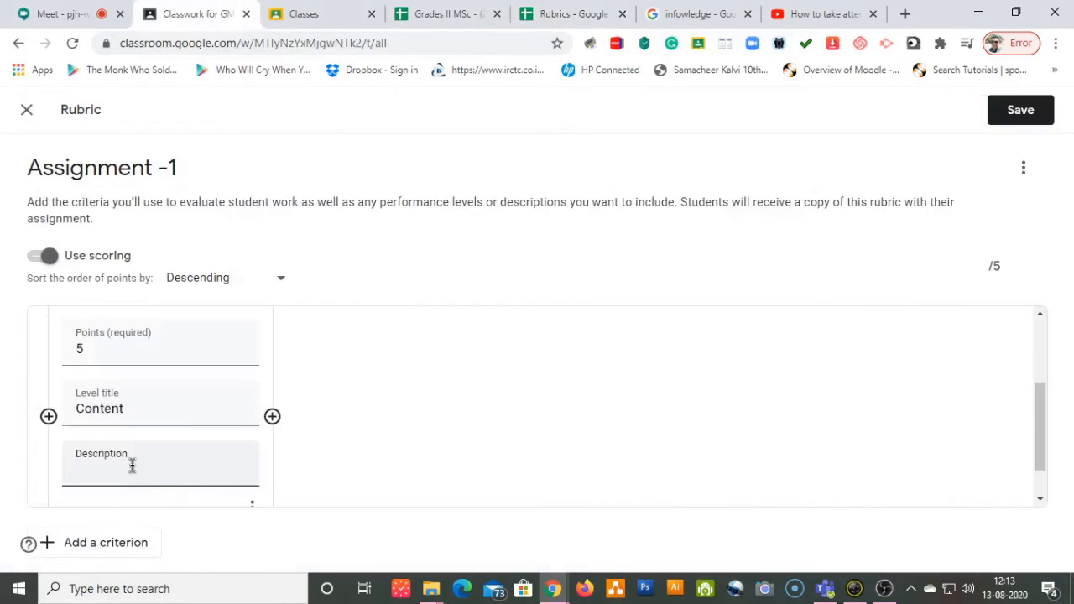
pyautogui.scroll(-1, 143, 463)
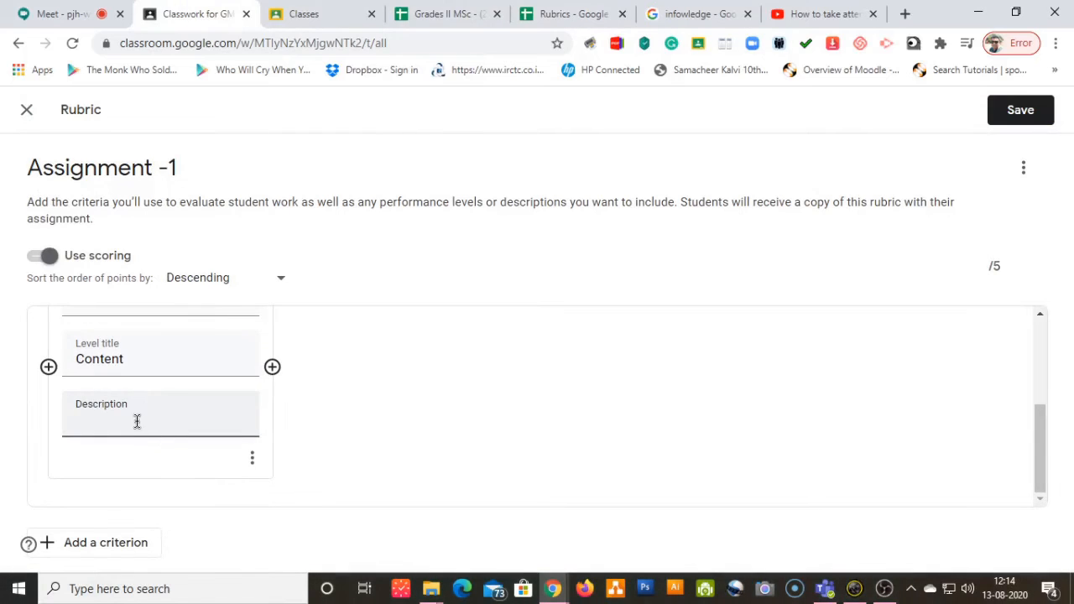
pyautogui.hotkey('ctrl', 'v')
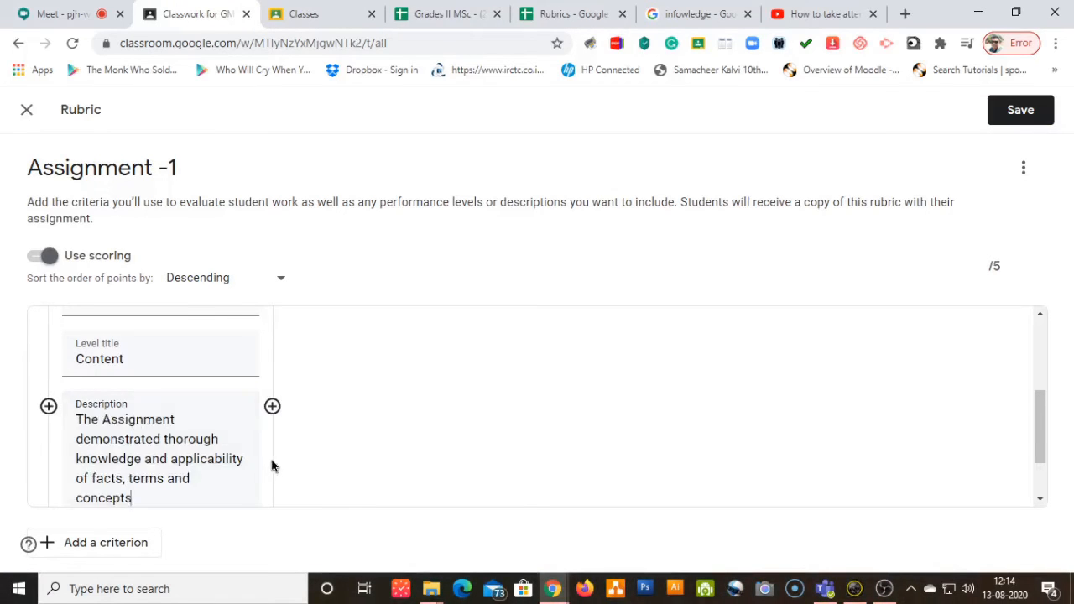
pyautogui.scroll(2, 293, 439)
pyautogui.click(136, 443)
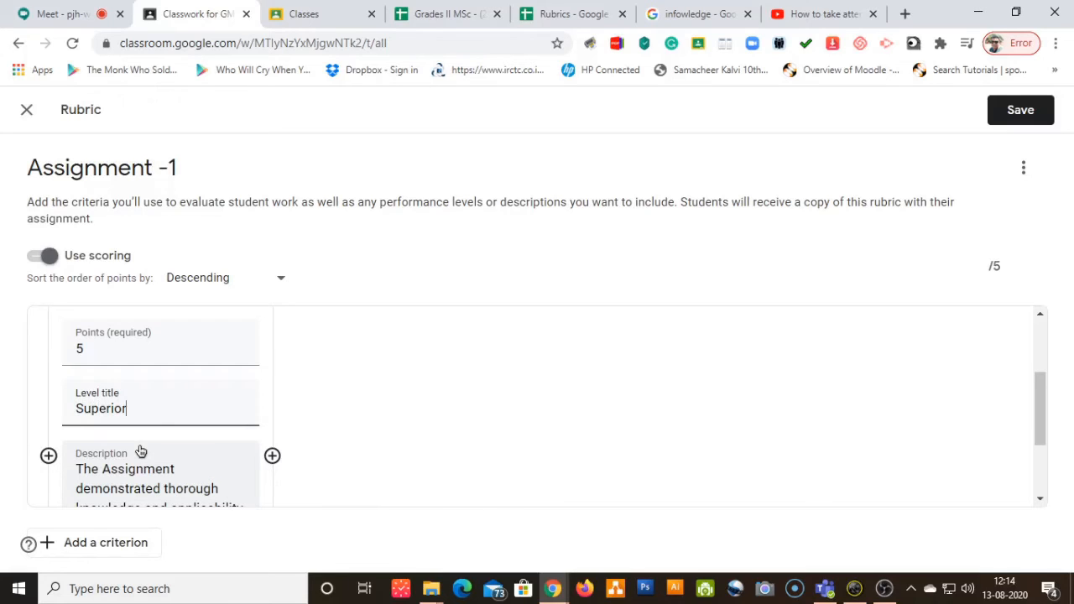
# Review the Content criterion's title and description along with the Superior level's points, title and description.
pyautogui.scroll(-2, 41, 451)
pyautogui.scroll(2, 67, 392)
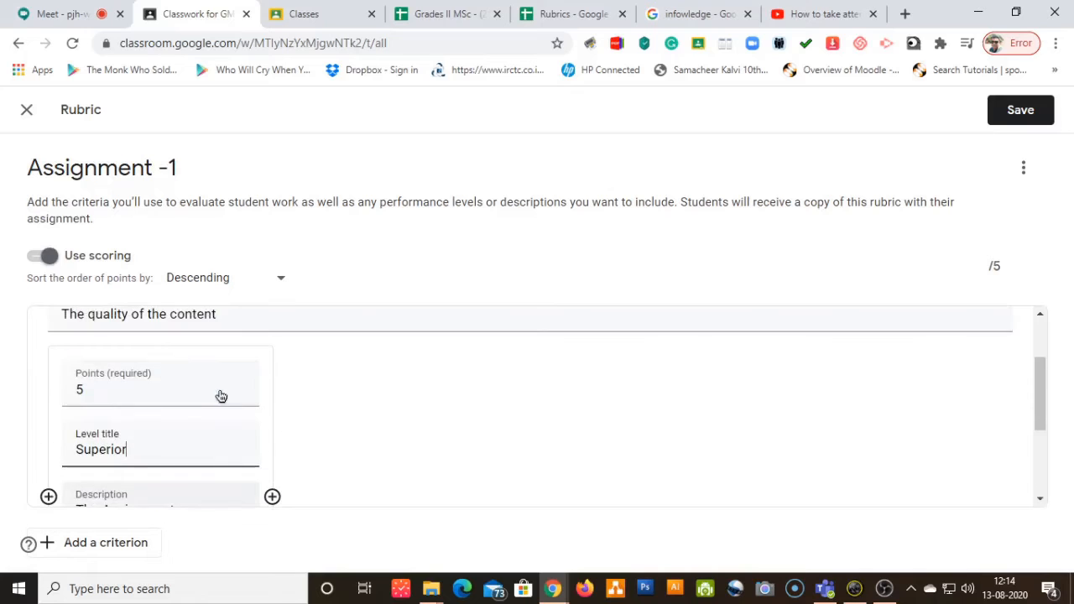
pyautogui.scroll(-1, 117, 375)
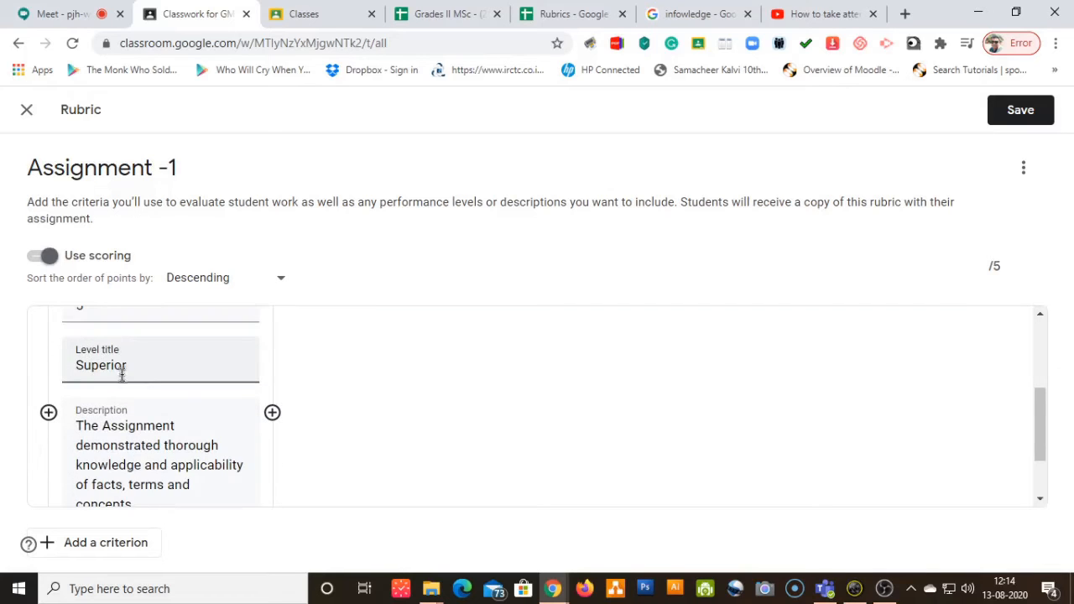
pyautogui.scroll(1, 105, 388)
pyautogui.scroll(-1, 113, 378)
pyautogui.scroll(-1, 145, 375)
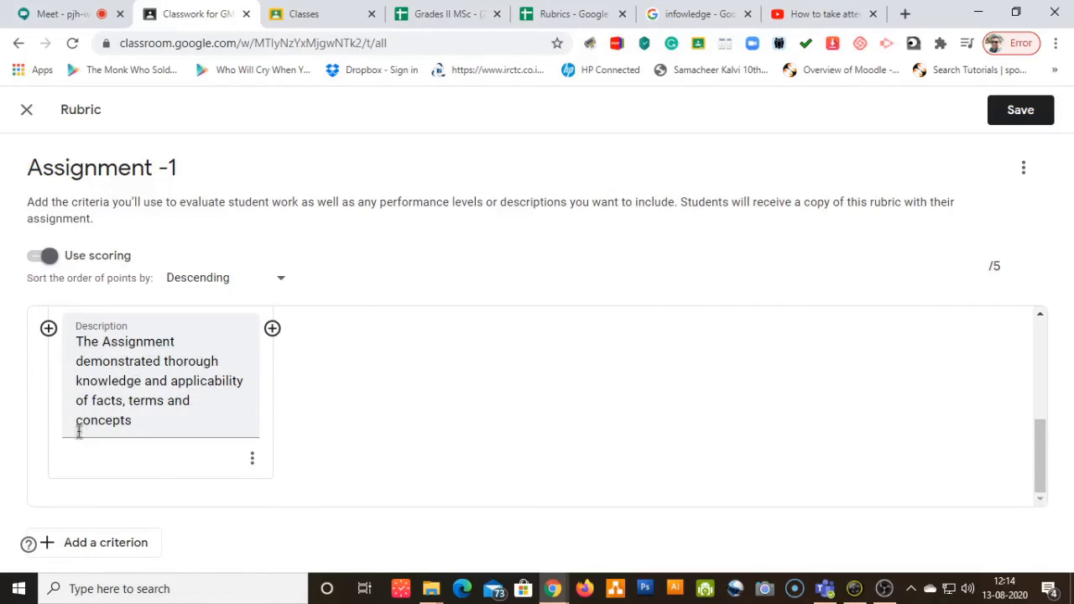
pyautogui.scroll(2, 179, 447)
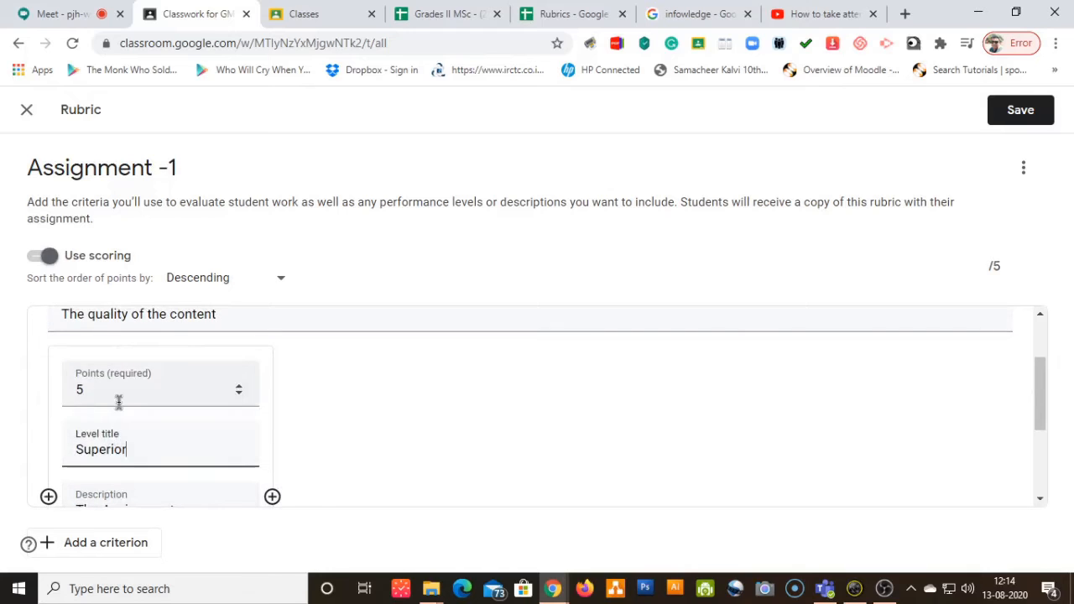
pyautogui.scroll(1, 121, 405)
pyautogui.scroll(-1, 168, 431)
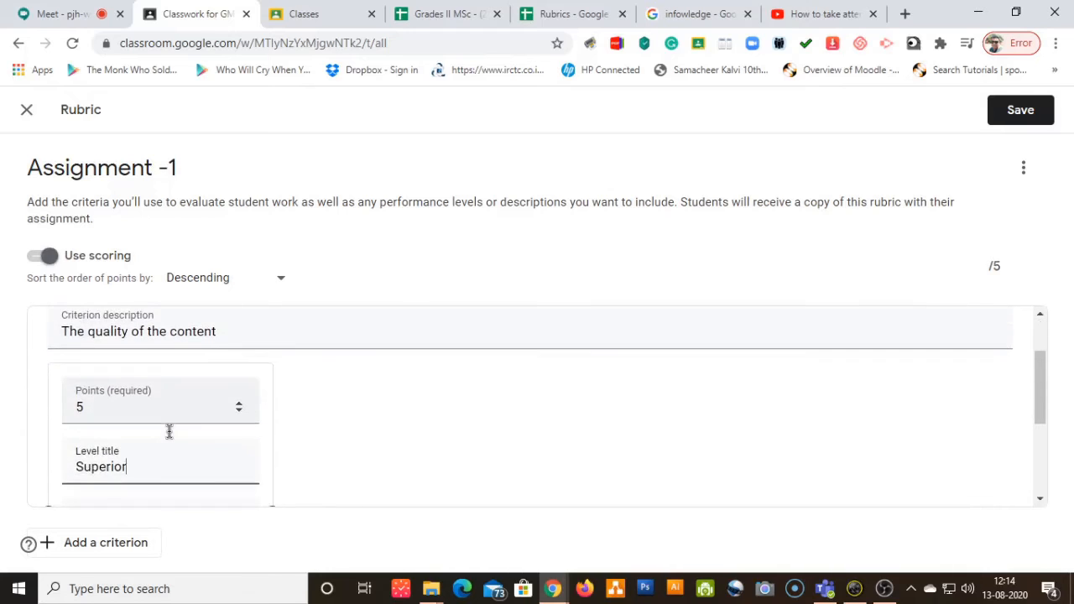
pyautogui.scroll(1, 168, 432)
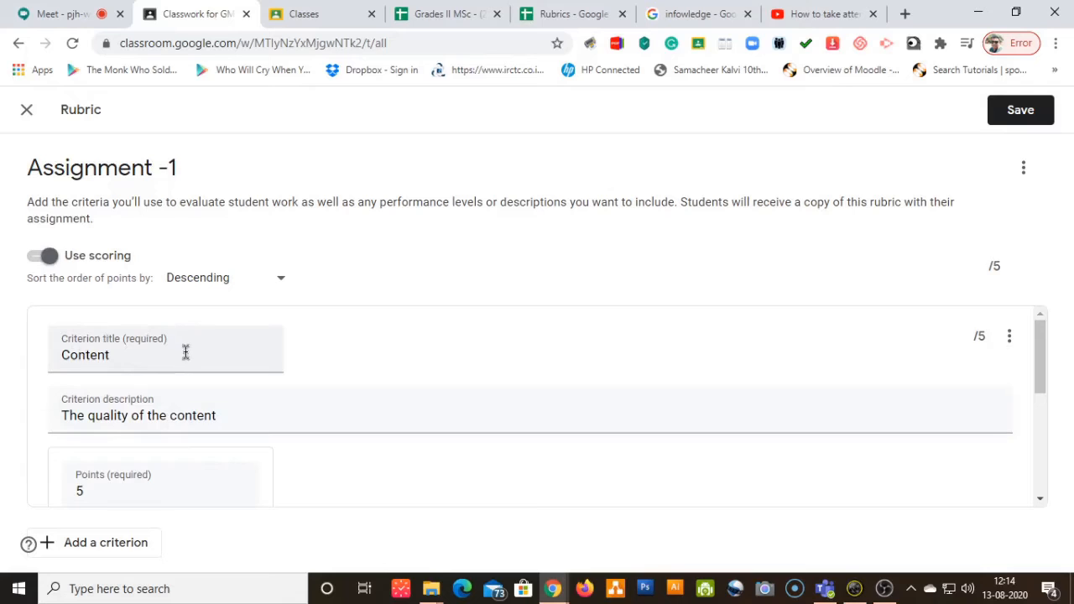
pyautogui.scroll(-1, 185, 352)
pyautogui.scroll(-1, 164, 348)
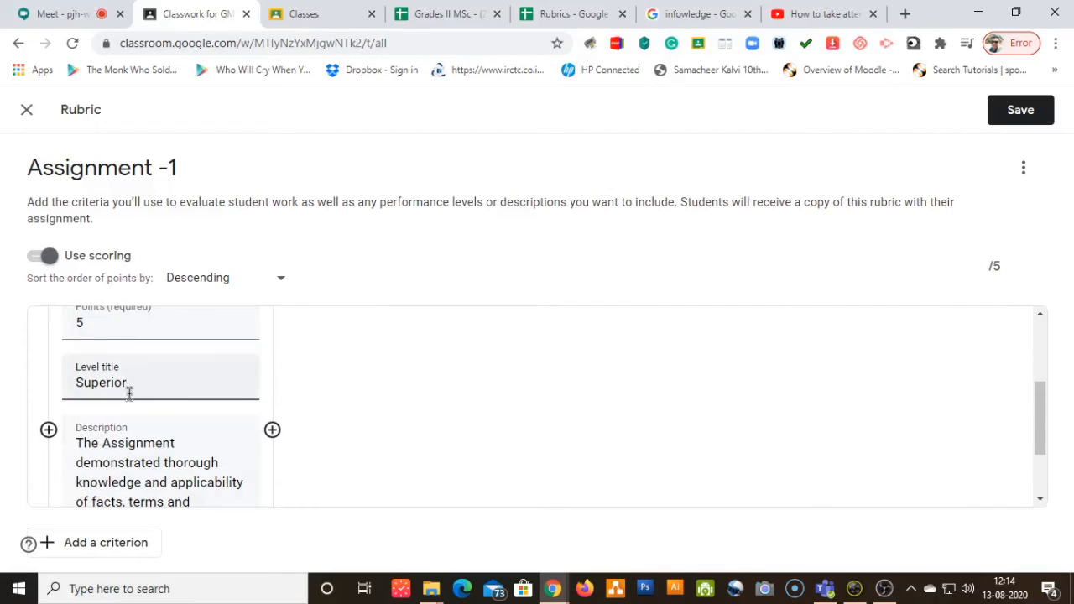
pyautogui.scroll(-1, 167, 462)
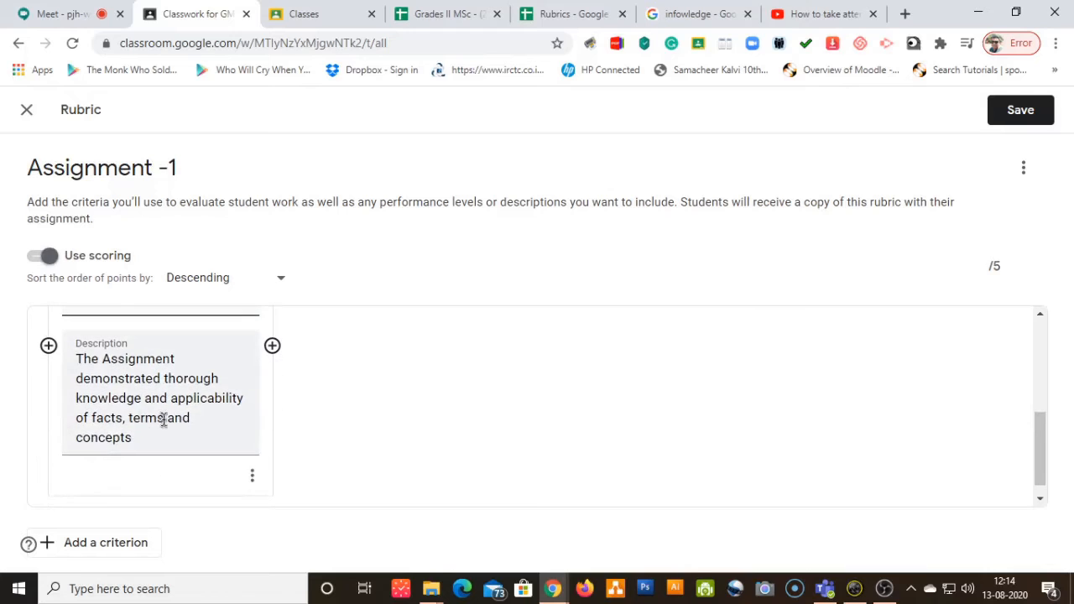
pyautogui.scroll(2, 149, 413)
pyautogui.scroll(-1, 201, 437)
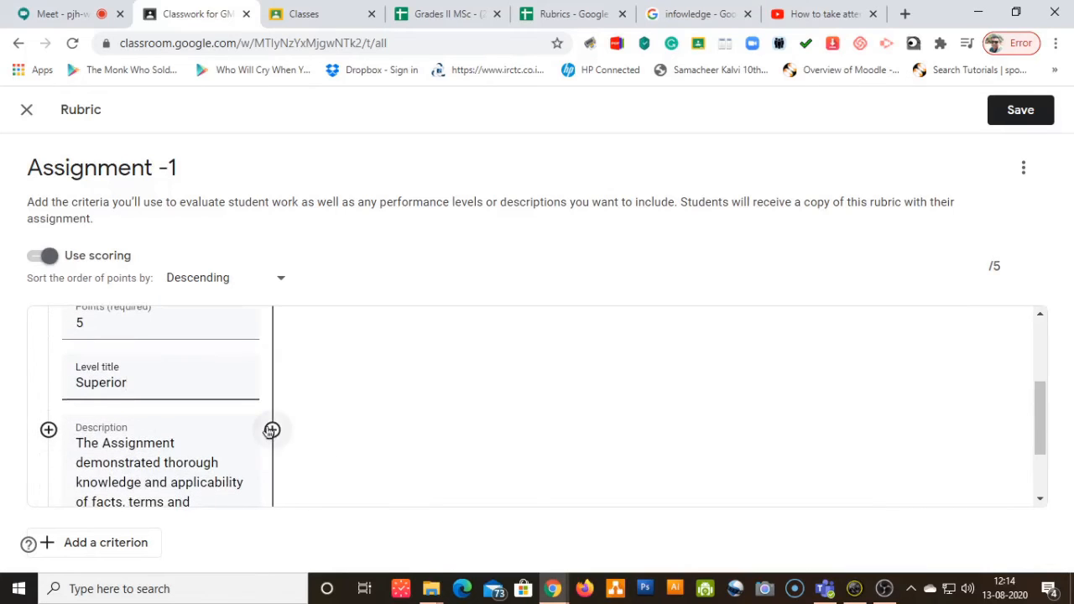
# Add a 3-point level titled Satisfactory after Superior, with its description copied from cell C2 of the Rubrics spreadsheet.
pyautogui.click(272, 432)
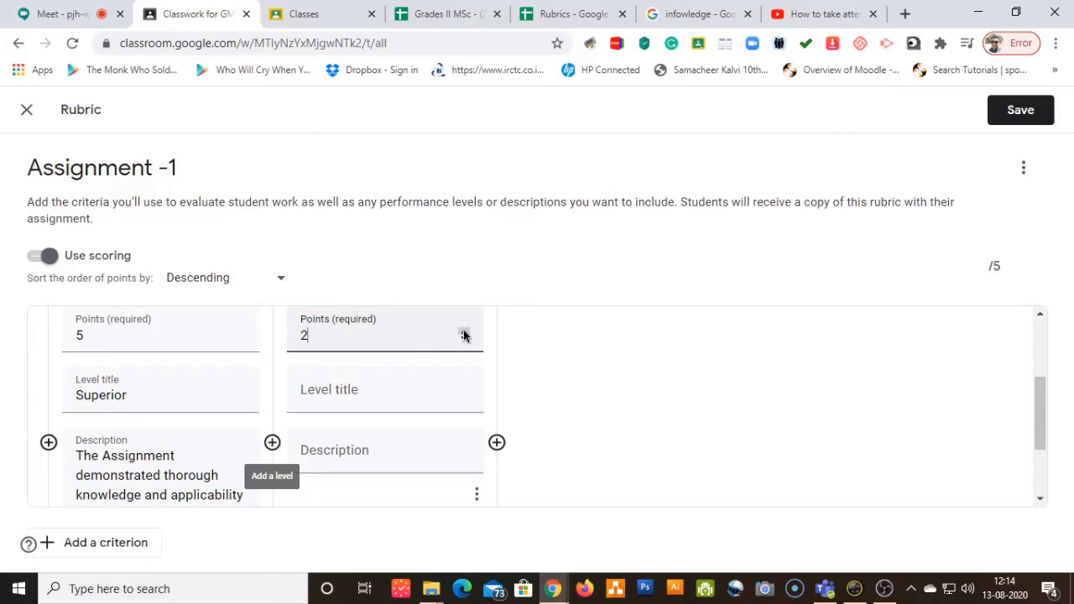
pyautogui.click(576, 13)
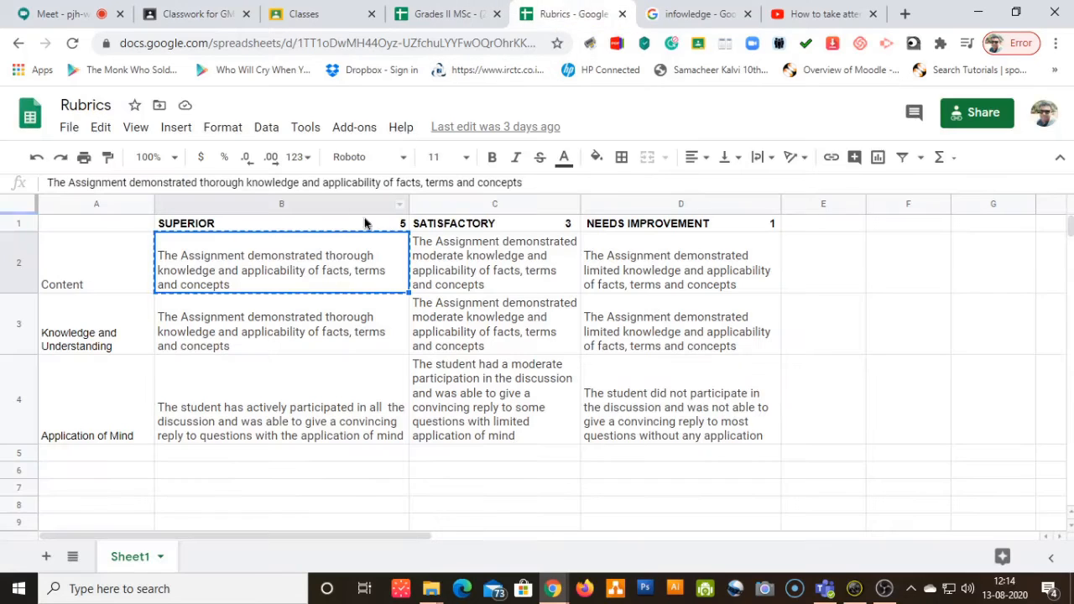
pyautogui.click(414, 241)
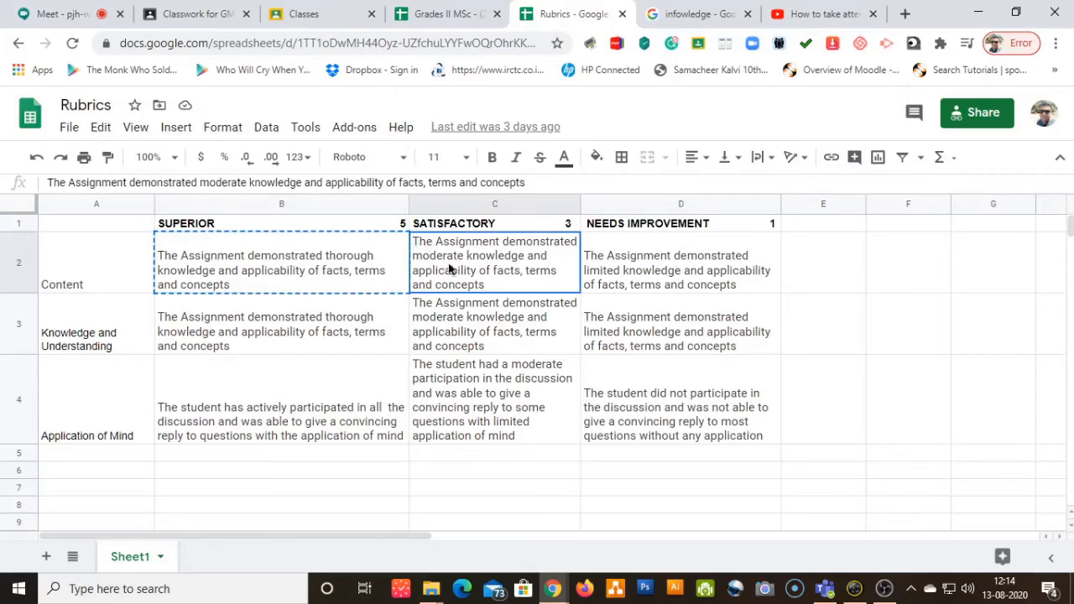
pyautogui.hotkey('ctrl', 'c')
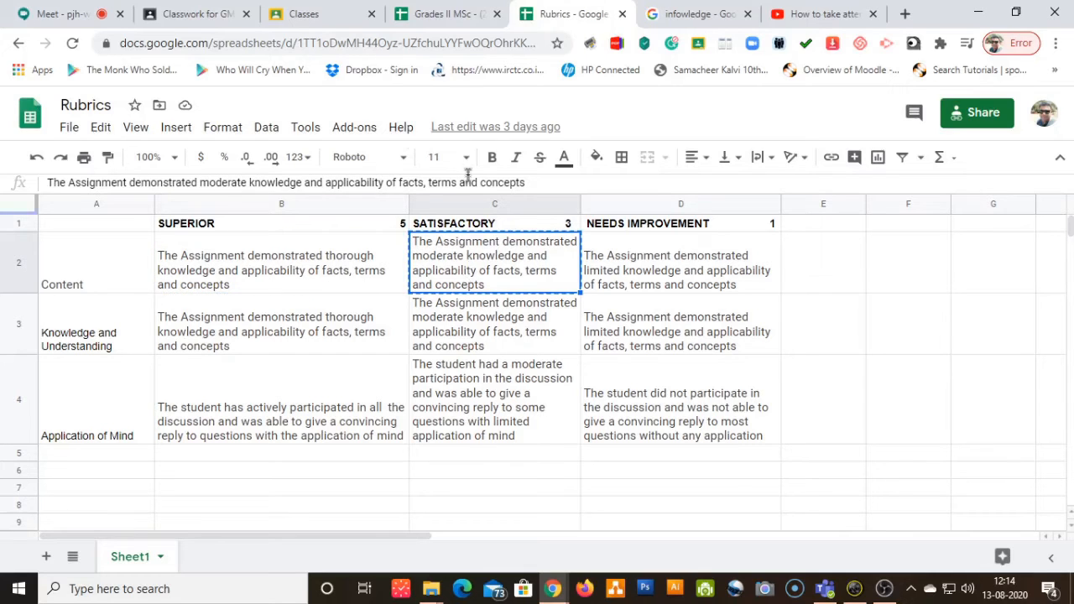
pyautogui.click(198, 13)
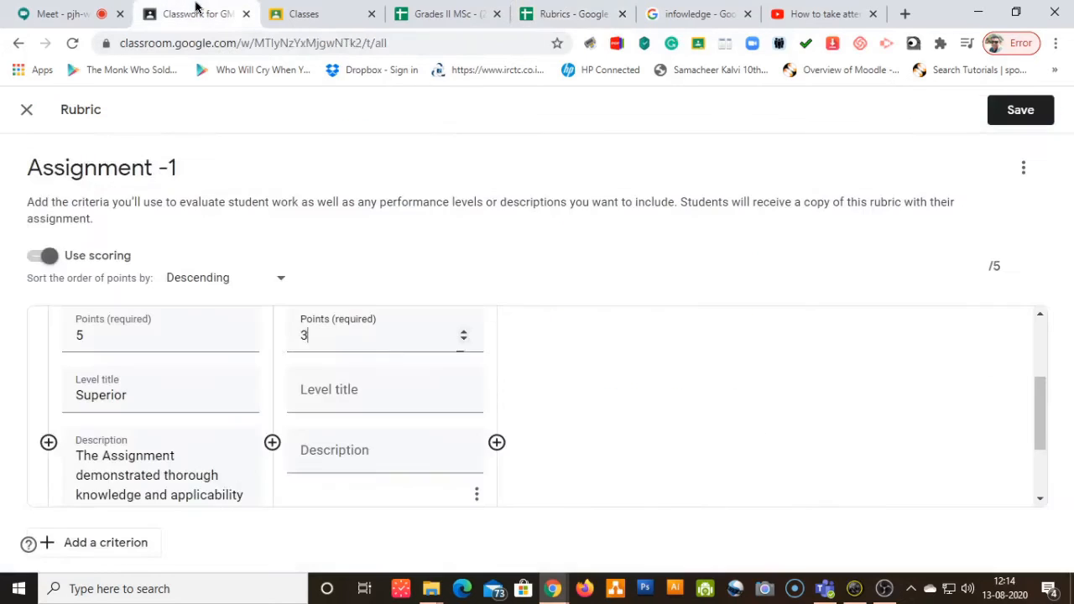
pyautogui.click(332, 390)
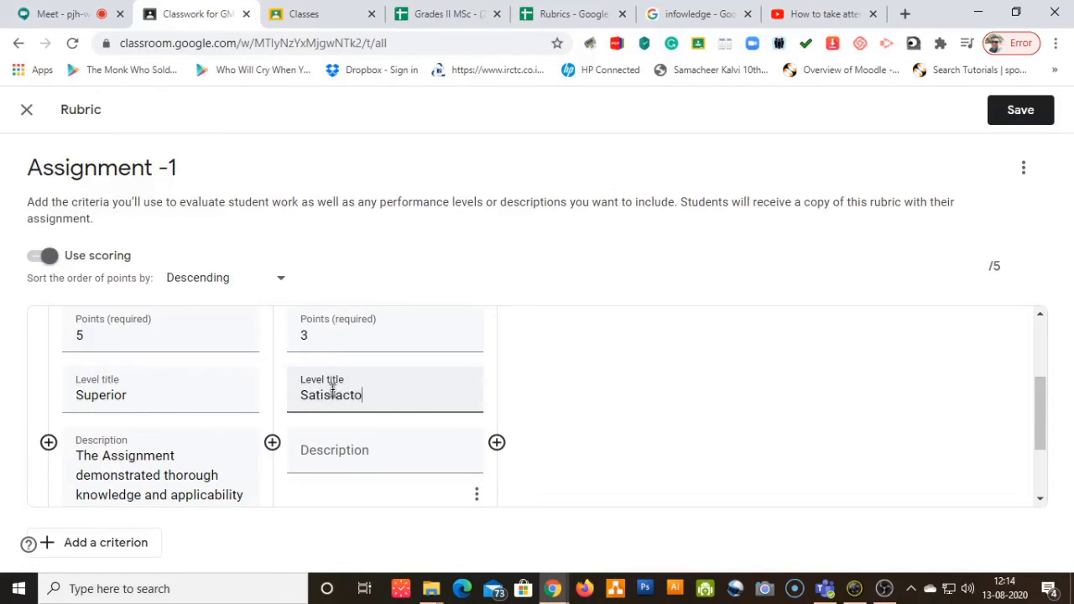
pyautogui.click(322, 446)
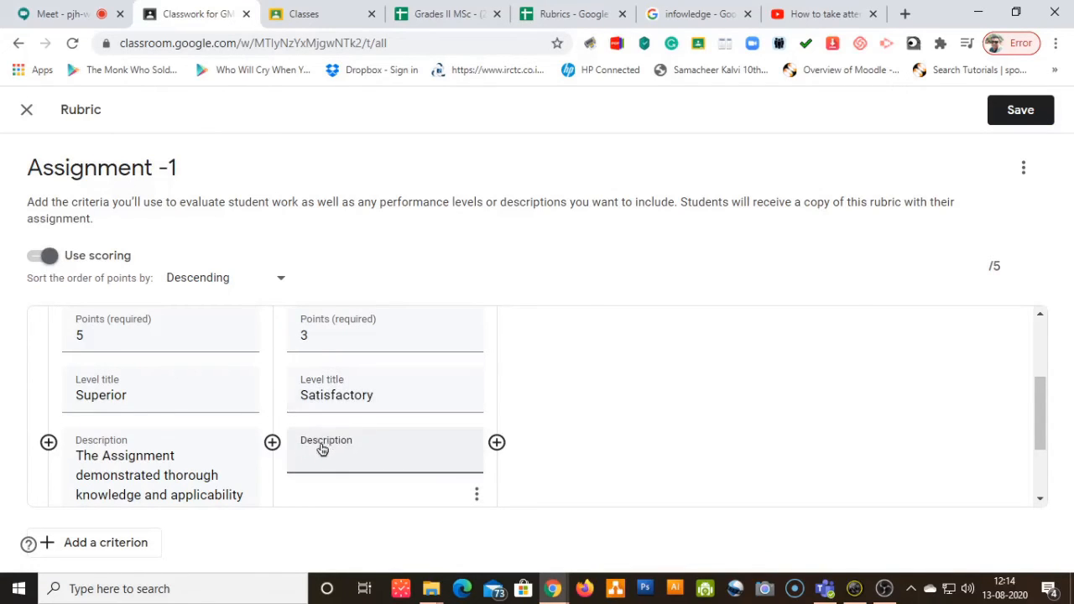
pyautogui.hotkey('ctrl', 'v')
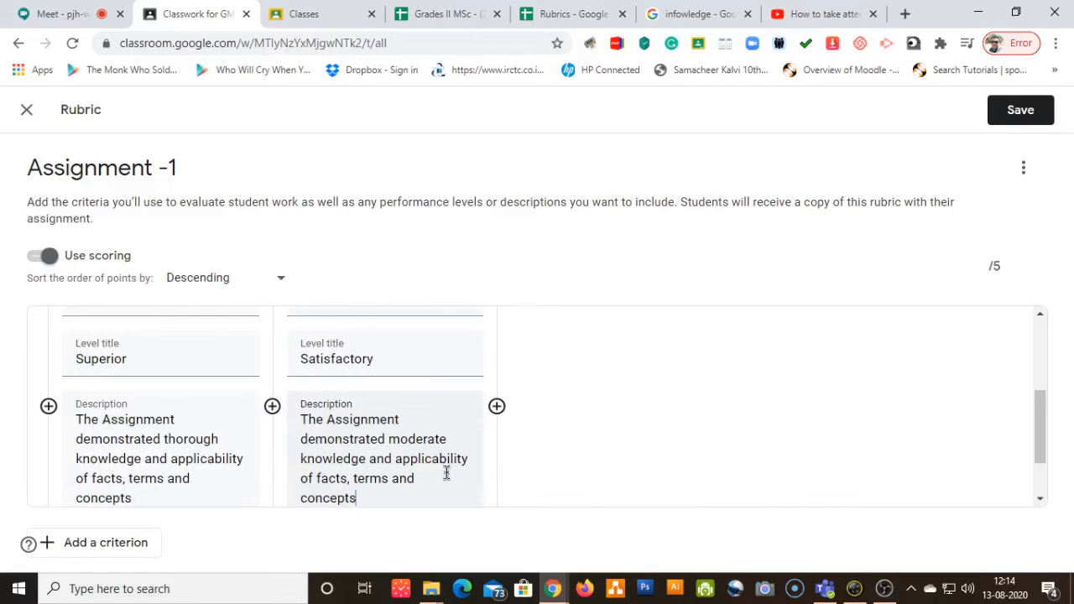
# Add a third level after Satisfactory and fill its description with the text copied from cell D2 of the Rubrics spreadsheet.
pyautogui.click(576, 14)
pyautogui.click(618, 257)
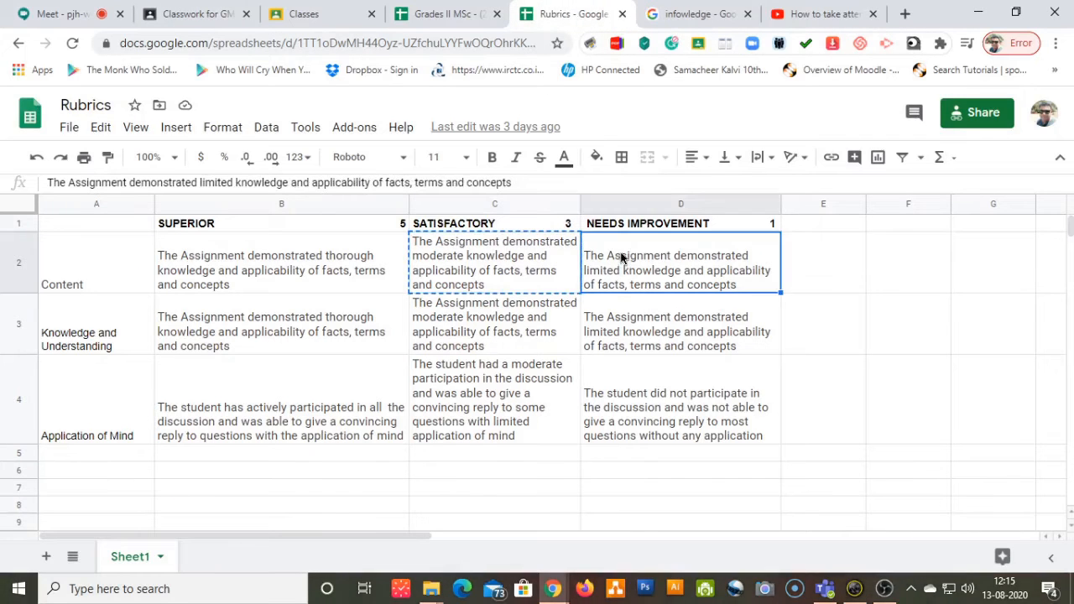
pyautogui.hotkey('ctrl', 'c')
pyautogui.click(195, 14)
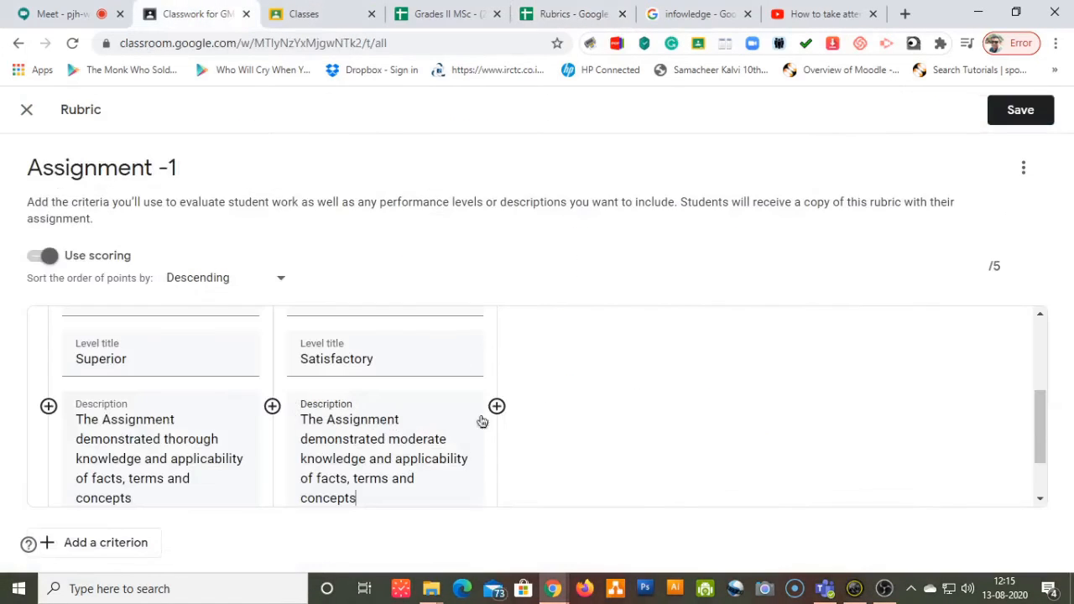
pyautogui.click(496, 406)
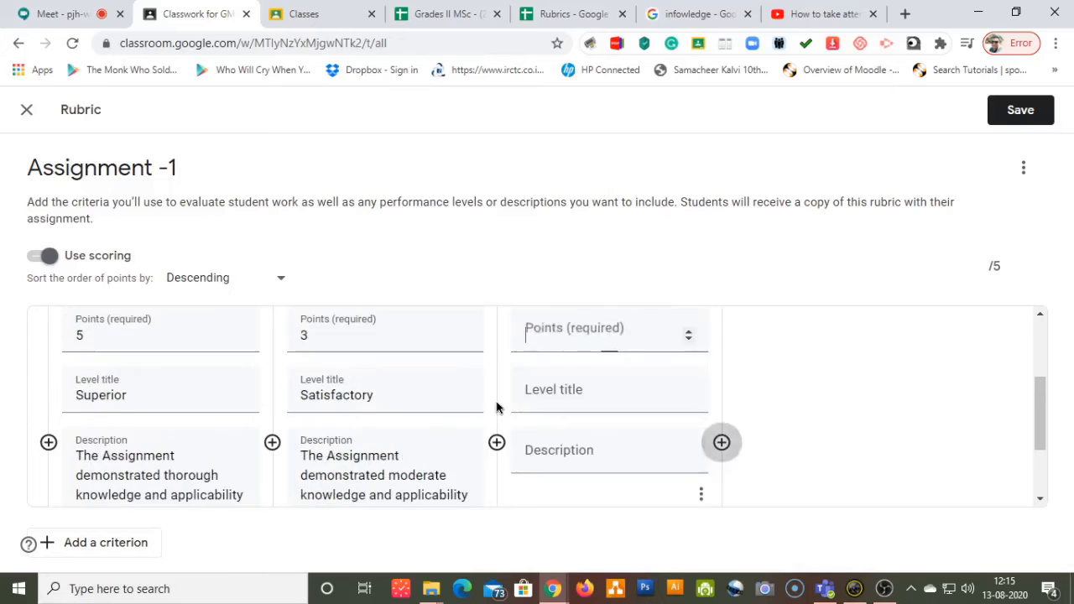
pyautogui.click(578, 451)
pyautogui.hotkey('ctrl', 'v')
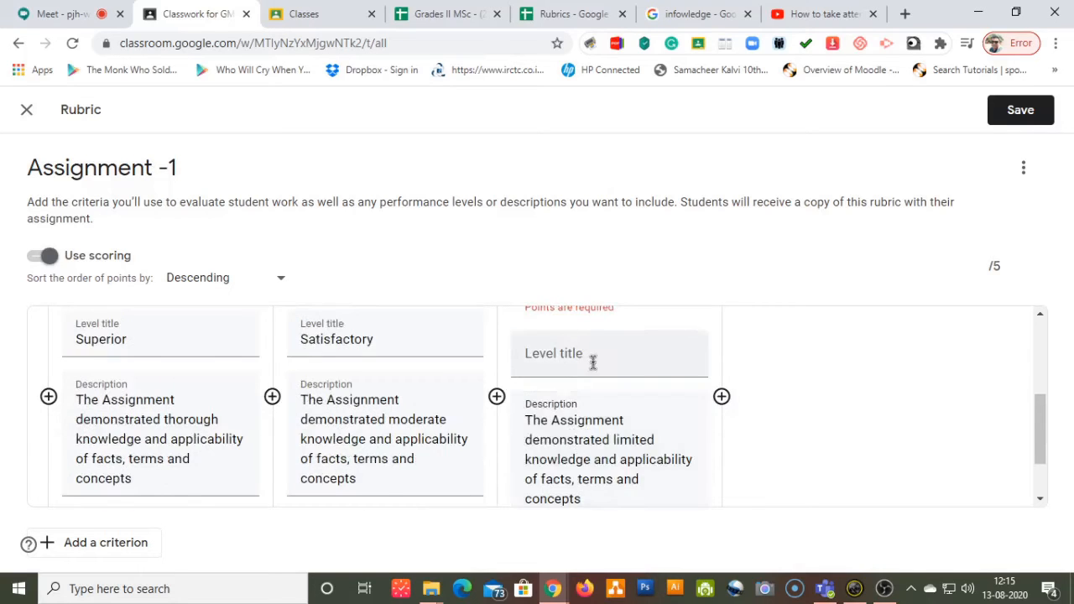
# Set the Content criterion's third level to 1 point and title it Needs improvement.
pyautogui.scroll(1, 621, 378)
pyautogui.click(663, 353)
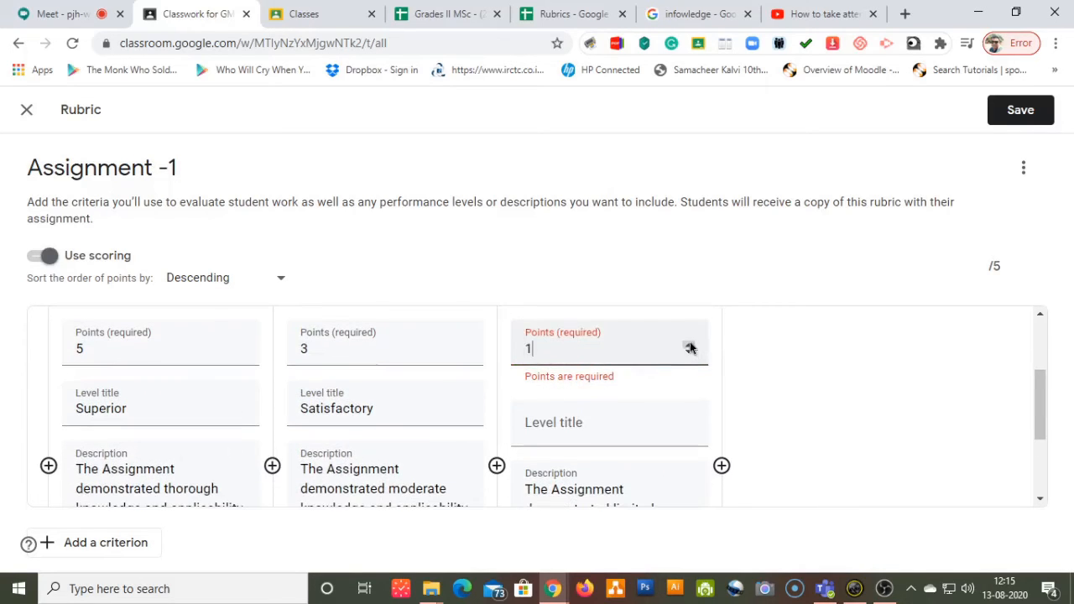
pyautogui.click(552, 423)
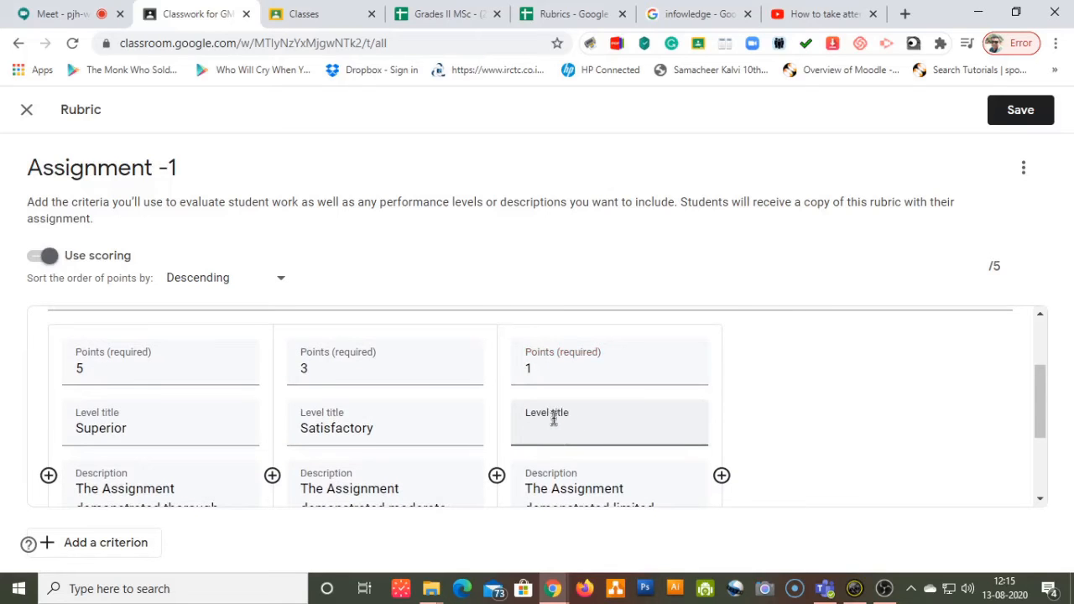
pyautogui.click(568, 15)
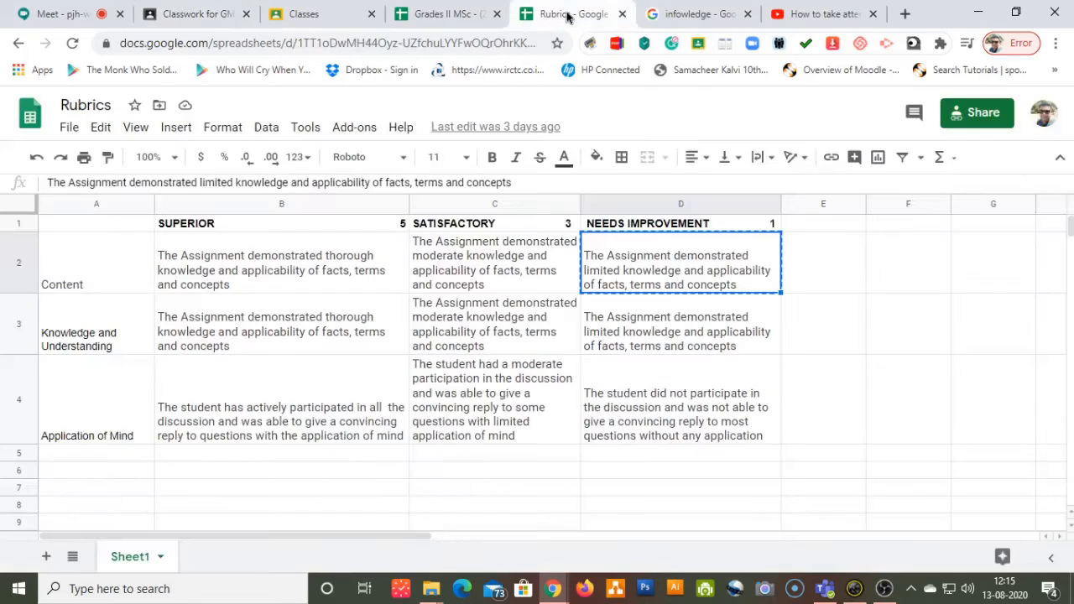
pyautogui.click(195, 15)
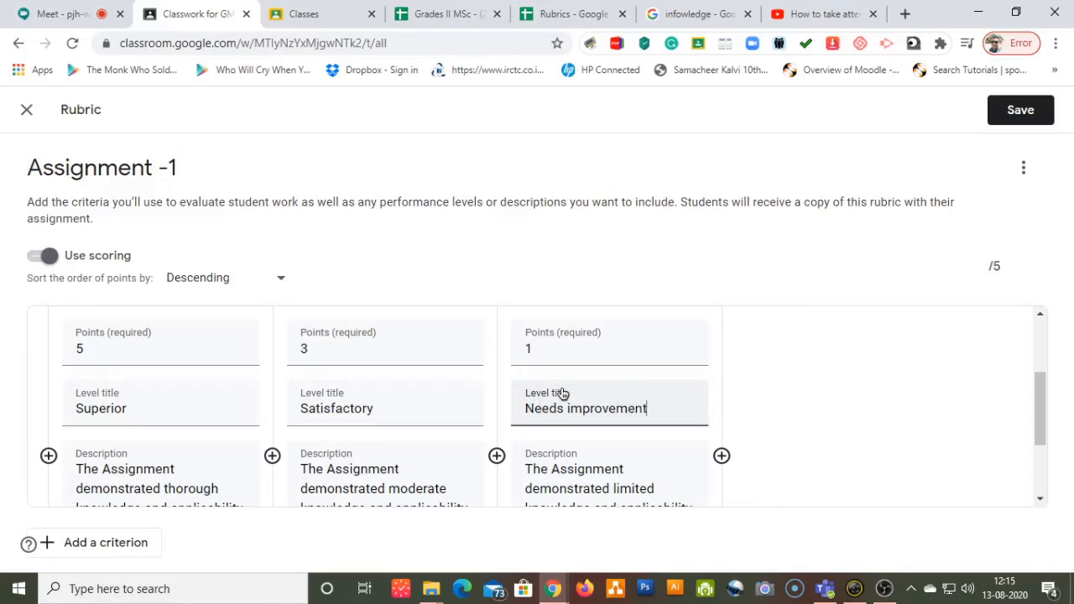
# Review the Content criterion's title, description and the points, titles and descriptions of its three levels.
pyautogui.scroll(-1, 302, 348)
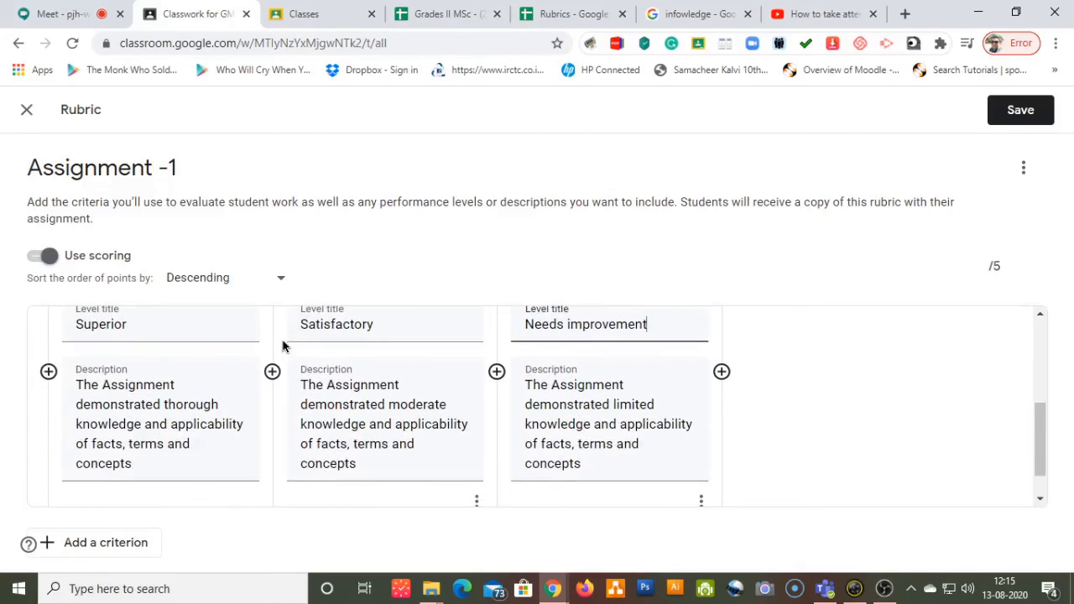
pyautogui.scroll(1, 162, 348)
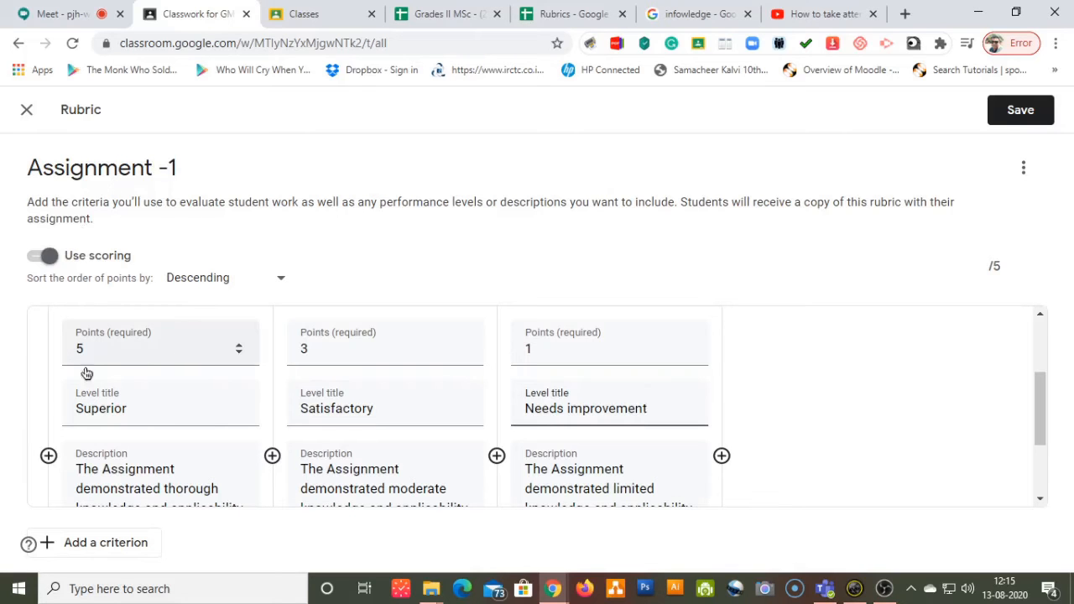
pyautogui.scroll(-1, 158, 364)
pyautogui.scroll(1, 153, 338)
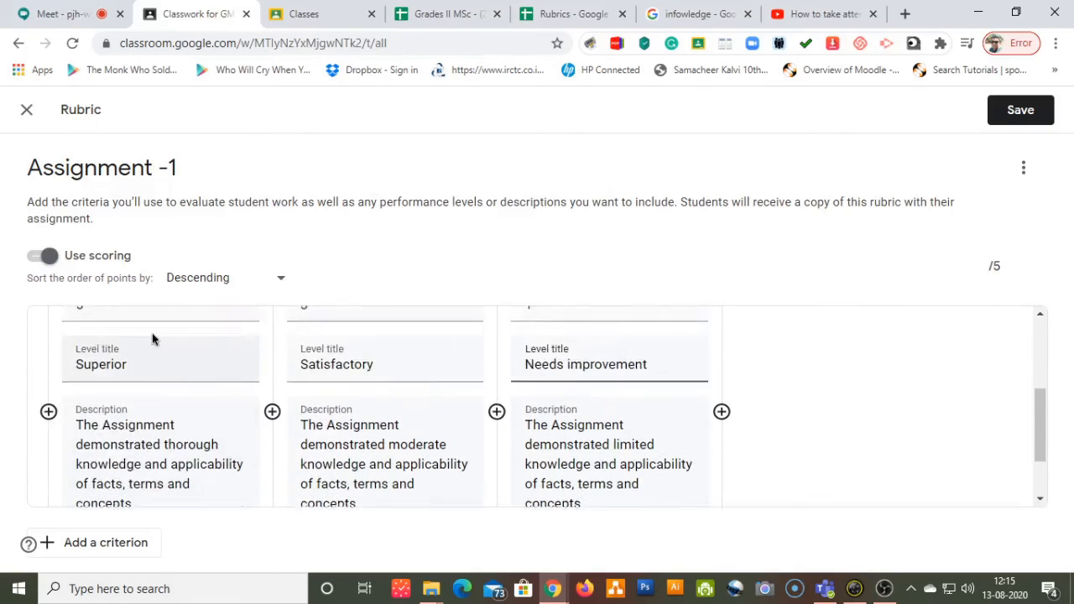
pyautogui.scroll(2, 151, 382)
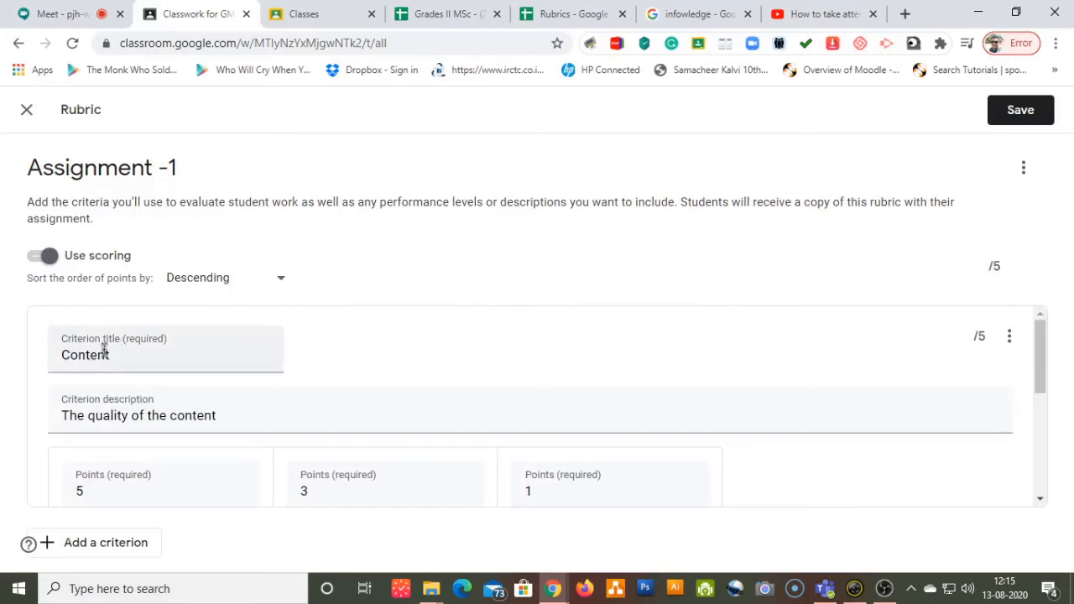
pyautogui.scroll(-4, 135, 361)
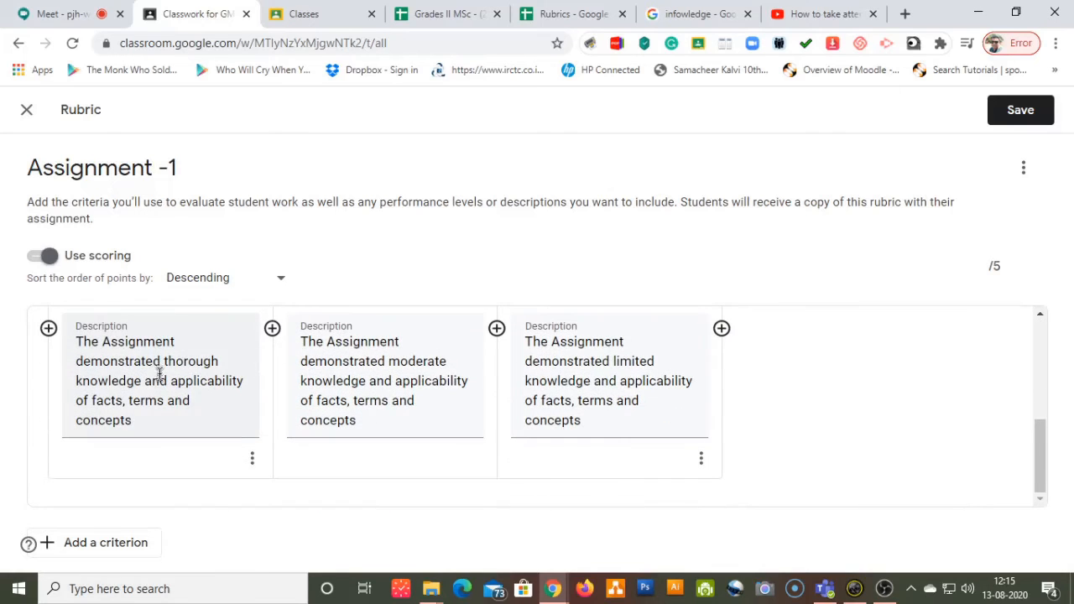
# Add a second criterion, using Knowledge and Understanding copied from cell A3 of the Rubrics spreadsheet as both its title and description.
pyautogui.click(87, 546)
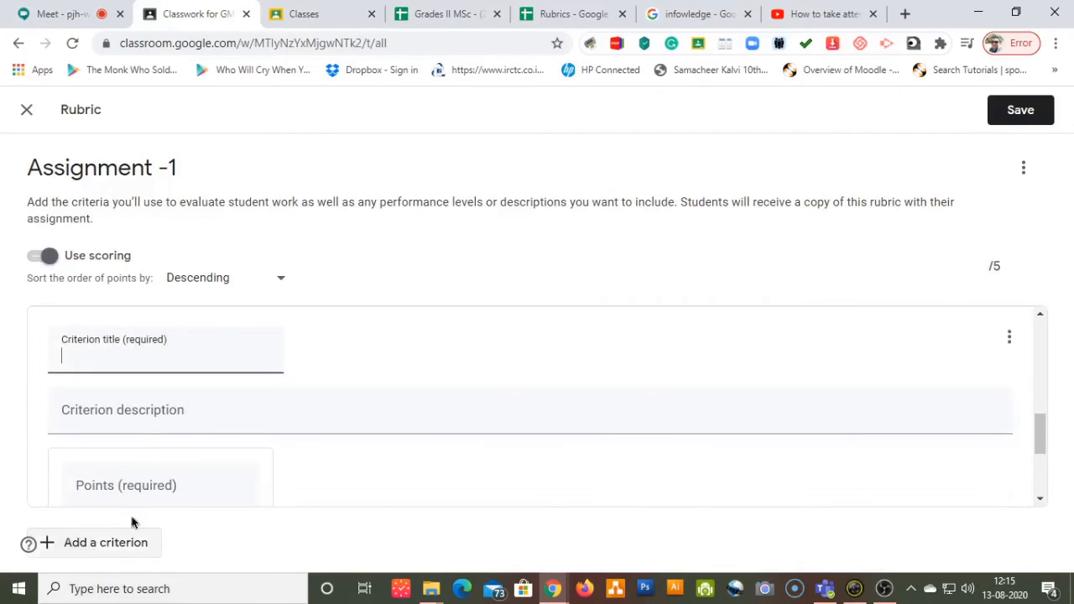
pyautogui.scroll(1, 204, 377)
pyautogui.scroll(-1, 162, 388)
pyautogui.click(142, 352)
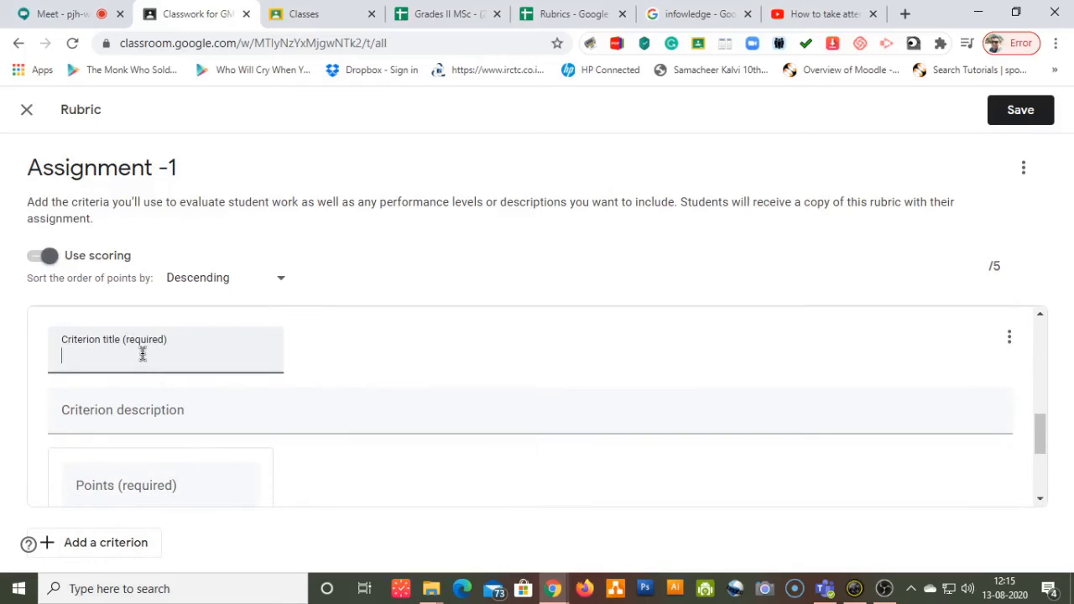
pyautogui.click(562, 14)
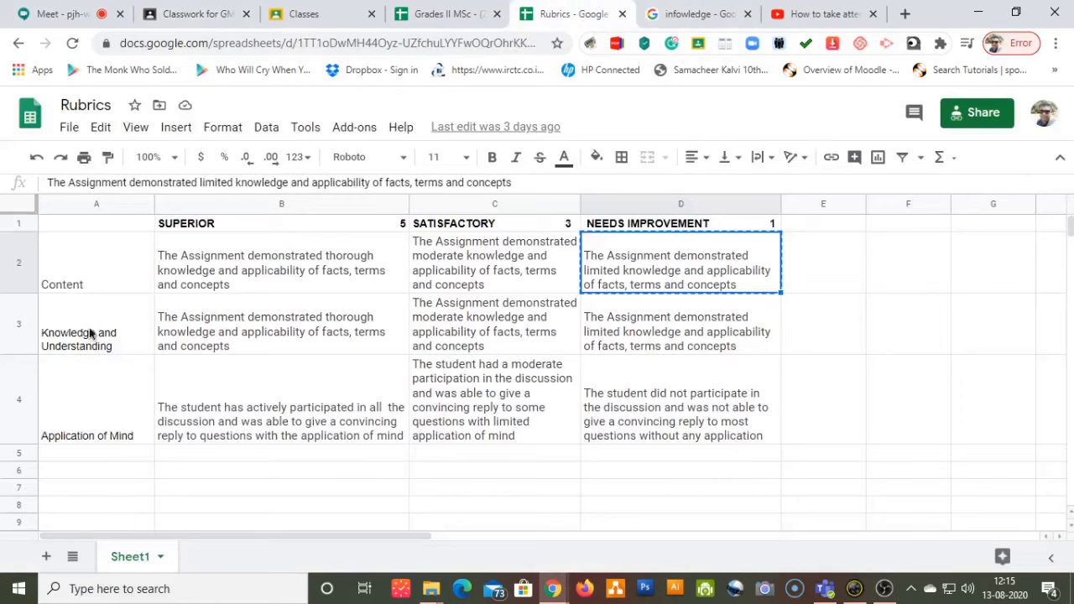
pyautogui.click(59, 337)
pyautogui.hotkey('ctrl', 'c')
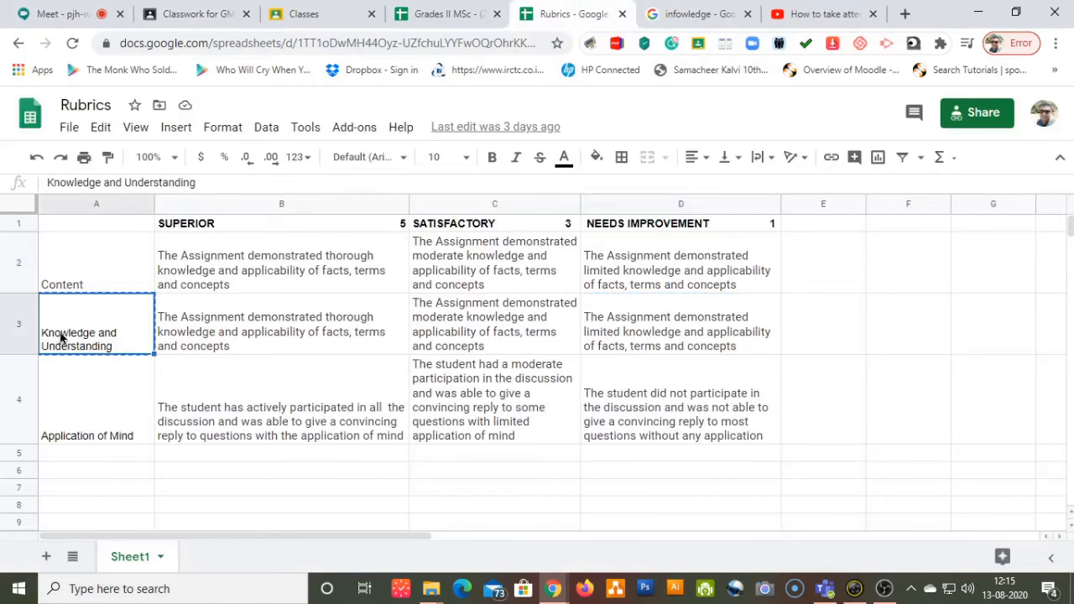
pyautogui.click(183, 14)
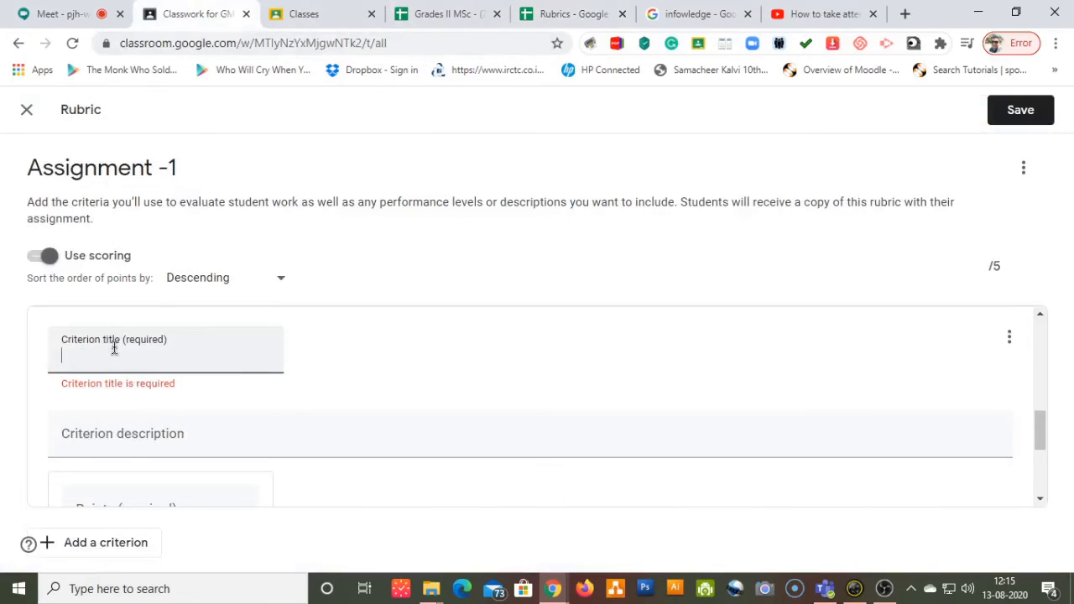
pyautogui.hotkey('ctrl', 'v')
pyautogui.click(125, 428)
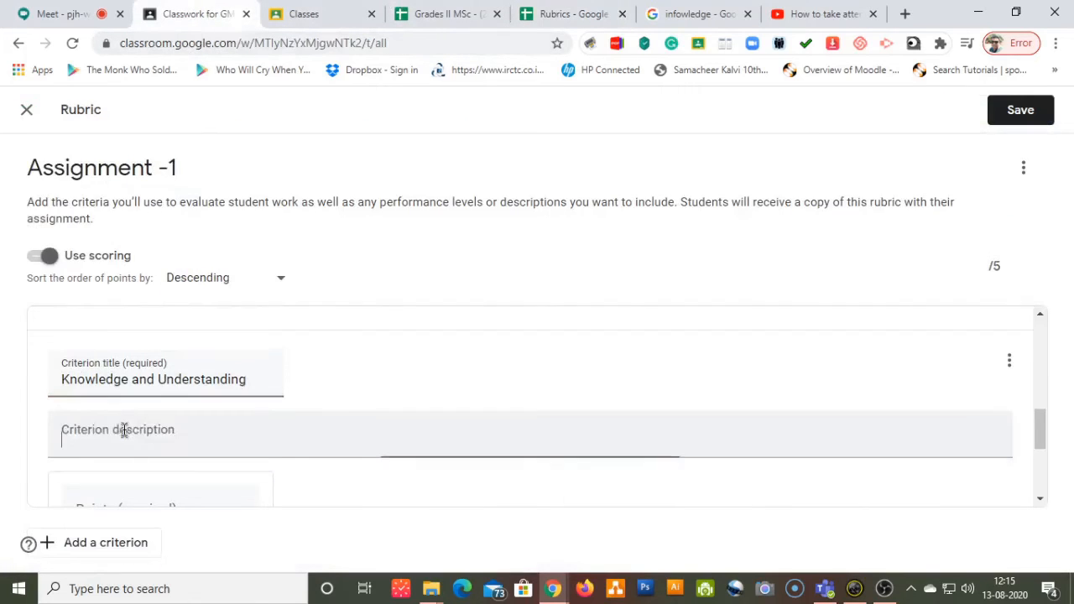
pyautogui.hotkey('ctrl', 'v')
# Set the Knowledge and Understanding criterion's first level to 5 points and title it Superior.
pyautogui.scroll(-3, 199, 380)
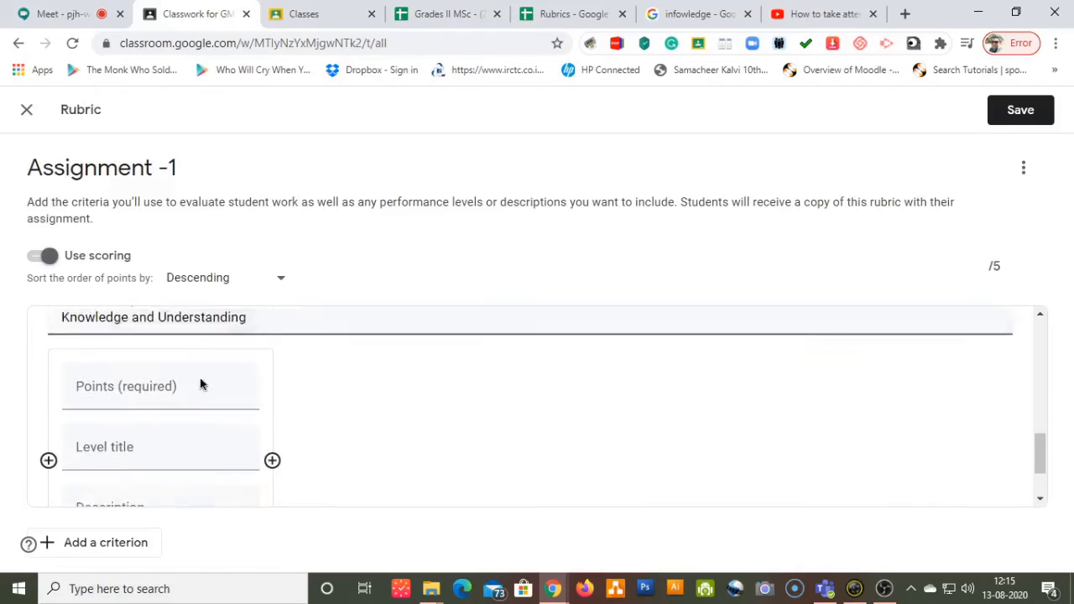
pyautogui.scroll(2, 218, 370)
pyautogui.click(241, 435)
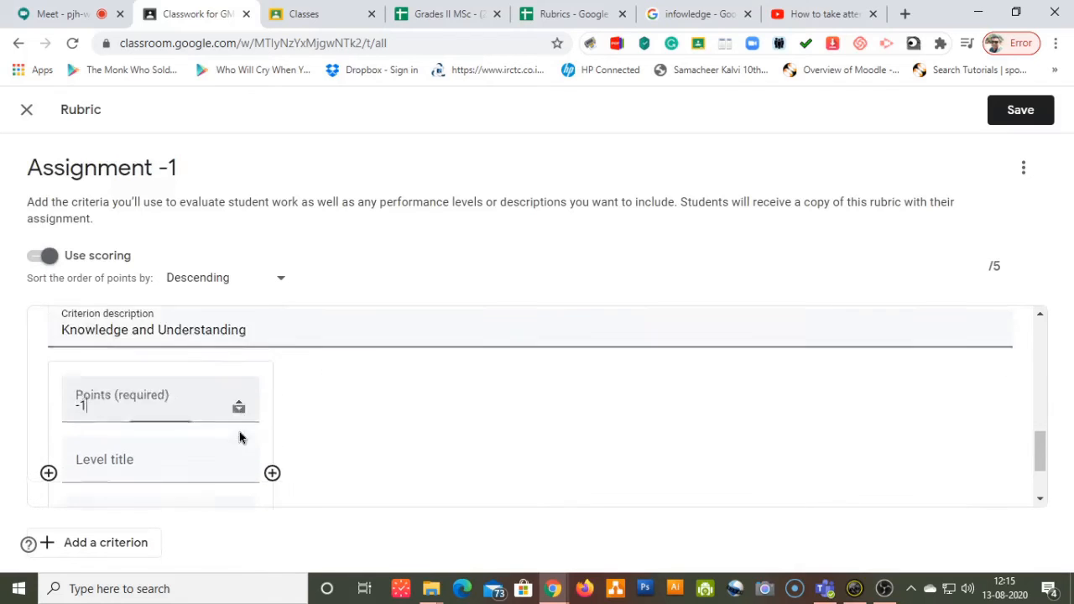
pyautogui.scroll(-1, 240, 436)
pyautogui.click(238, 343)
pyautogui.click(239, 343)
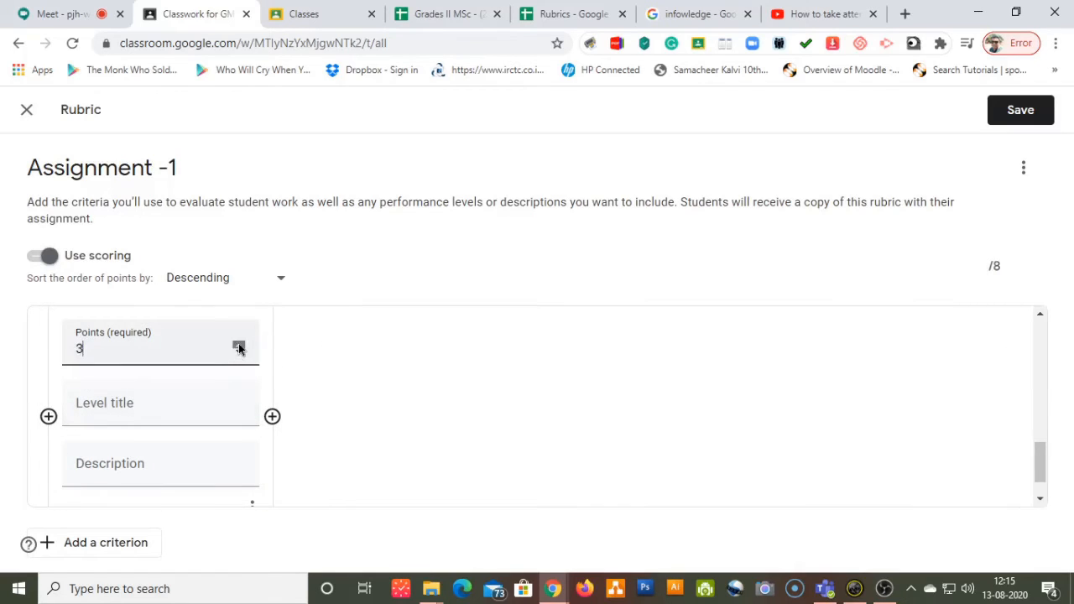
pyautogui.click(238, 343)
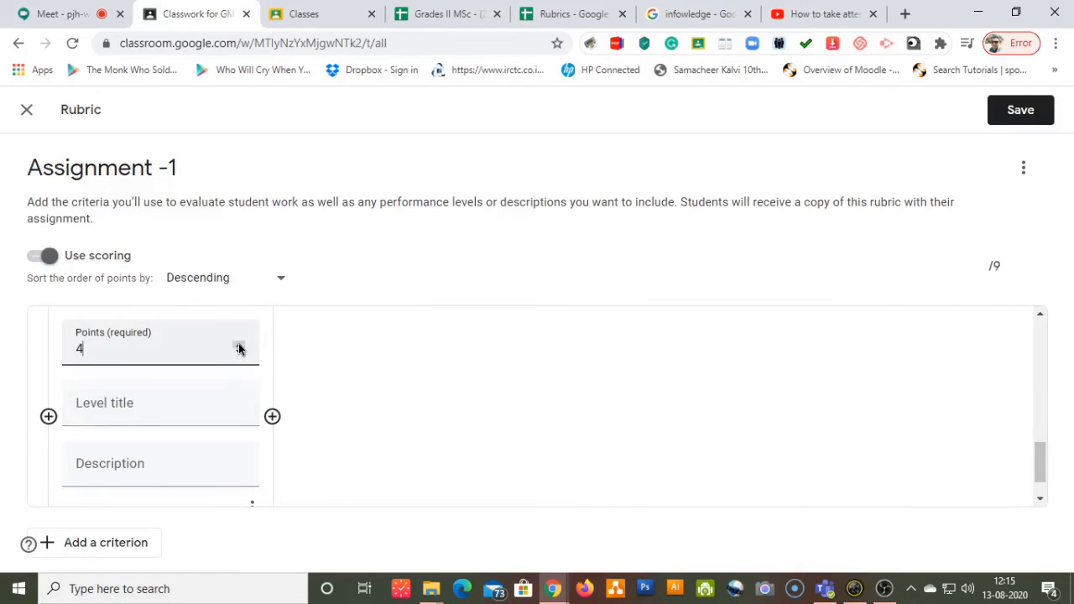
pyautogui.click(150, 417)
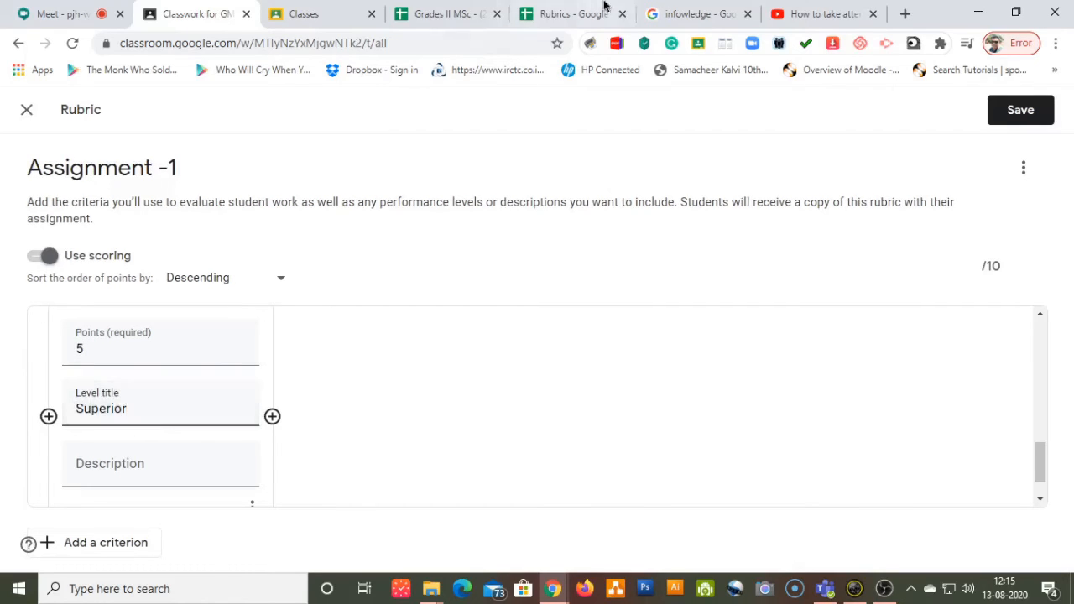
# Fill the new Superior level's description with the text copied from cell B3 of the Rubrics spreadsheet.
pyautogui.click(579, 15)
pyautogui.click(225, 328)
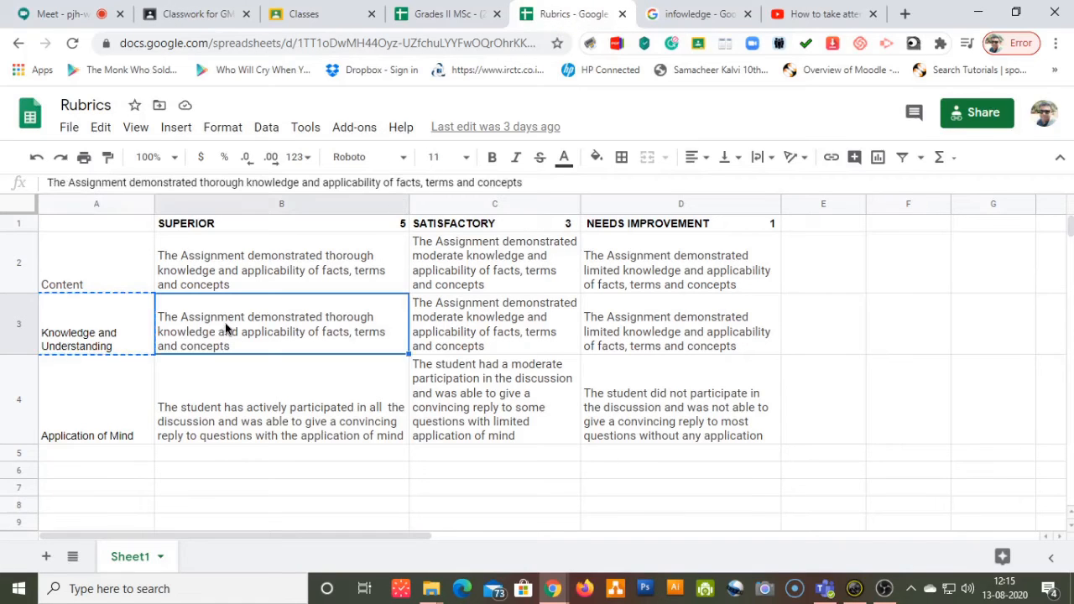
pyautogui.hotkey('ctrl', 'c')
pyautogui.click(193, 15)
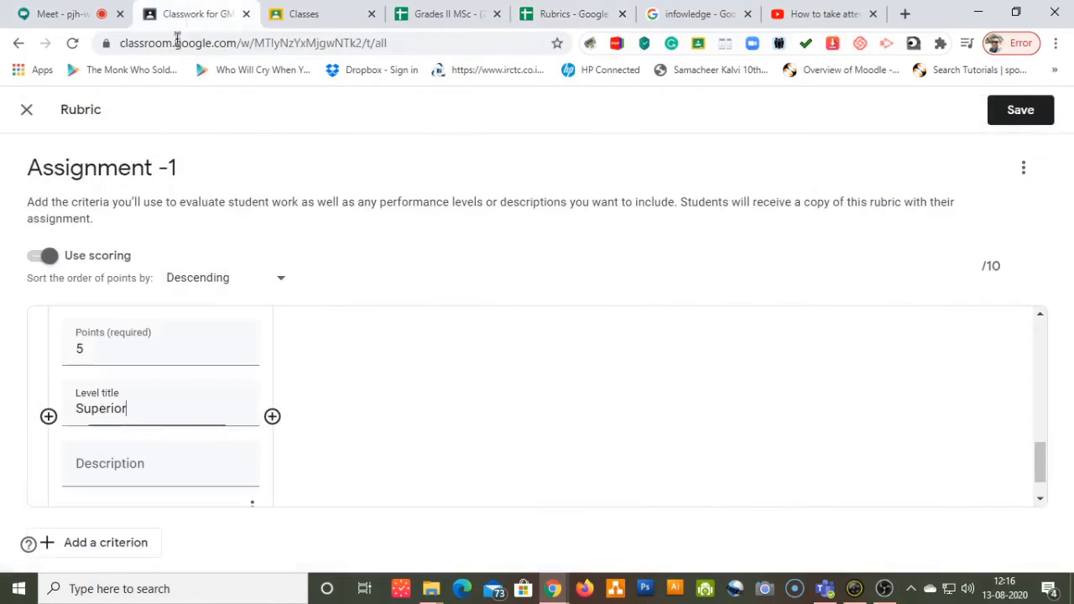
pyautogui.click(137, 466)
pyautogui.hotkey('ctrl', 'v')
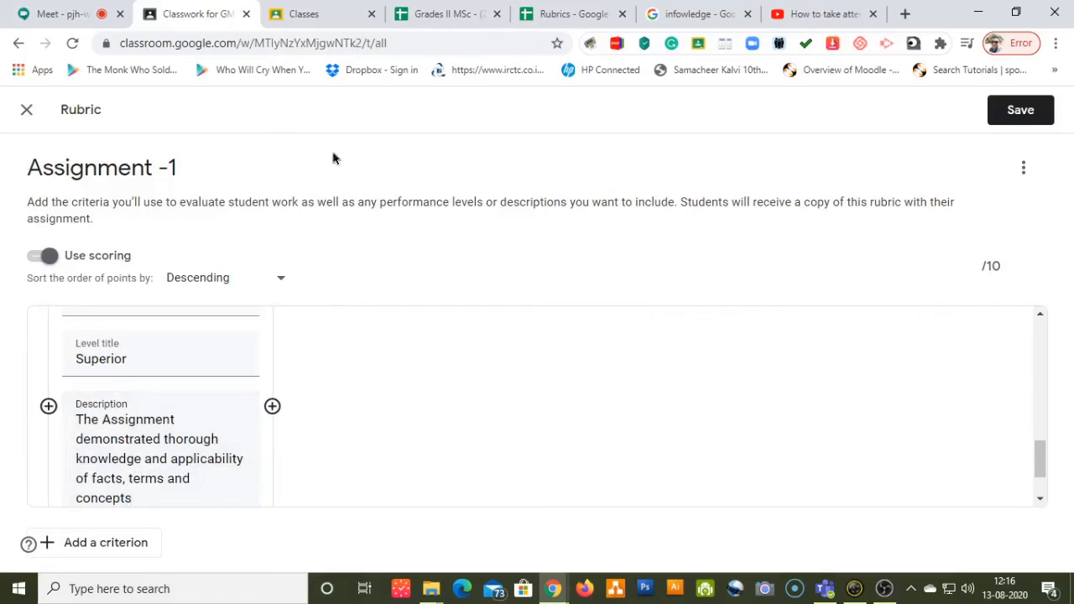
# Add a 3-point level titled Moderate after Superior, with its description copied from cell C3 of the Rubrics spreadsheet.
pyautogui.click(272, 406)
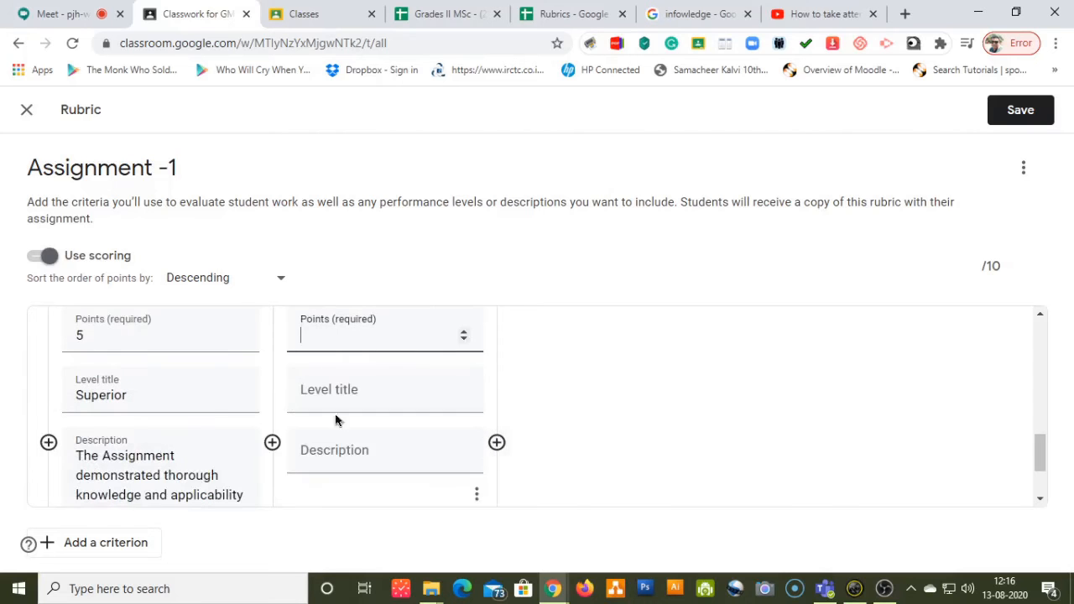
pyautogui.click(464, 333)
pyautogui.click(576, 14)
pyautogui.click(454, 326)
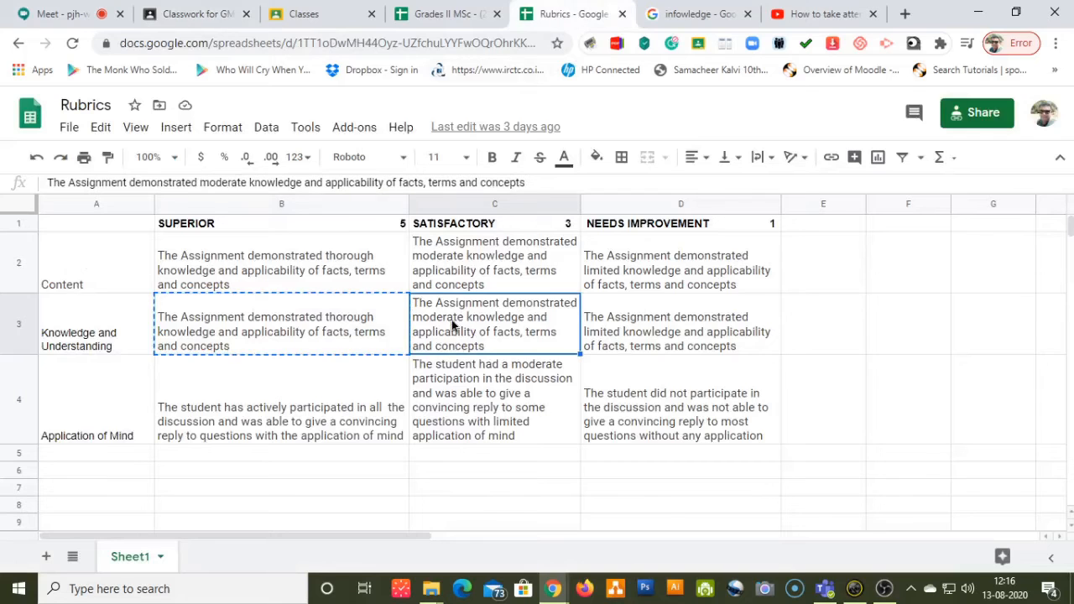
pyautogui.hotkey('ctrl', 'c')
pyautogui.click(201, 14)
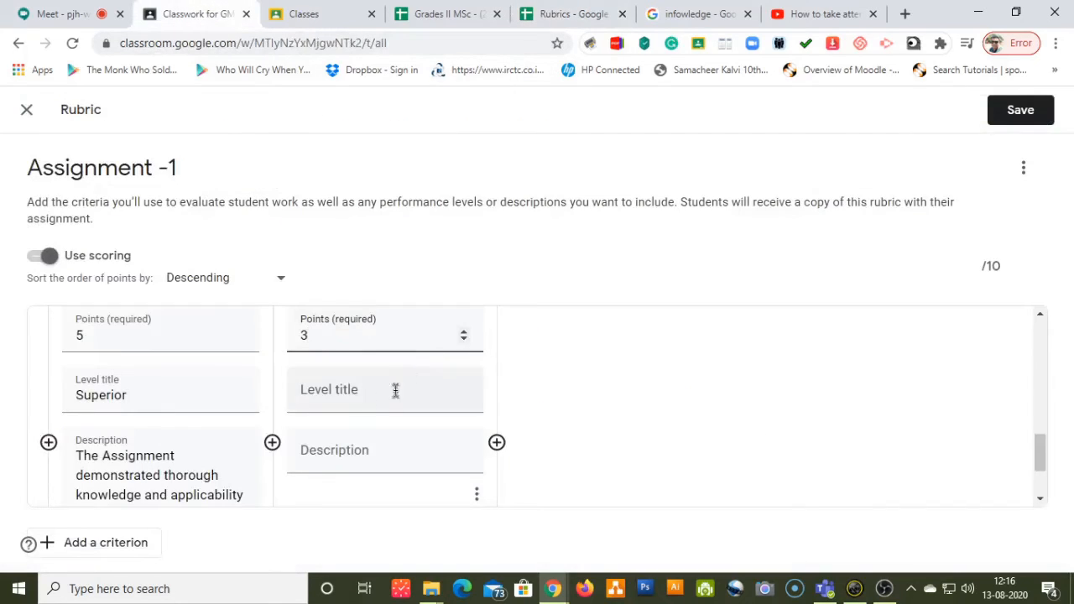
pyautogui.click(338, 454)
pyautogui.hotkey('ctrl', 'v')
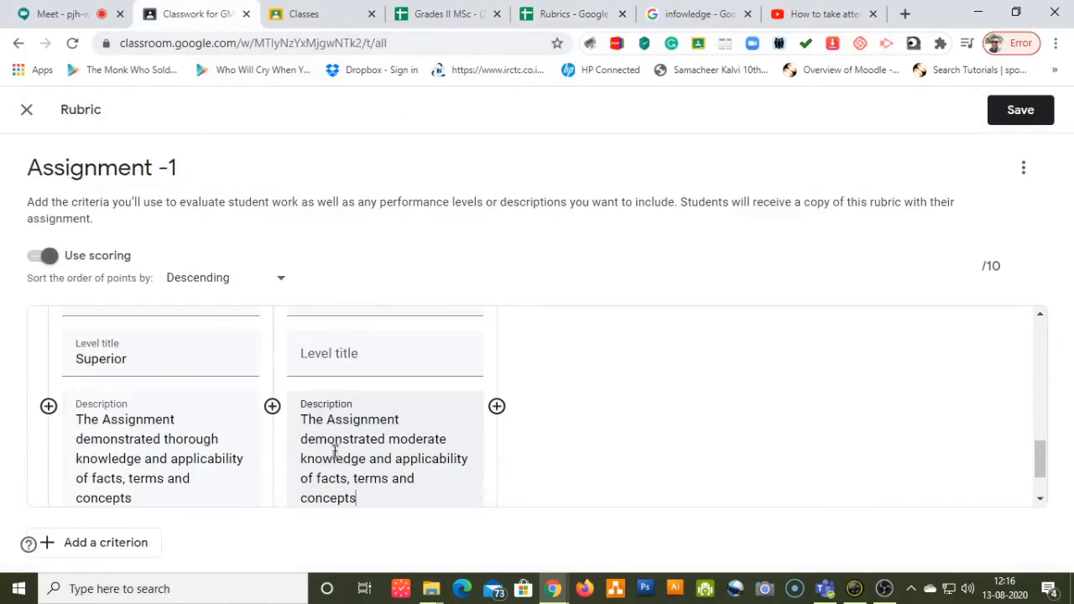
pyautogui.click(338, 347)
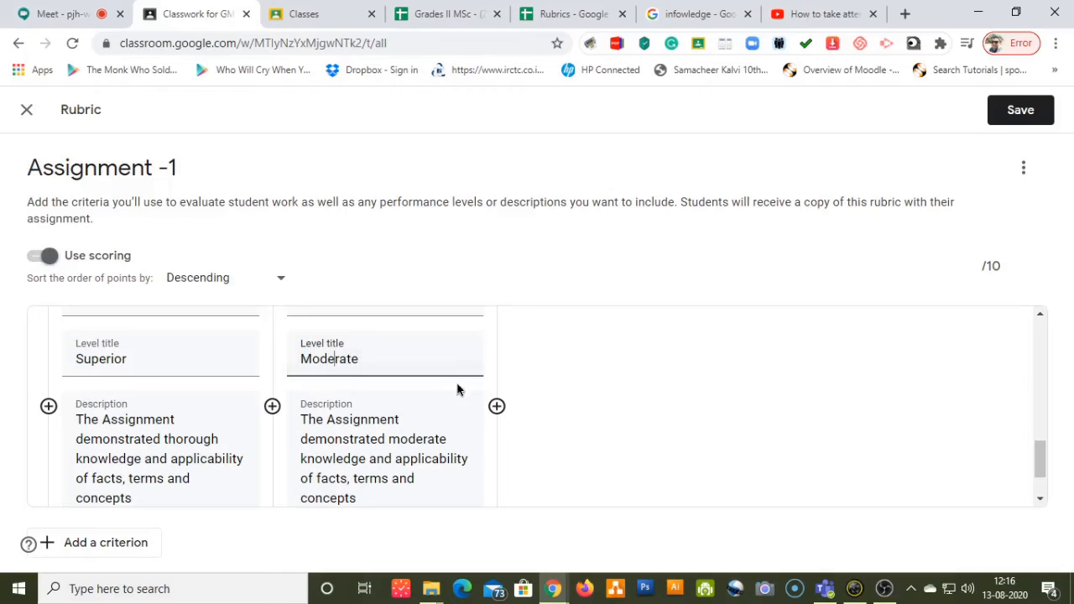
# Add a 1-point level titled Needs improvement after Moderate, with its description copied from cell D3 of the Rubrics spreadsheet.
pyautogui.click(496, 406)
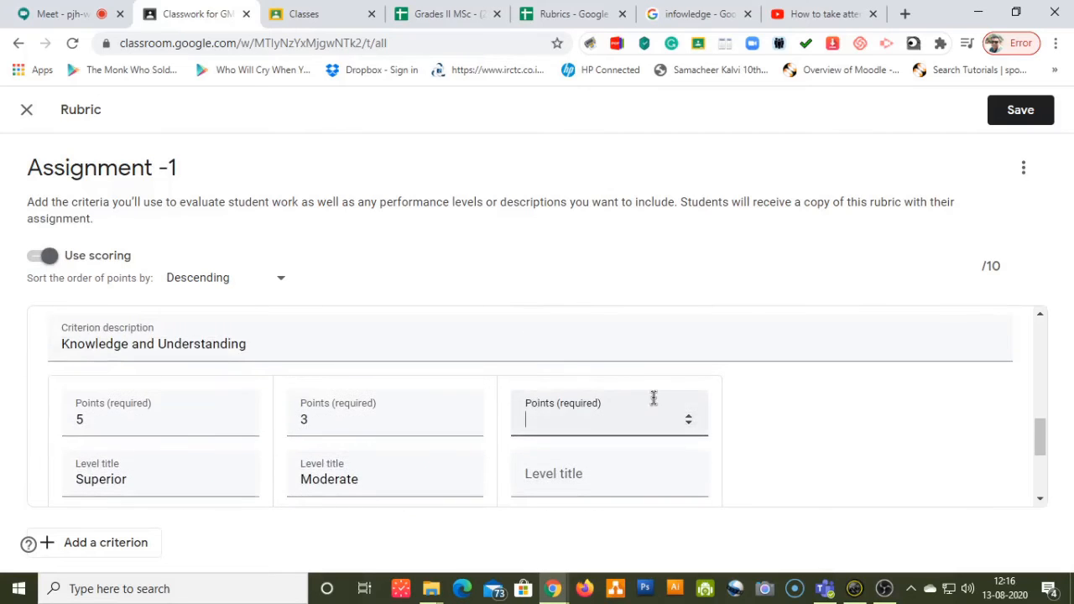
pyautogui.click(689, 416)
pyautogui.click(690, 421)
pyautogui.click(689, 416)
pyautogui.click(557, 16)
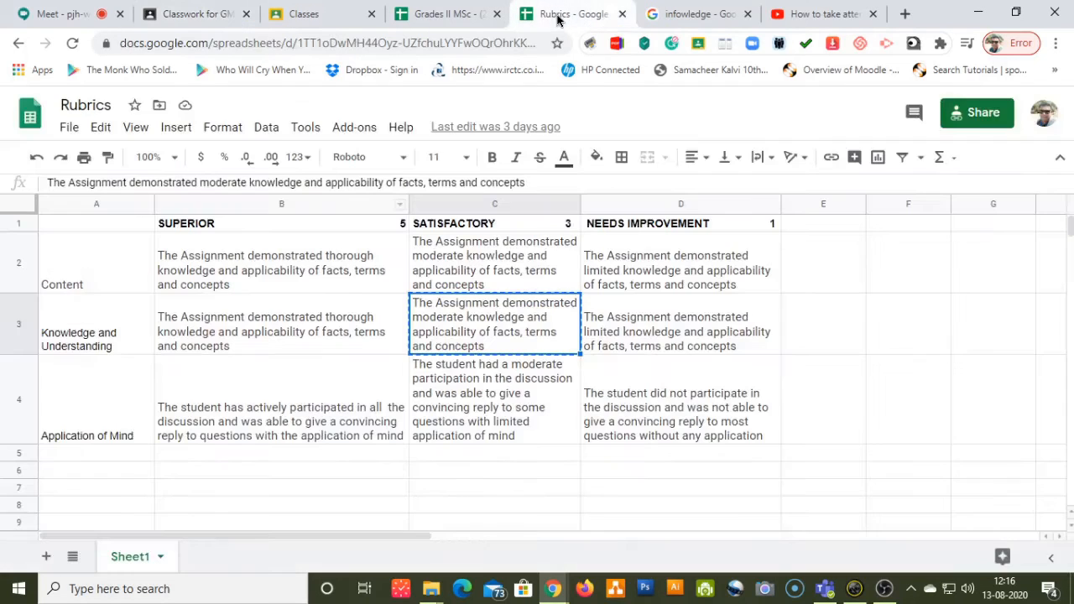
pyautogui.click(615, 329)
pyautogui.hotkey('ctrl', 'c')
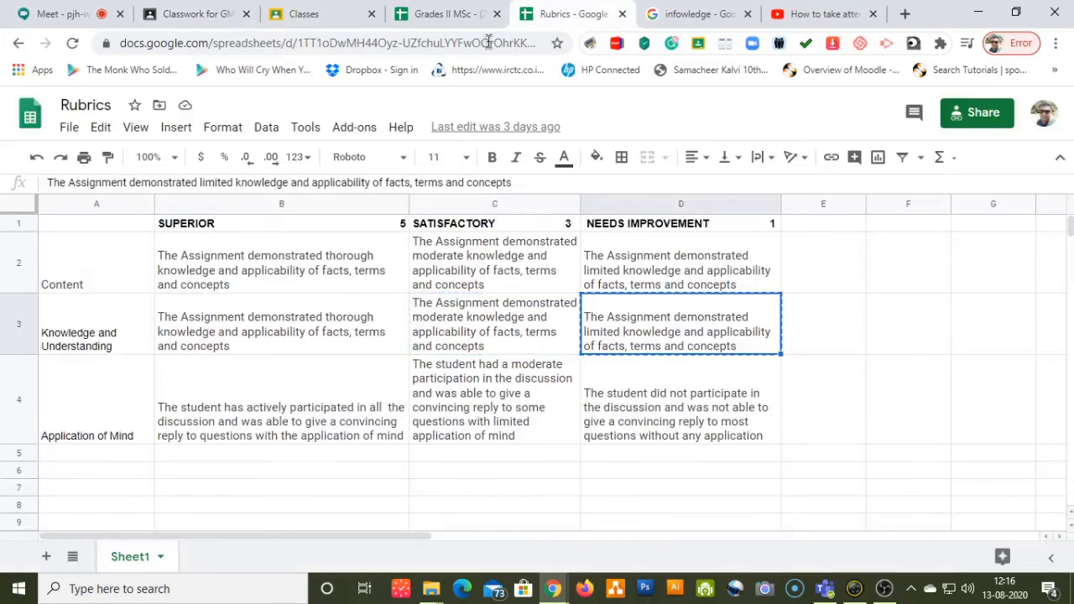
pyautogui.click(201, 15)
pyautogui.click(580, 471)
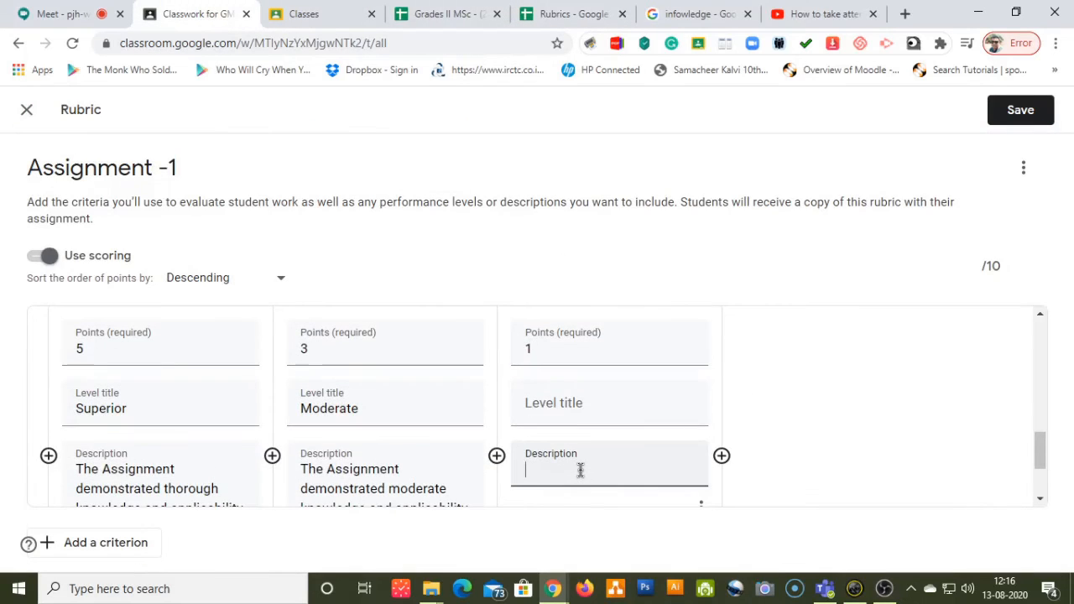
pyautogui.hotkey('ctrl', 'v')
pyautogui.click(567, 361)
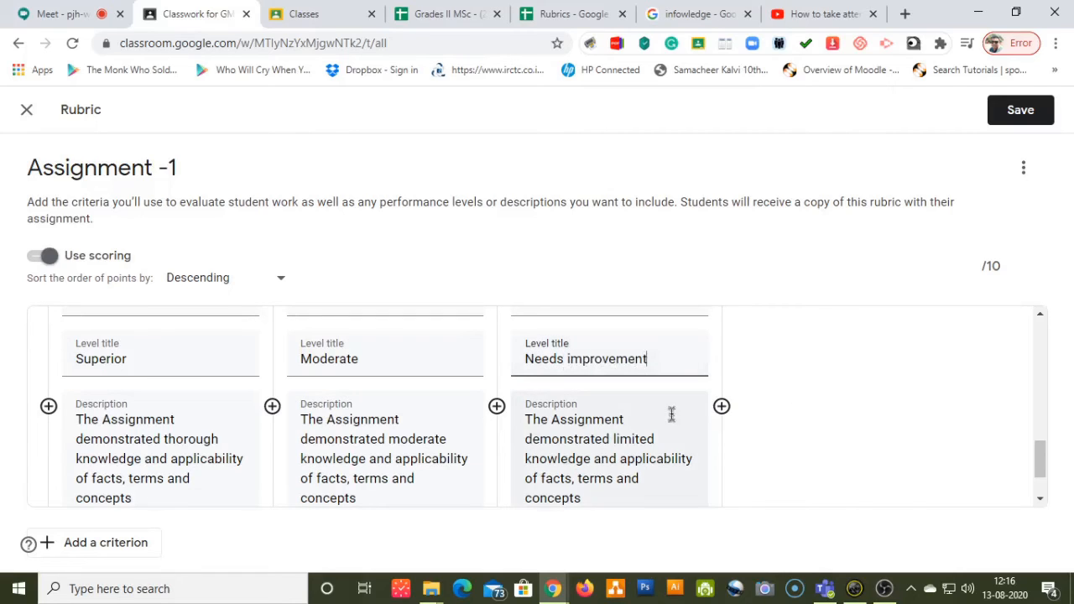
# Review the Knowledge and Understanding criterion's levels and the rubric's total points.
pyautogui.scroll(1, 259, 408)
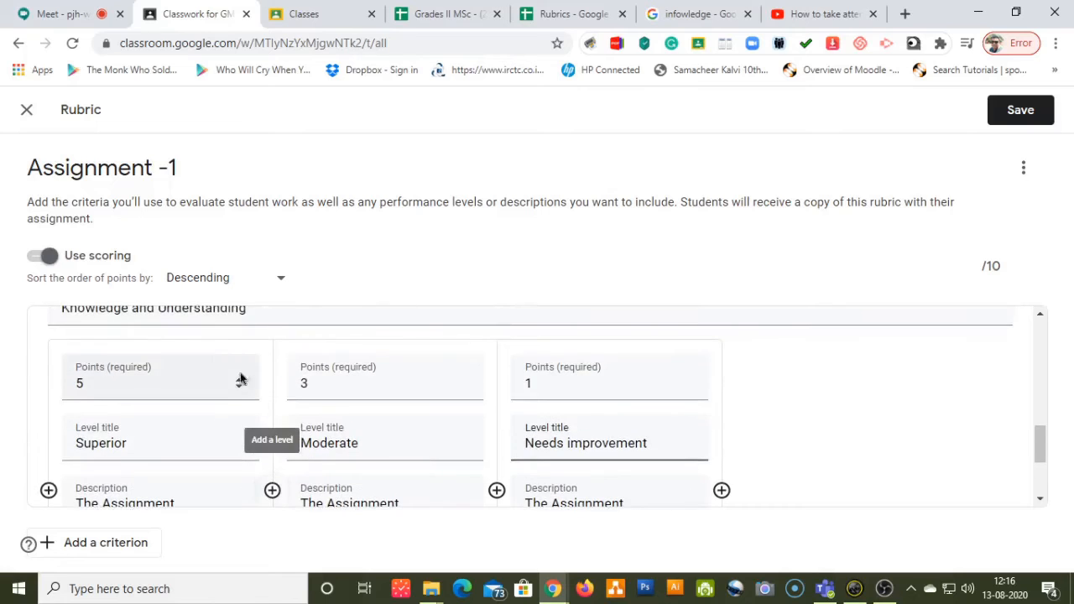
pyautogui.scroll(-3, 240, 377)
pyautogui.scroll(1, 226, 374)
pyautogui.scroll(-2, 156, 420)
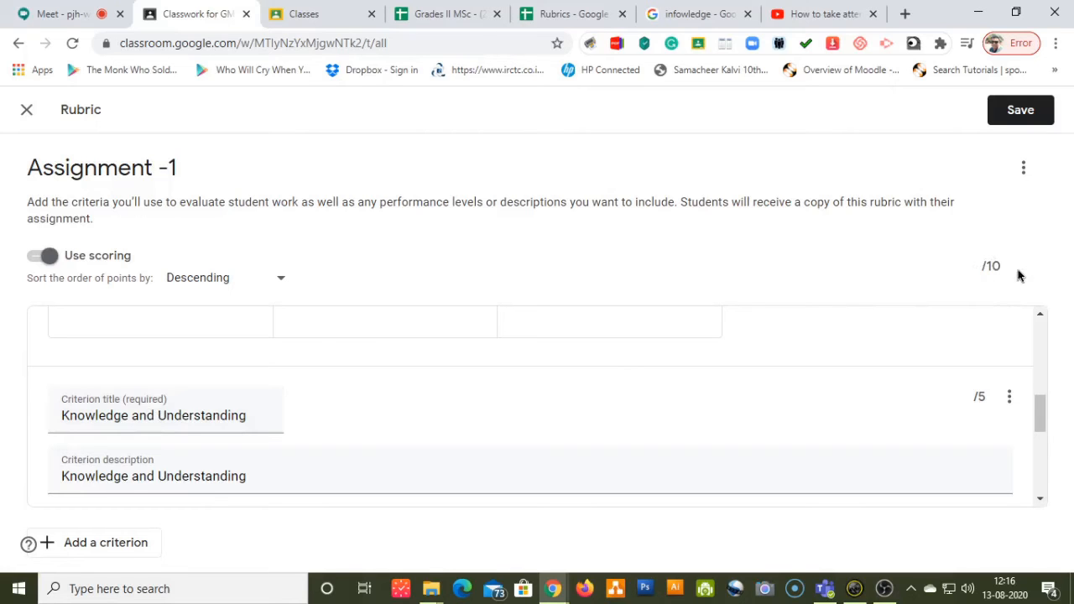
# Add a third rubric criterion titled Application of Mind, using the text of cell A4 in the Rubrics spreadsheet for its title and description.
pyautogui.scroll(-4, 128, 398)
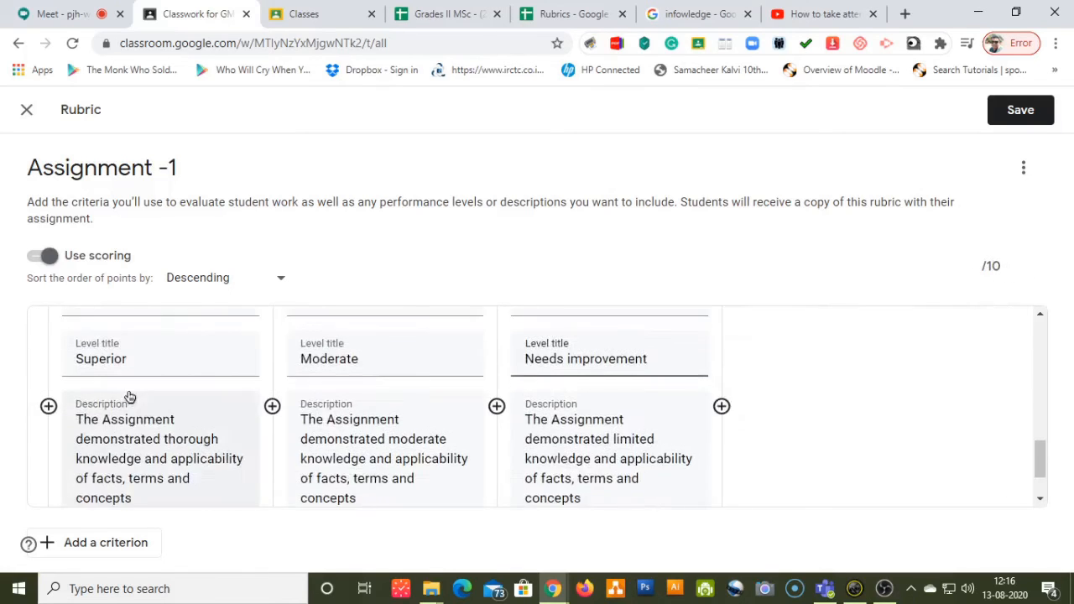
pyautogui.click(107, 543)
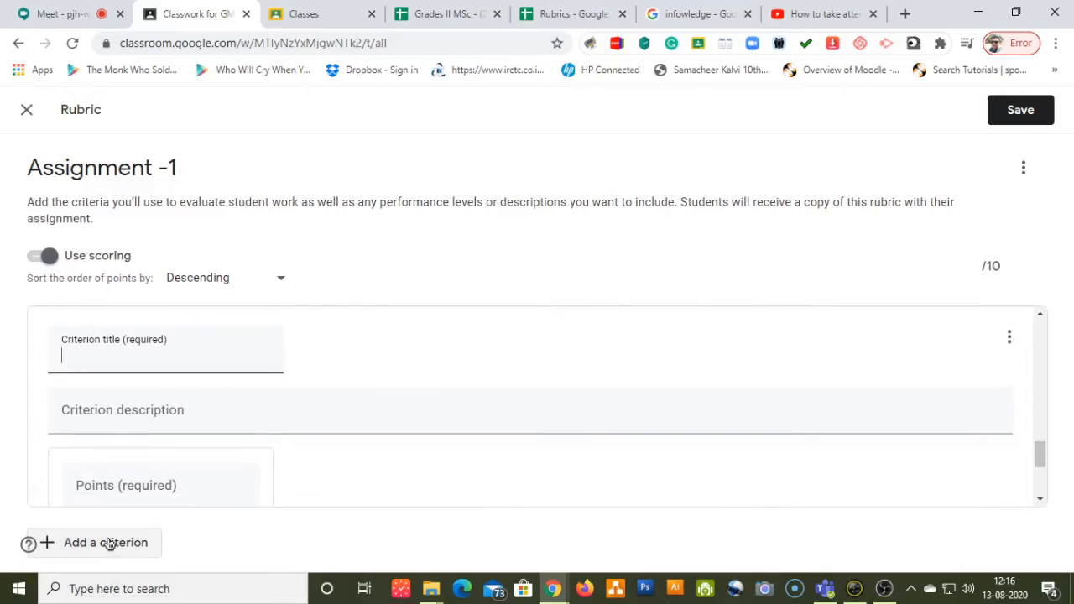
pyautogui.click(588, 15)
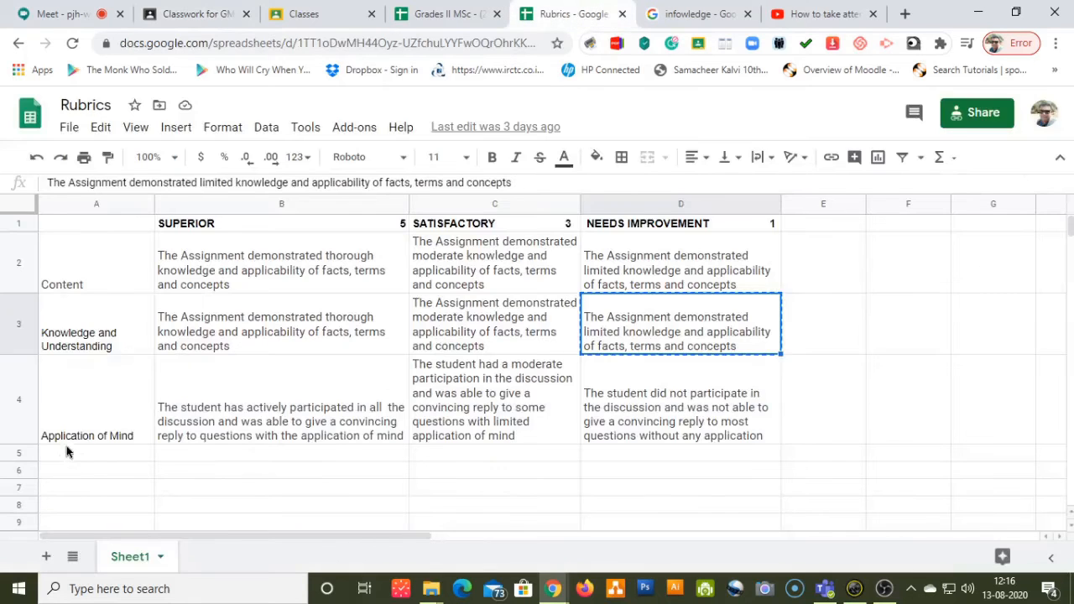
pyautogui.click(82, 427)
pyautogui.hotkey('ctrl', 'c')
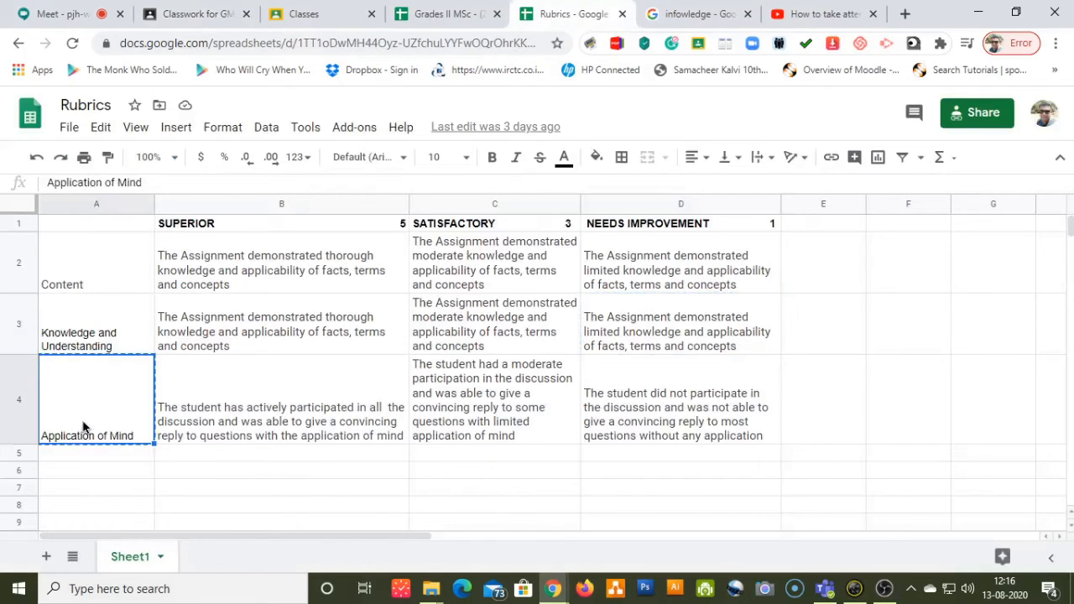
pyautogui.click(185, 15)
pyautogui.hotkey('ctrl', 'v')
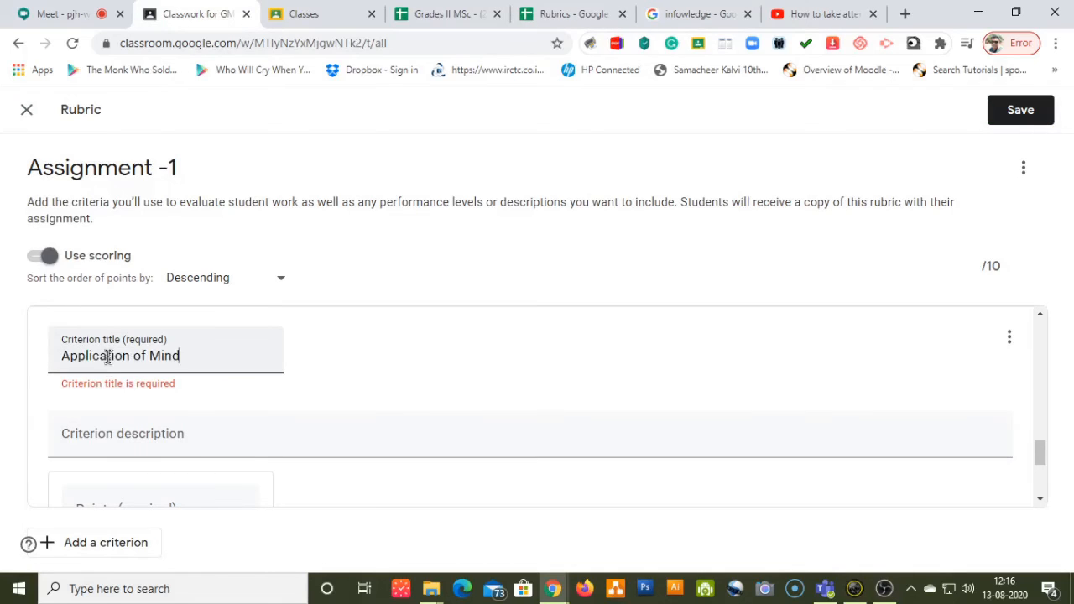
pyautogui.click(100, 424)
pyautogui.hotkey('ctrl', 'v')
# Set the points of the Application of Mind criterion's first level to 5.
pyautogui.scroll(-3, 118, 424)
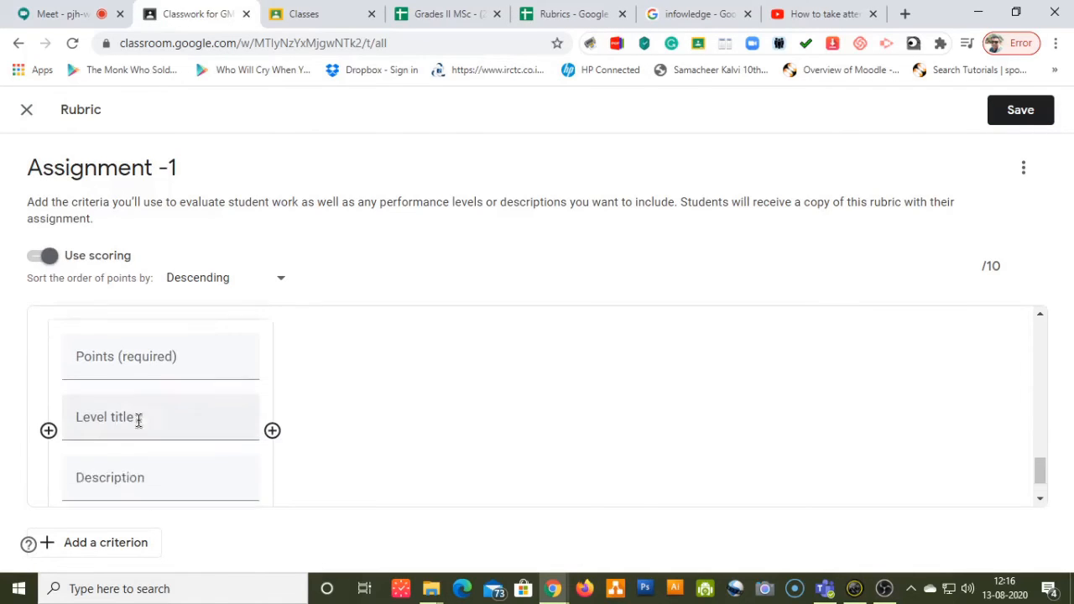
pyautogui.click(240, 344)
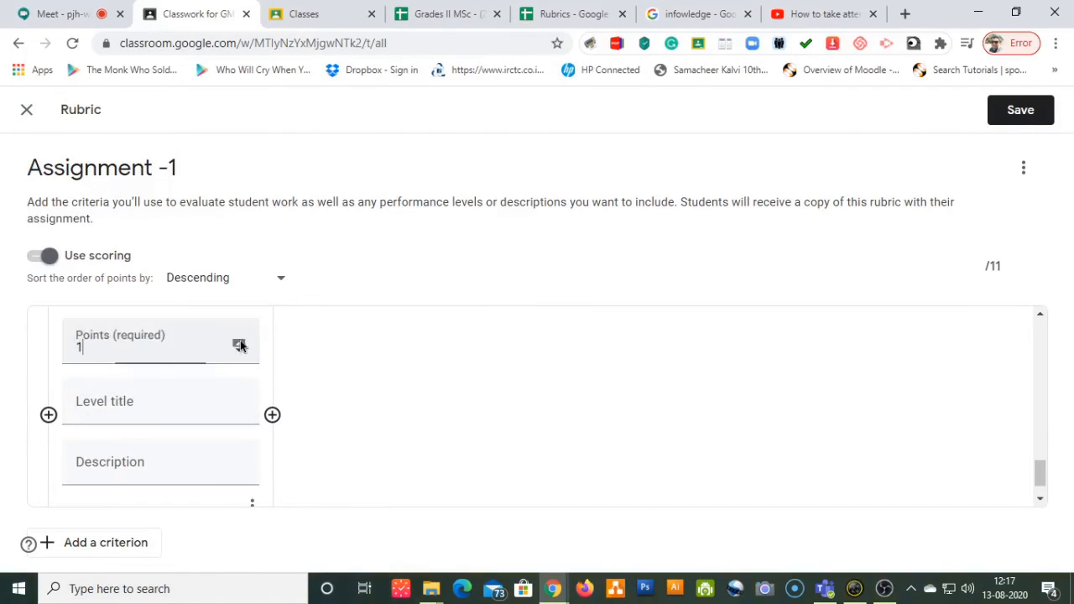
pyautogui.click(240, 344)
pyautogui.click(240, 344)
pyautogui.click(240, 344)
pyautogui.click(240, 344)
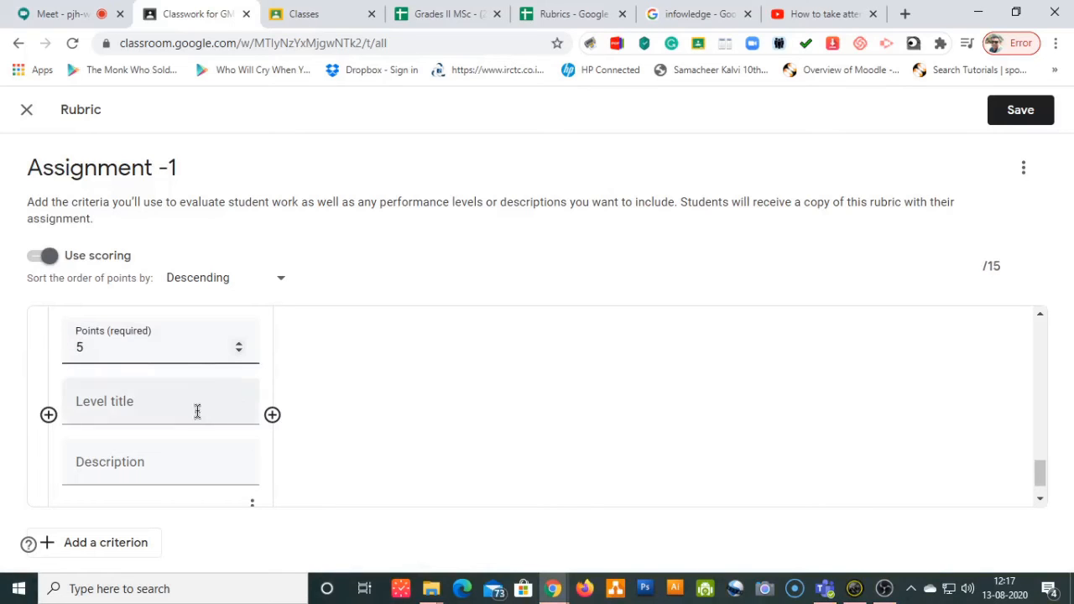
# Fill the 5-point level's description with the text copied from cell B4 of the Rubrics spreadsheet and title the level Superior.
pyautogui.click(611, 13)
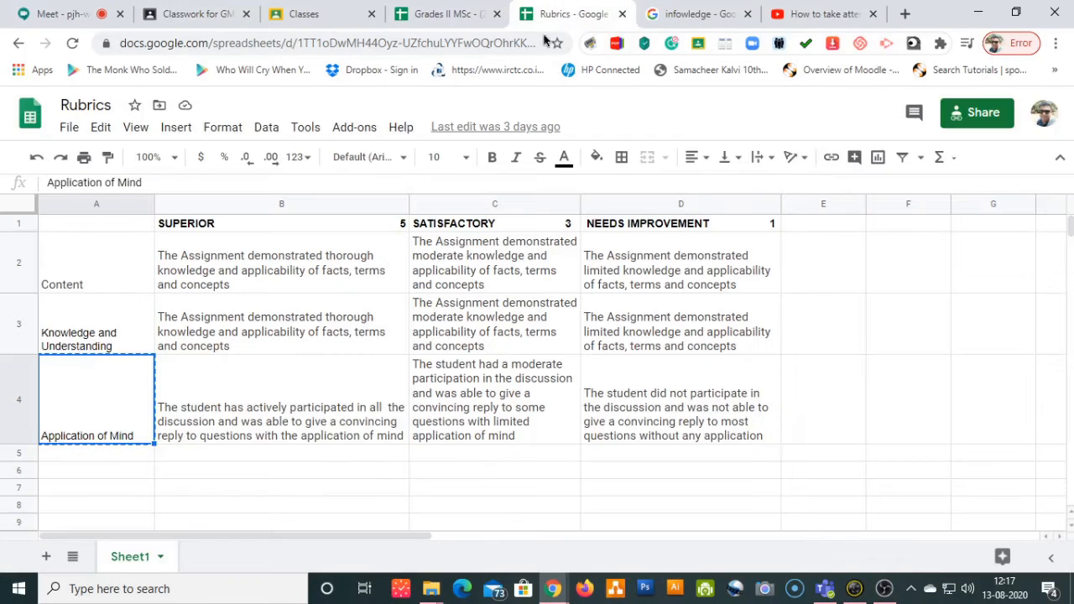
pyautogui.click(252, 428)
pyautogui.hotkey('ctrl', 'c')
pyautogui.click(189, 14)
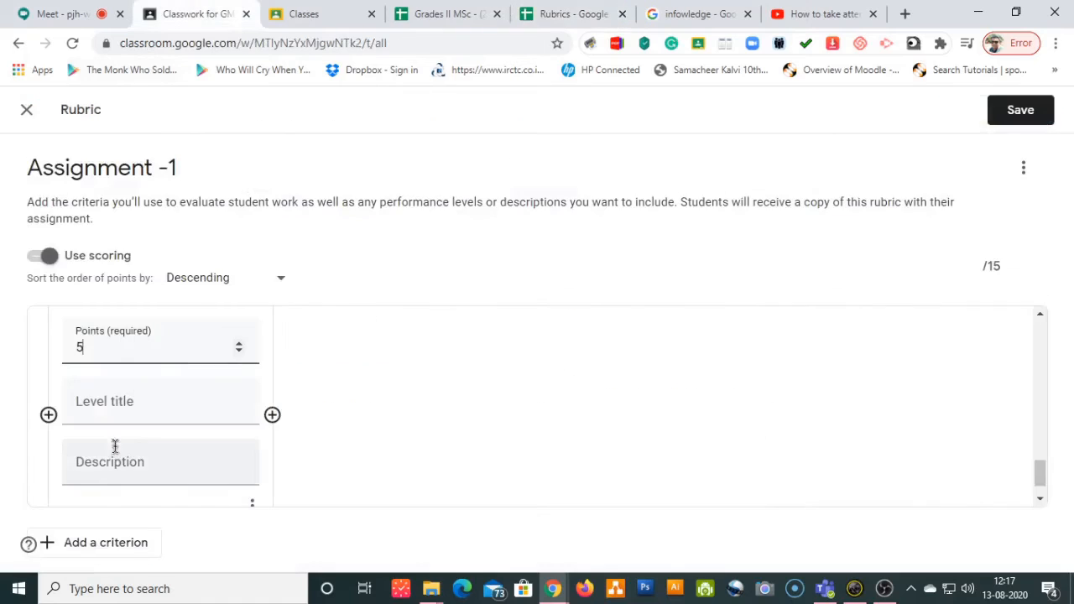
pyautogui.click(105, 462)
pyautogui.hotkey('ctrl', 'v')
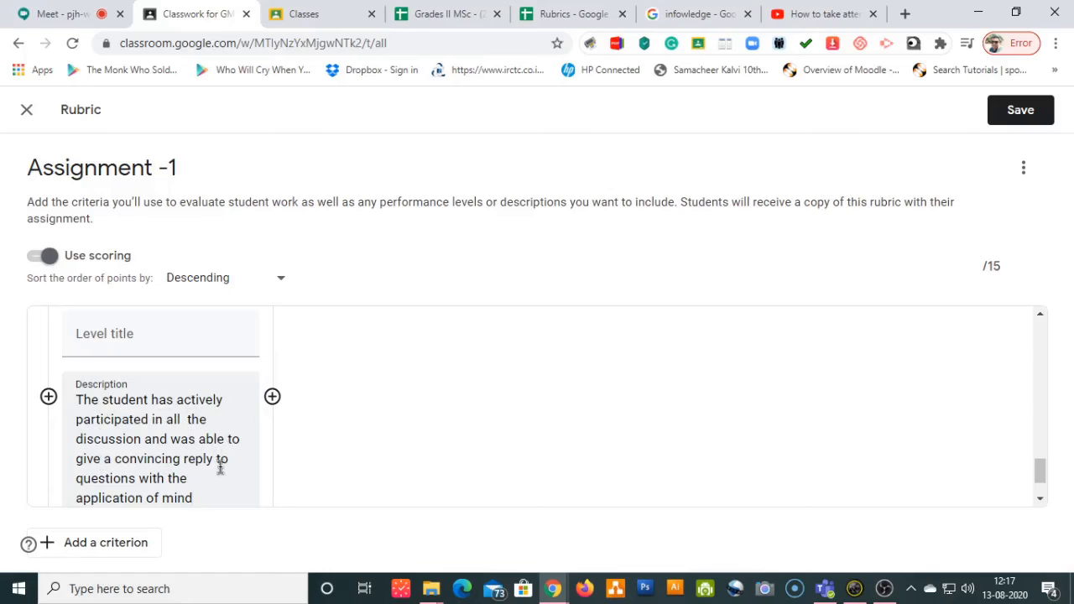
pyautogui.scroll(3, 228, 468)
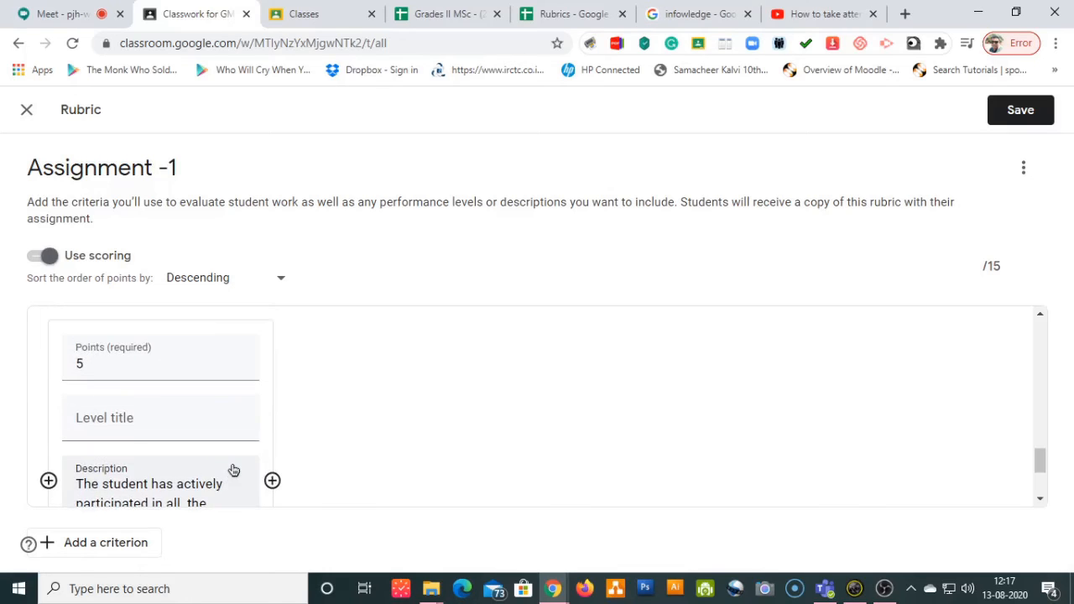
pyautogui.scroll(-2, 199, 419)
pyautogui.scroll(-1, 199, 419)
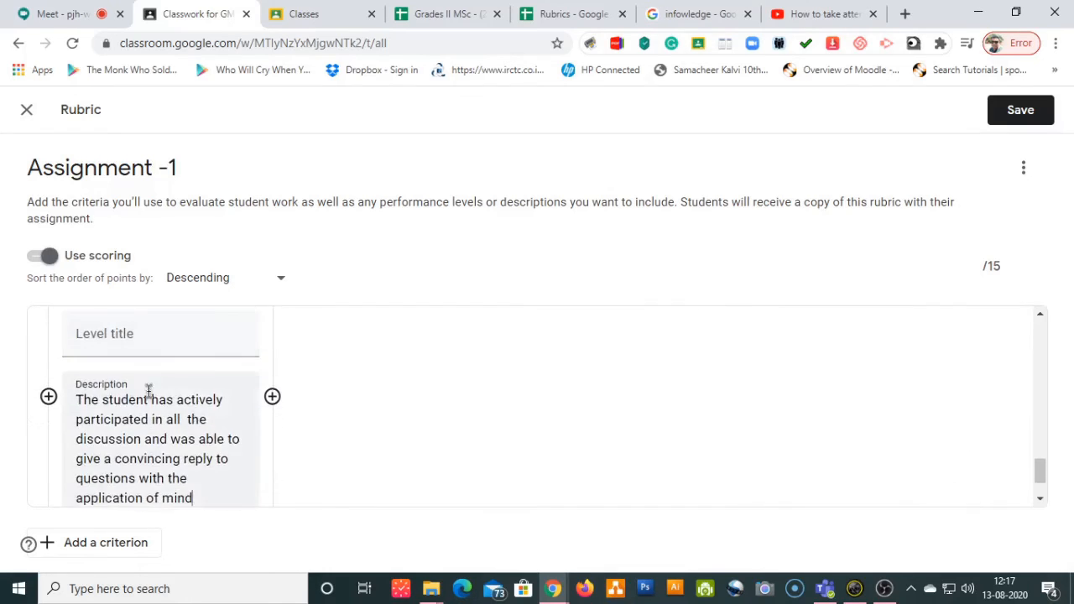
pyautogui.click(121, 335)
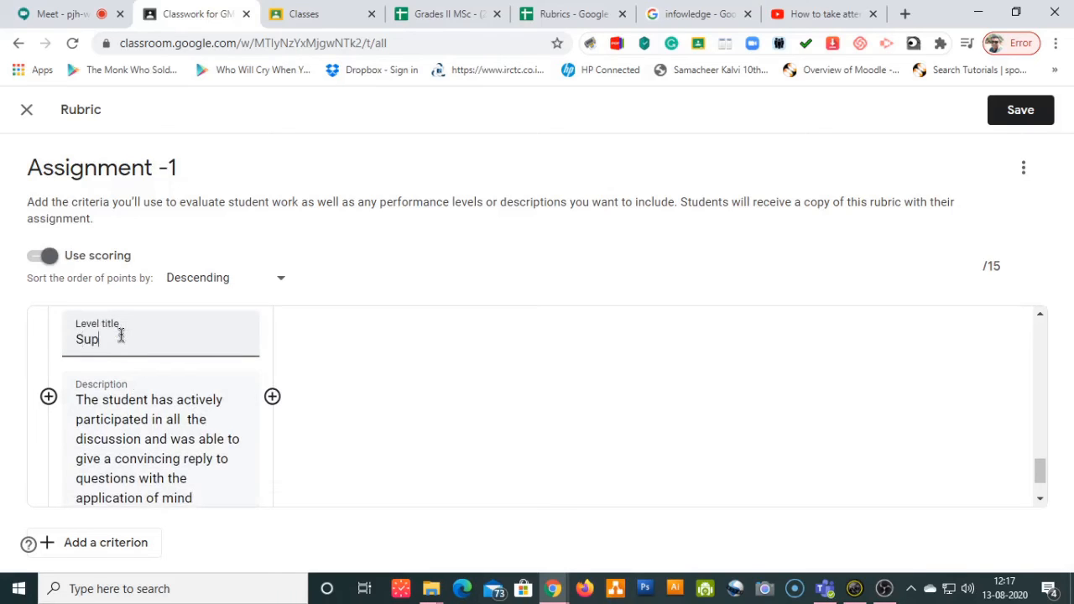
# Add a 3-point level titled Moderate after Superior in the Application of Mind criterion.
pyautogui.click(272, 396)
pyautogui.click(466, 353)
pyautogui.click(466, 348)
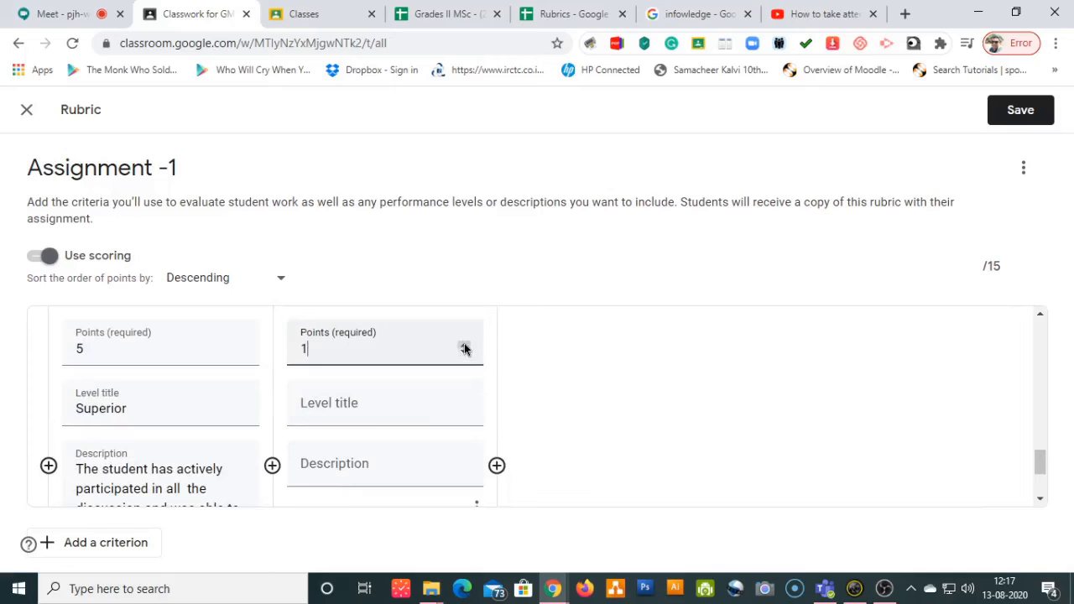
pyautogui.click(364, 403)
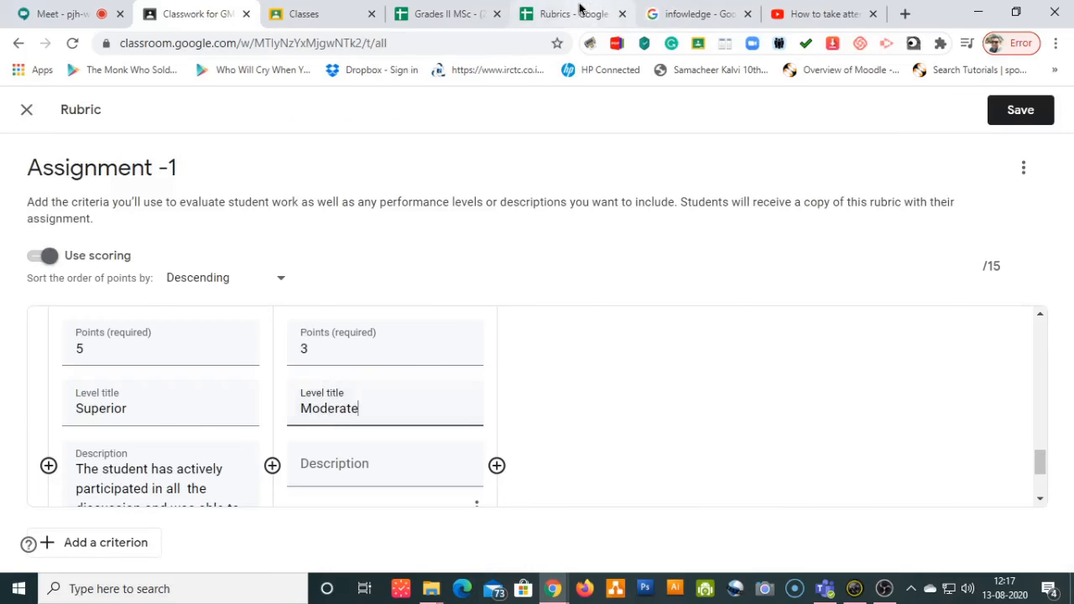
# Fill the Moderate level's description with the text copied from cell C4 of the Rubrics spreadsheet.
pyautogui.click(578, 13)
pyautogui.click(467, 384)
pyautogui.hotkey('ctrl', 'c')
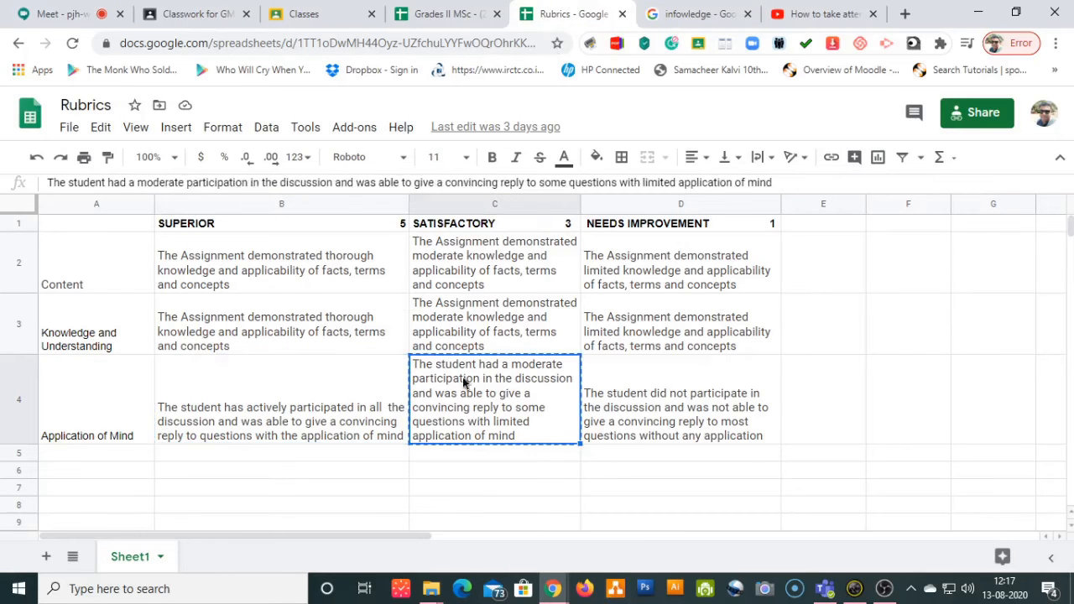
pyautogui.click(216, 15)
pyautogui.click(343, 468)
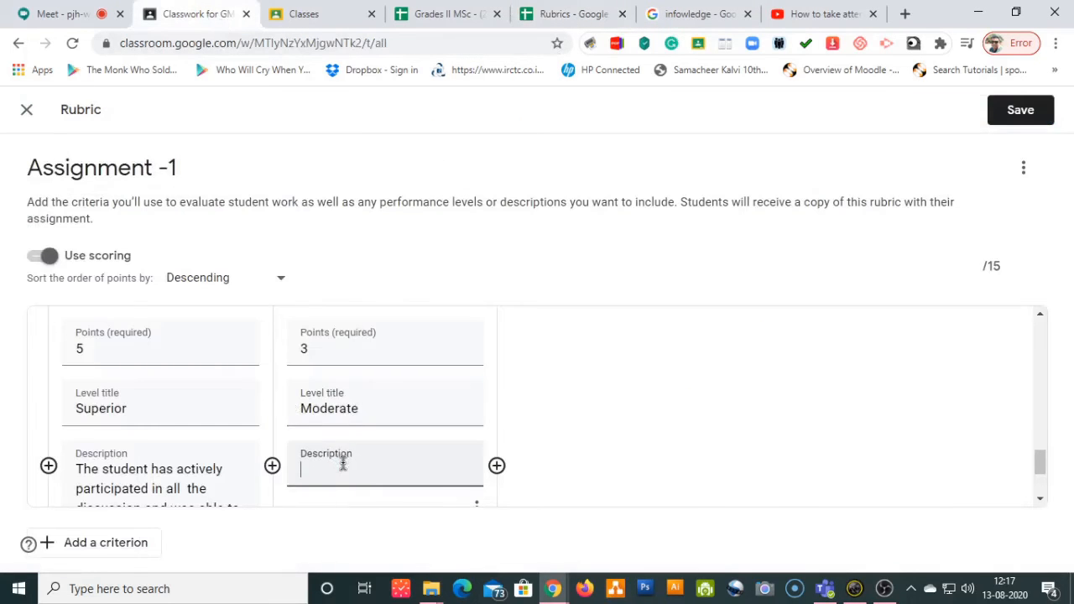
pyautogui.hotkey('ctrl', 'v')
pyautogui.scroll(1, 382, 411)
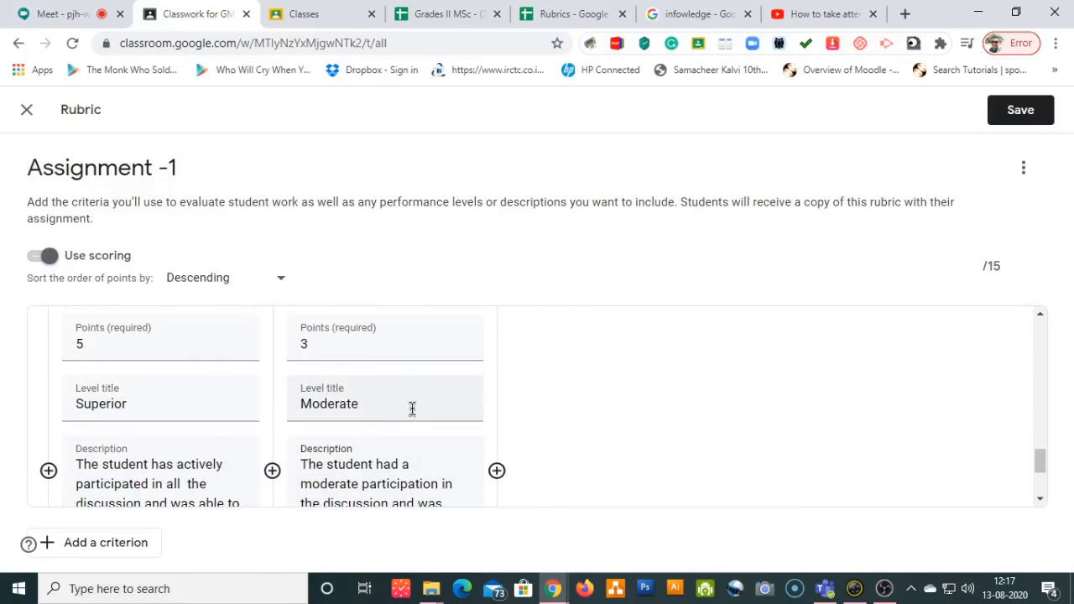
# Add a 1-point level titled Needs improvement after Moderate, with its description copied from cell D4 of the Rubrics spreadsheet.
pyautogui.click(497, 471)
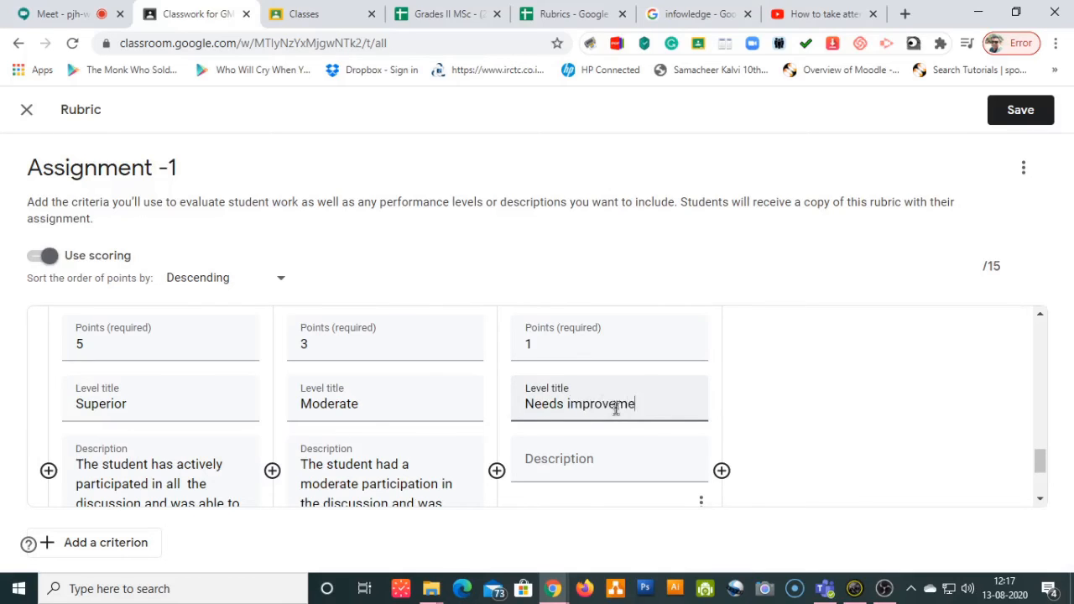
pyautogui.click(541, 18)
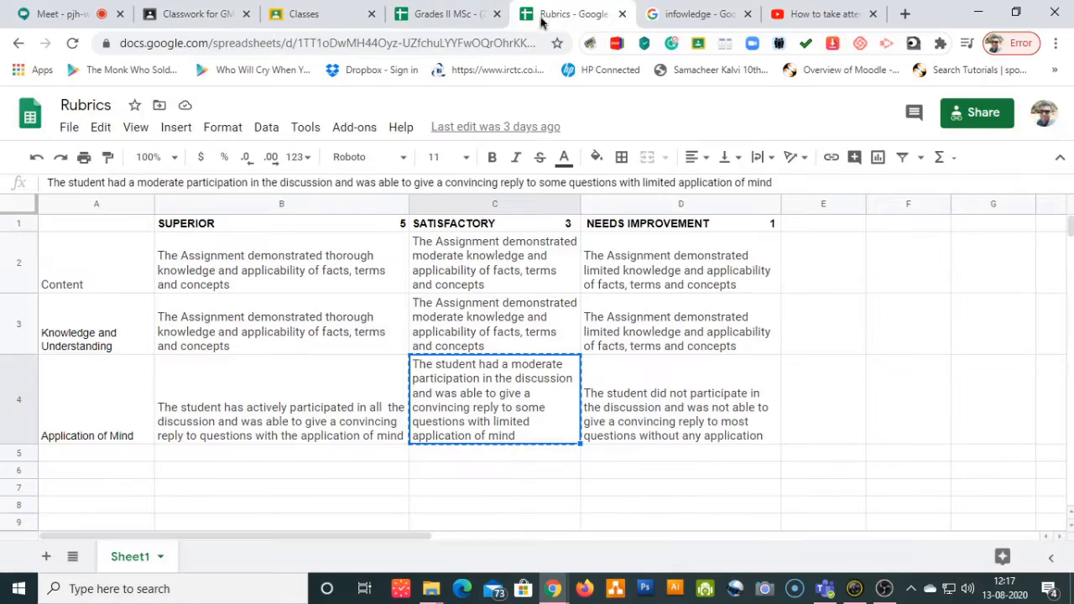
pyautogui.click(664, 374)
pyautogui.hotkey('ctrl', 'c')
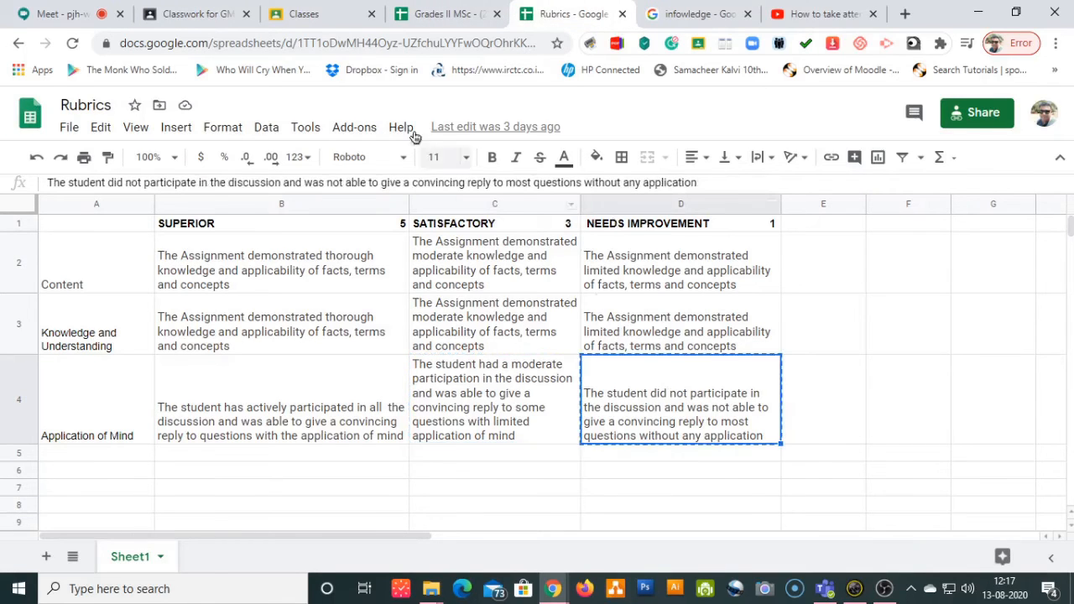
pyautogui.click(192, 14)
pyautogui.click(603, 467)
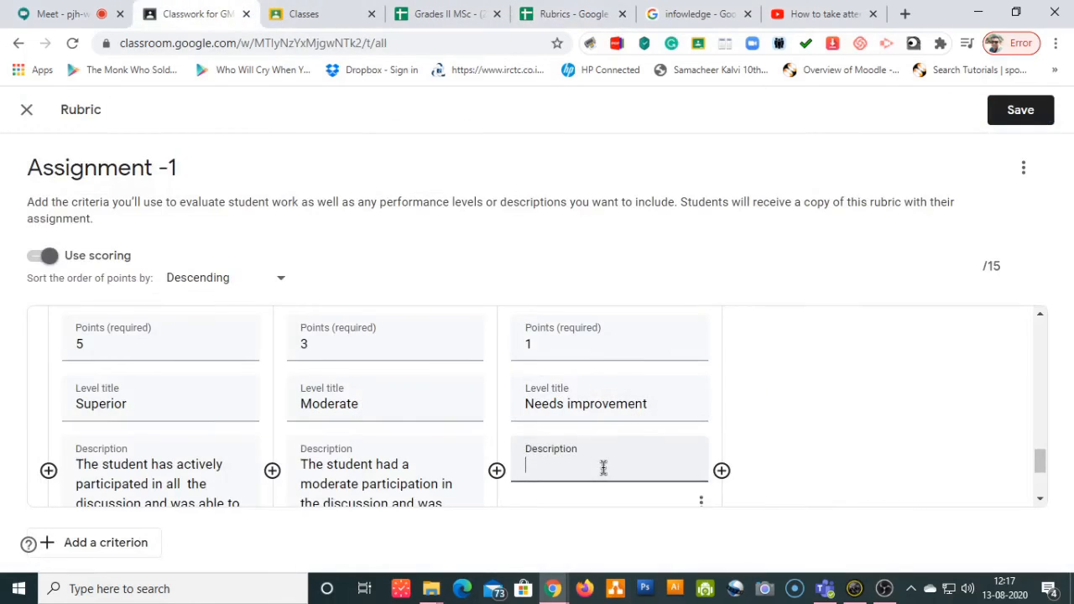
pyautogui.hotkey('ctrl', 'v')
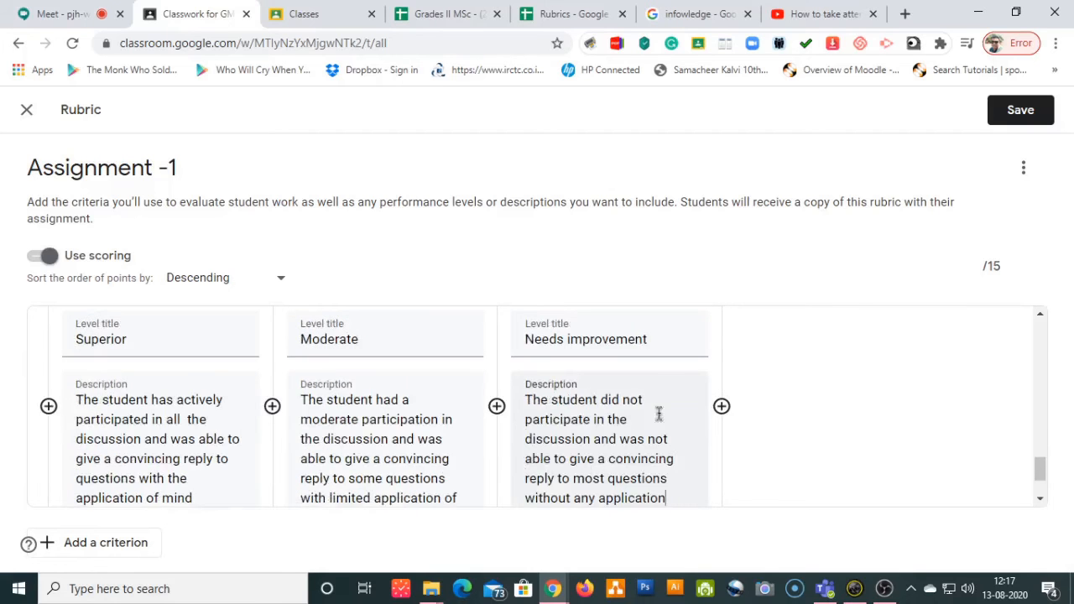
# Review the rubric's total points and its criteria from the last back to Content, and save the rubric to the assignment.
pyautogui.scroll(-1, 750, 398)
pyautogui.scroll(3, 874, 402)
pyautogui.scroll(2, 874, 402)
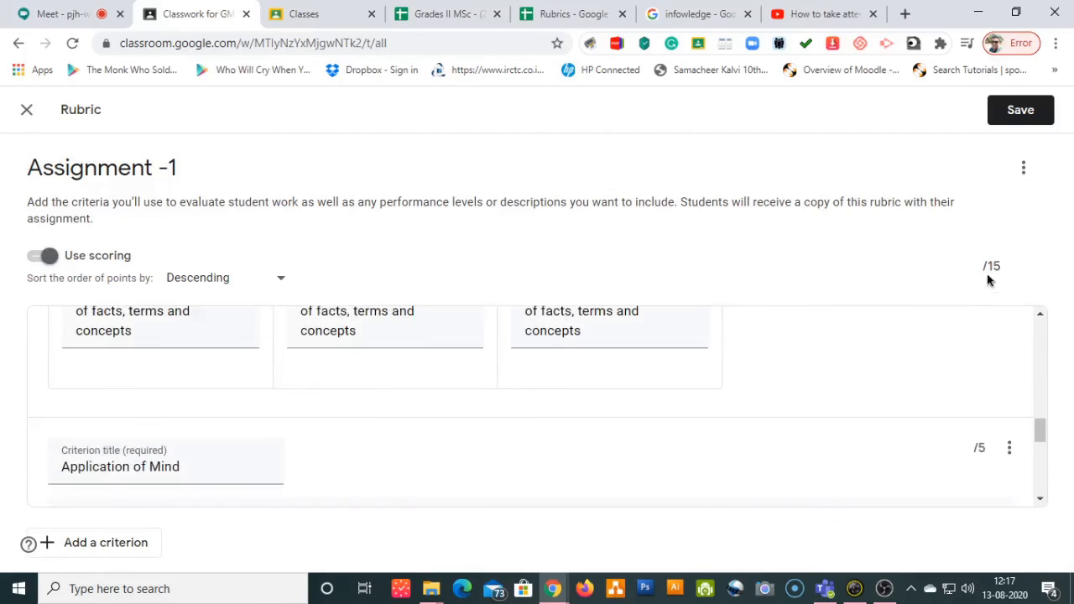
pyautogui.moveTo(992, 267); pyautogui.dragTo(1006, 268)
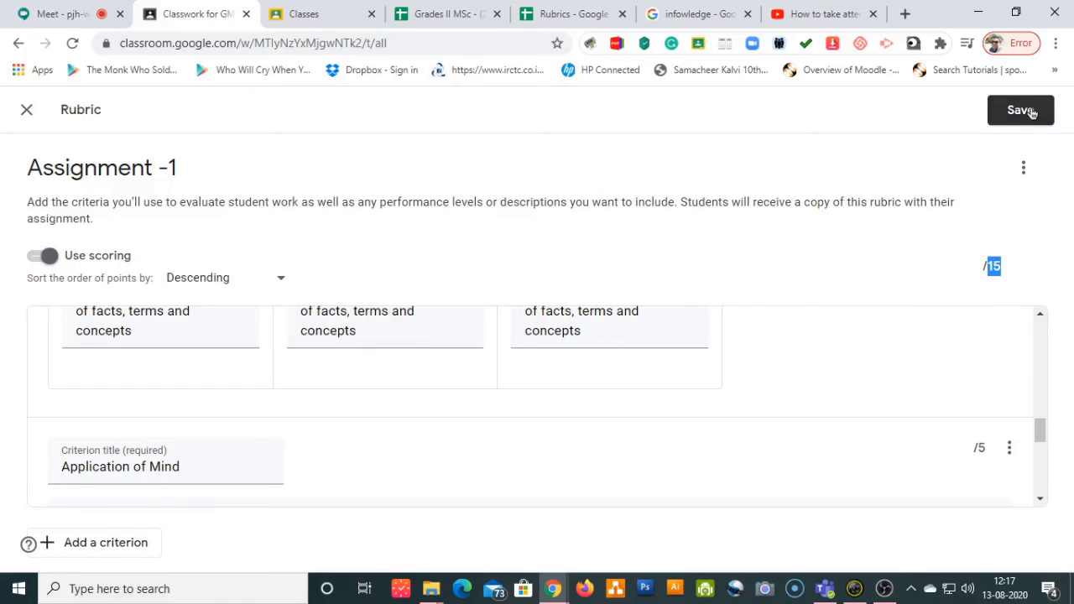
pyautogui.scroll(3, 479, 350)
pyautogui.scroll(3, 336, 420)
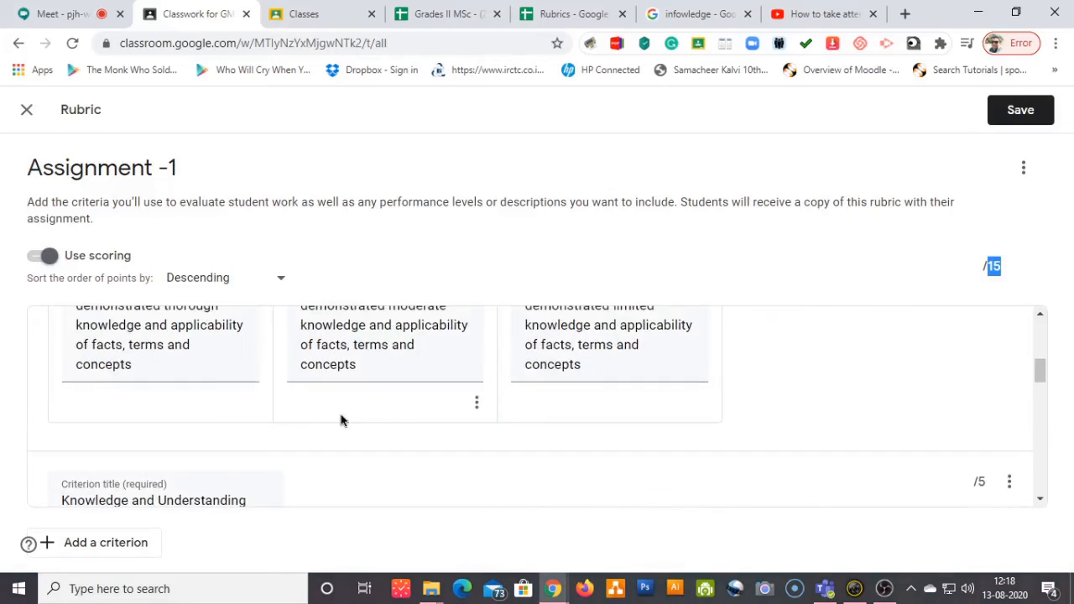
pyautogui.scroll(4, 462, 336)
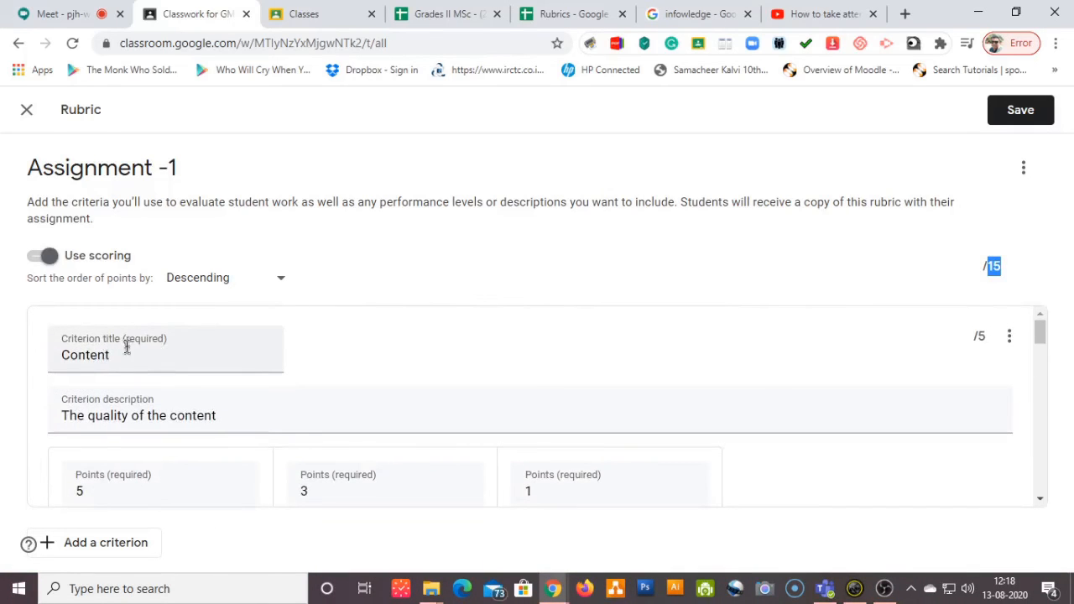
pyautogui.scroll(-2, 156, 353)
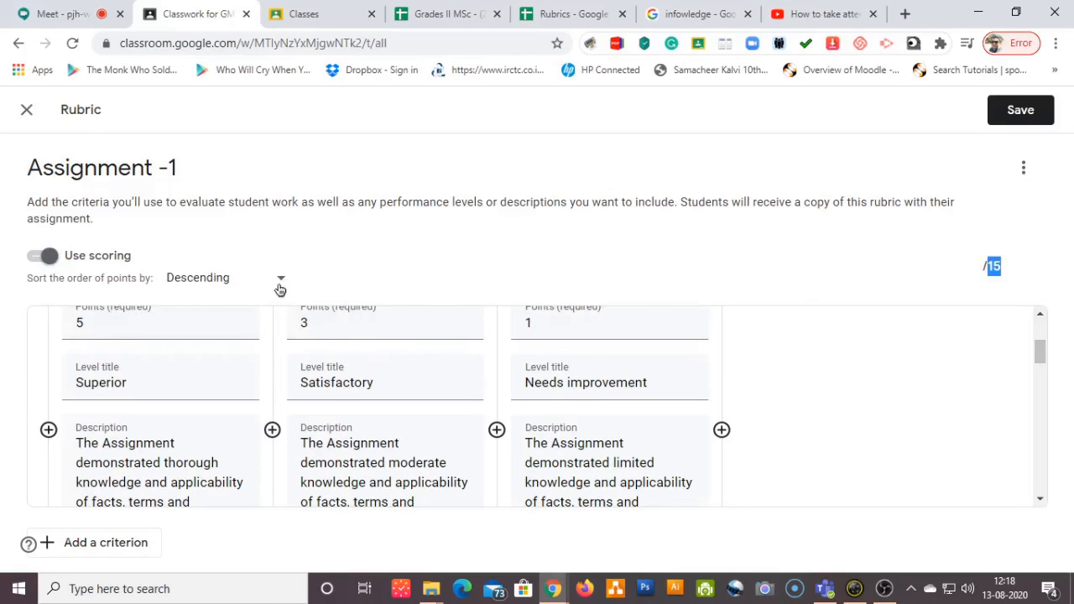
pyautogui.scroll(-1, 195, 403)
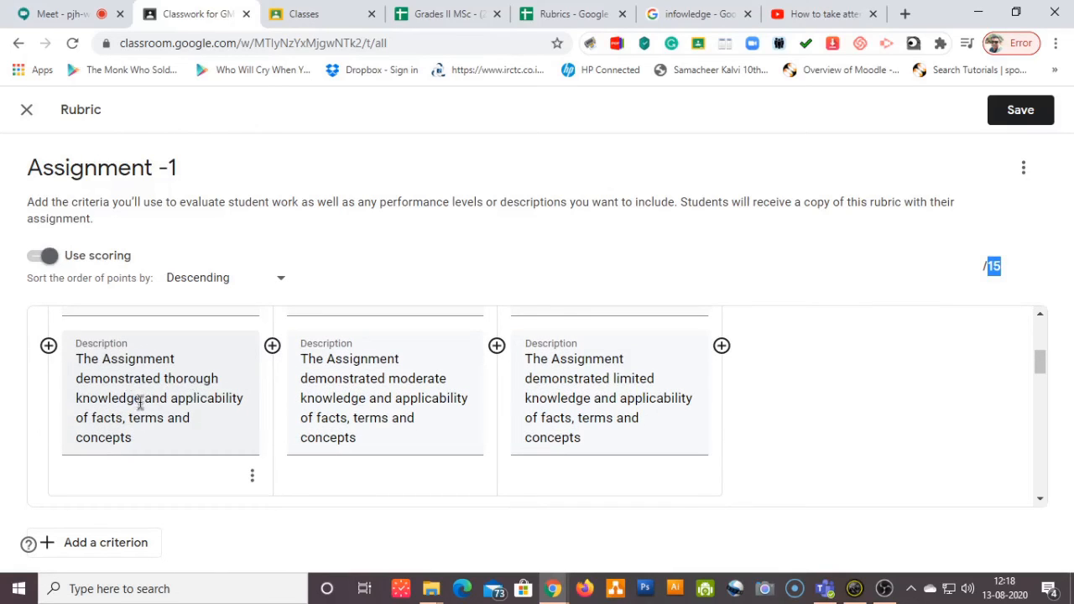
pyautogui.click(1031, 111)
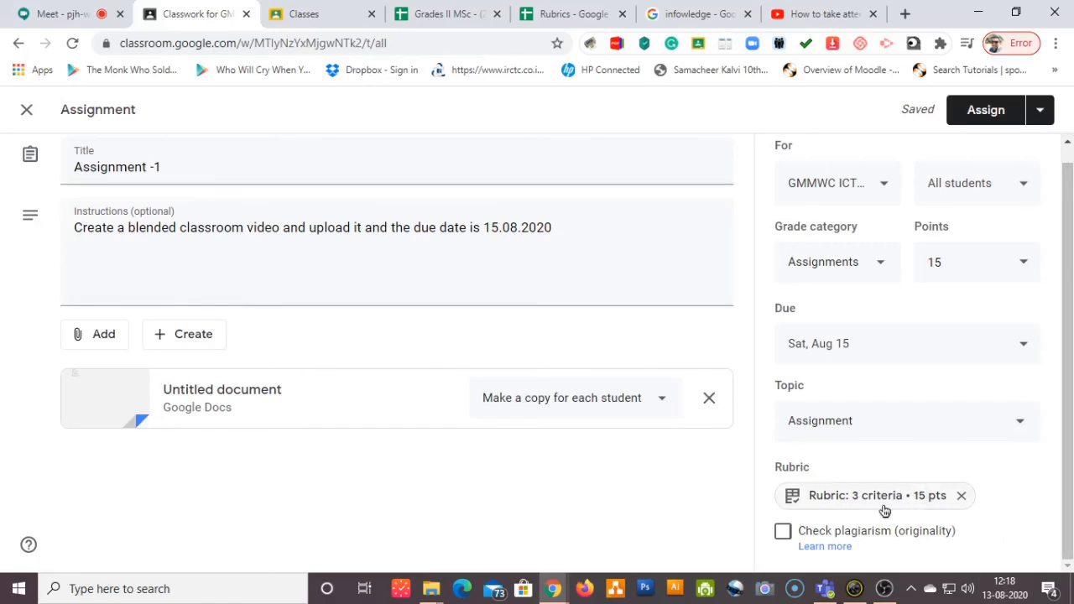
# Enable the plagiarism (originality) check for Assignment -1 and turn it back off.
pyautogui.click(782, 531)
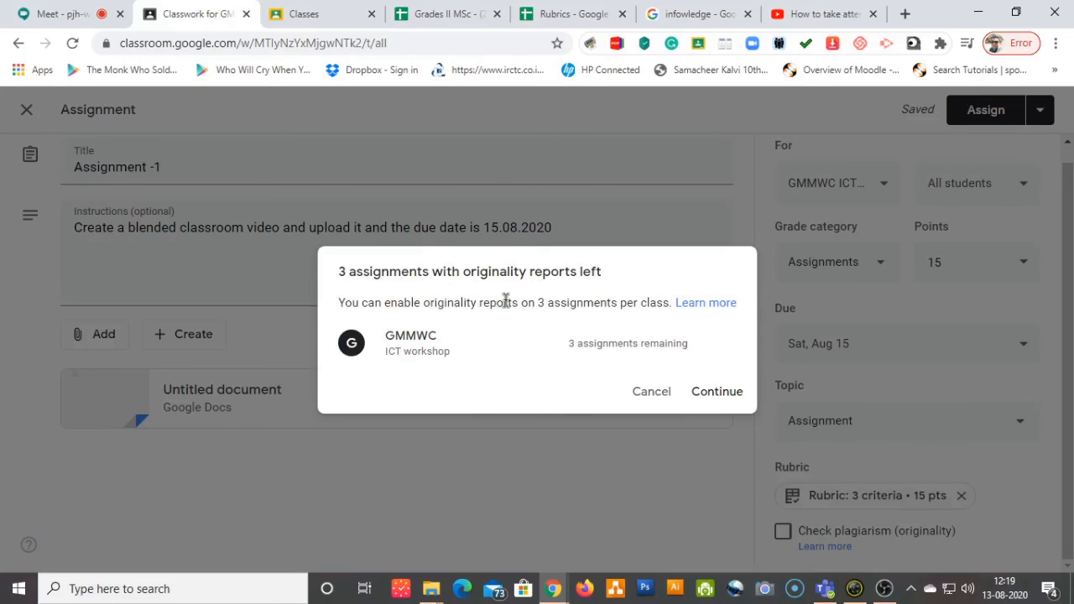
pyautogui.click(720, 396)
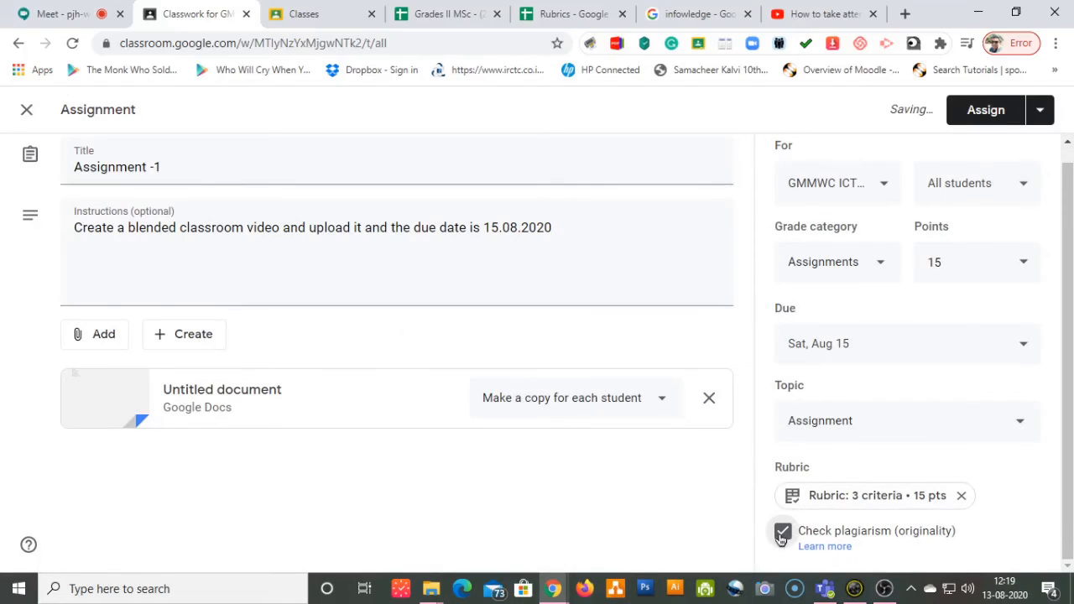
pyautogui.click(779, 535)
pyautogui.scroll(1, 421, 177)
pyautogui.scroll(1, 420, 177)
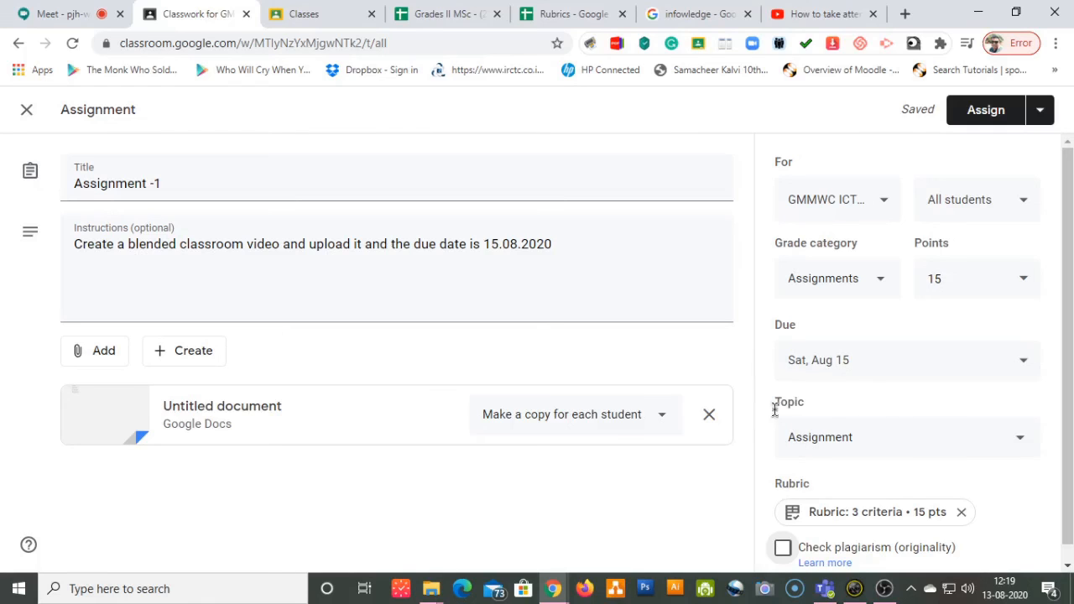
pyautogui.scroll(-1, 828, 434)
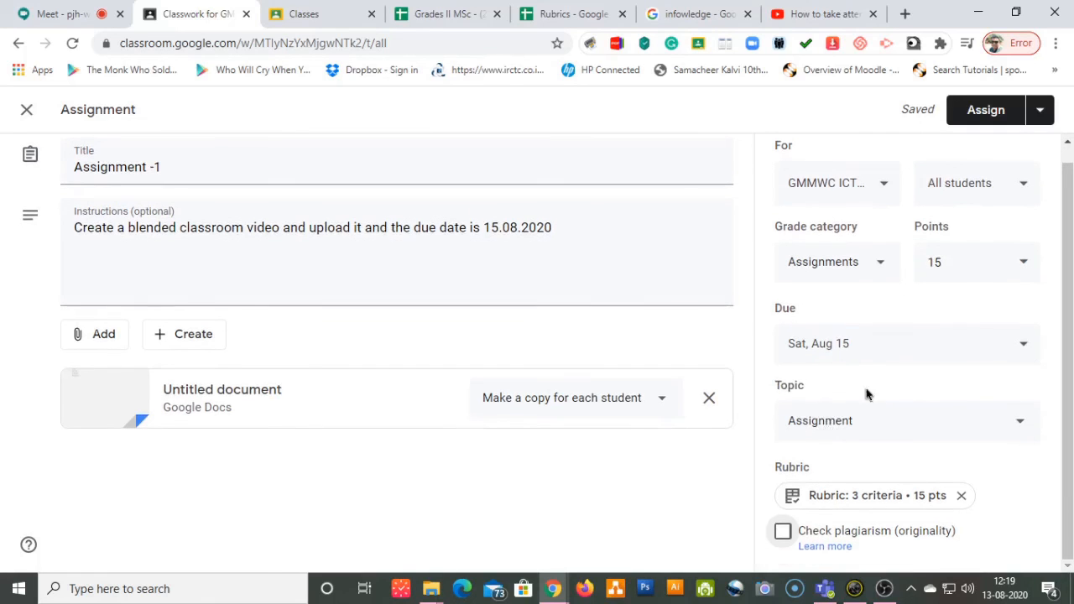
# Assign Assignment -1 to the class and expand its entry under the Assignment topic of the classwork page.
pyautogui.click(974, 118)
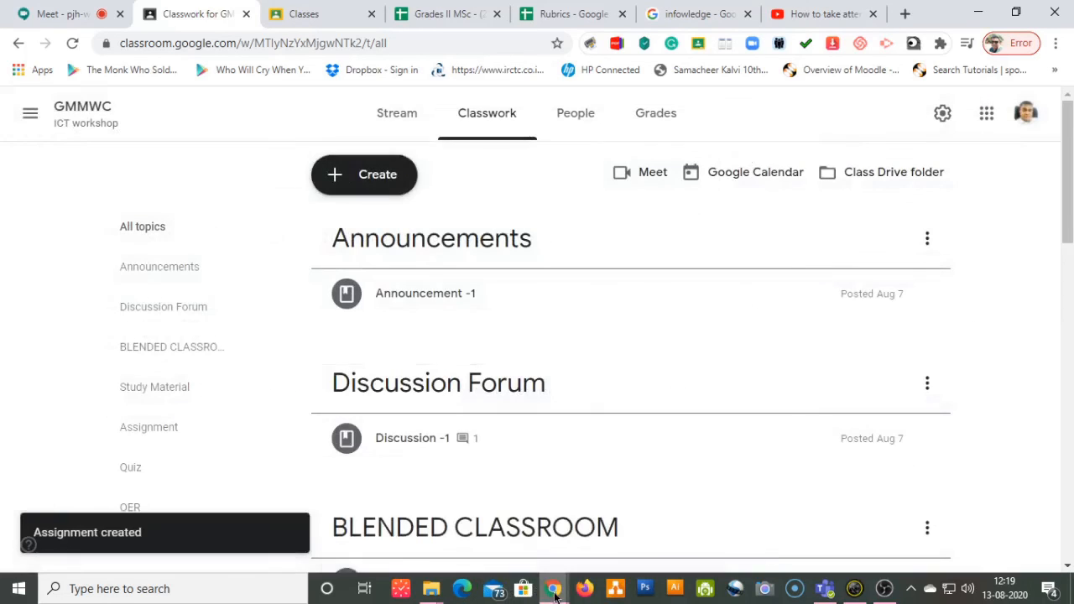
pyautogui.scroll(-4, 618, 306)
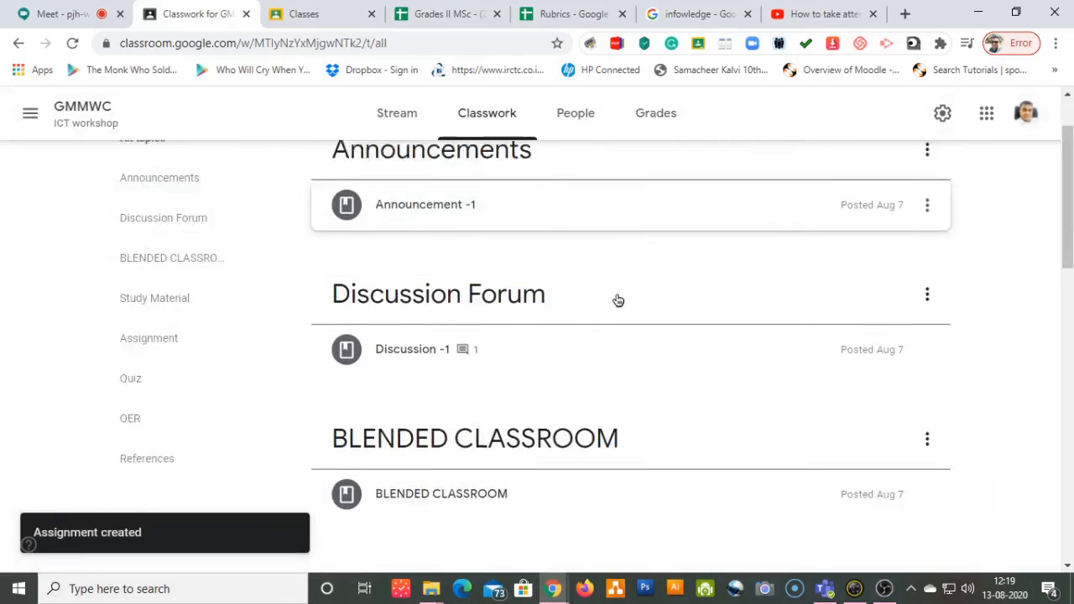
pyautogui.scroll(-5, 618, 301)
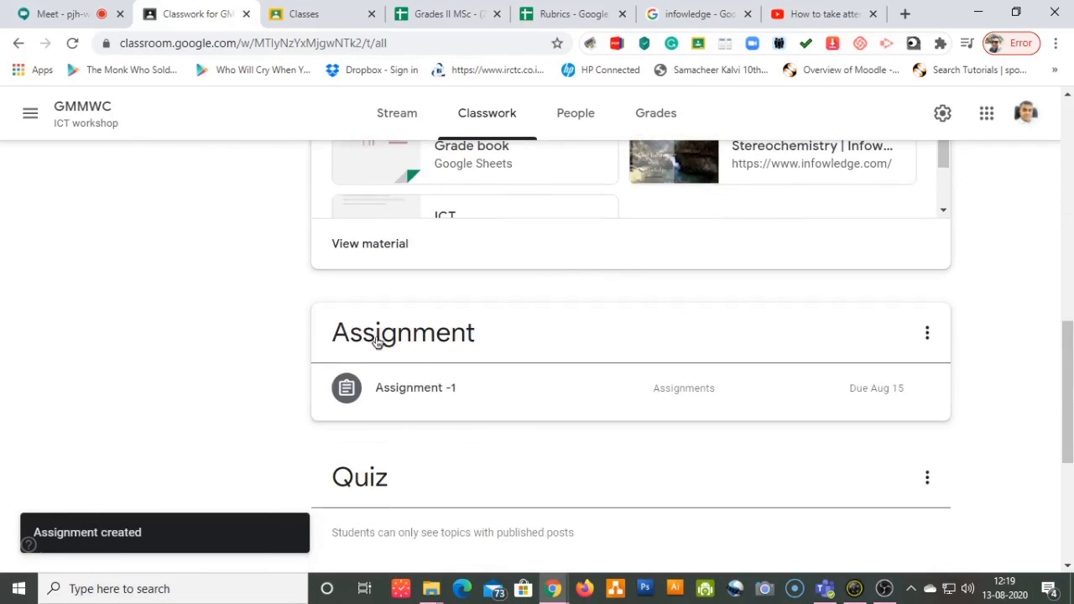
pyautogui.click(449, 391)
pyautogui.scroll(-2, 616, 345)
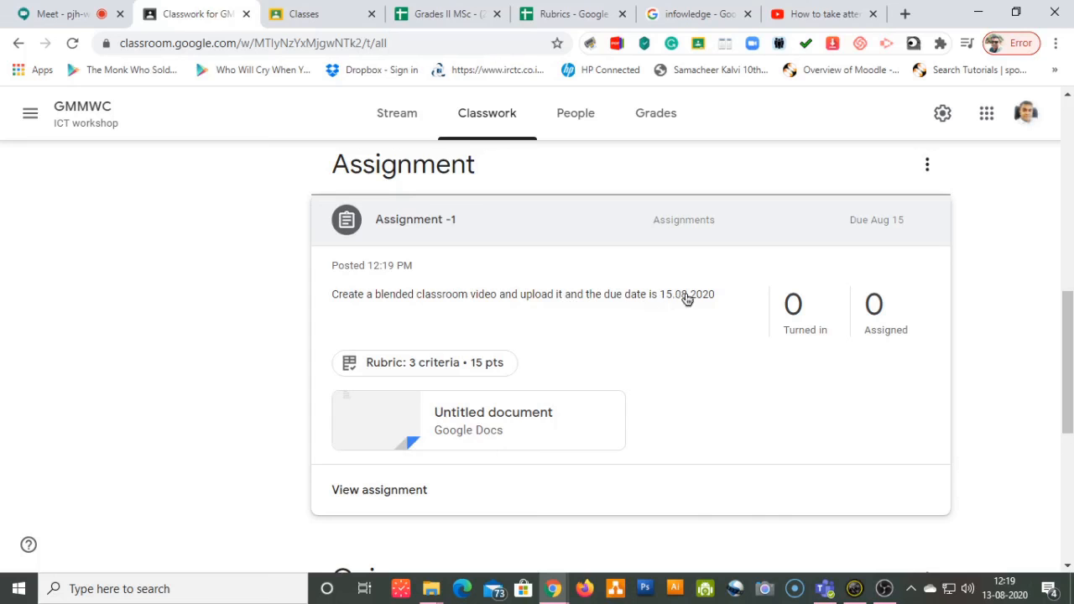
# Examine the posted assignment's rubric, checking the levels and points of all three criteria, and return to the classwork page.
pyautogui.click(428, 362)
pyautogui.scroll(-1, 151, 261)
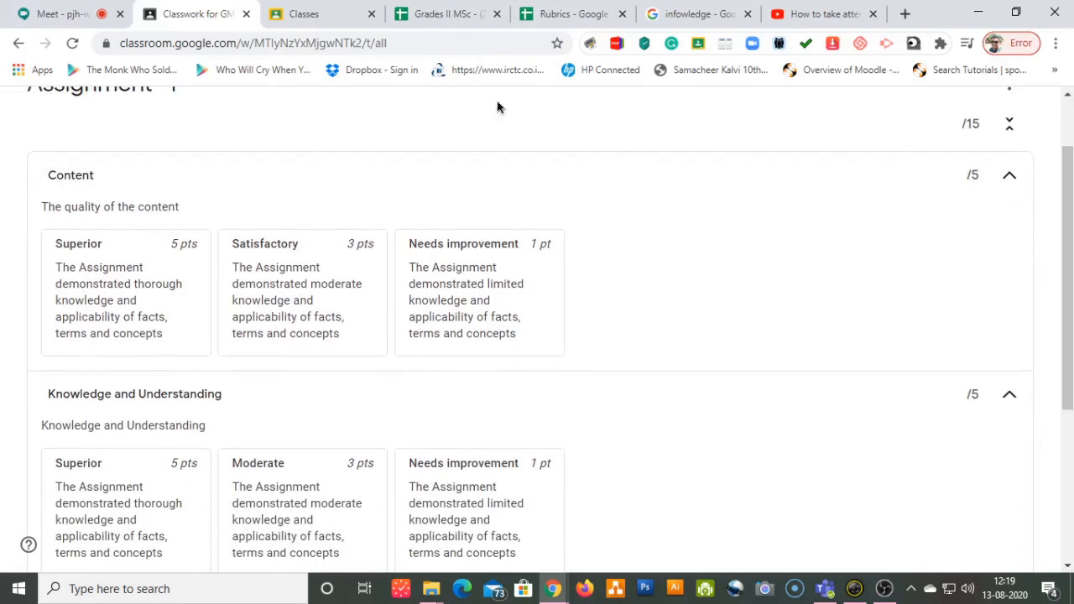
pyautogui.scroll(-3, 654, 285)
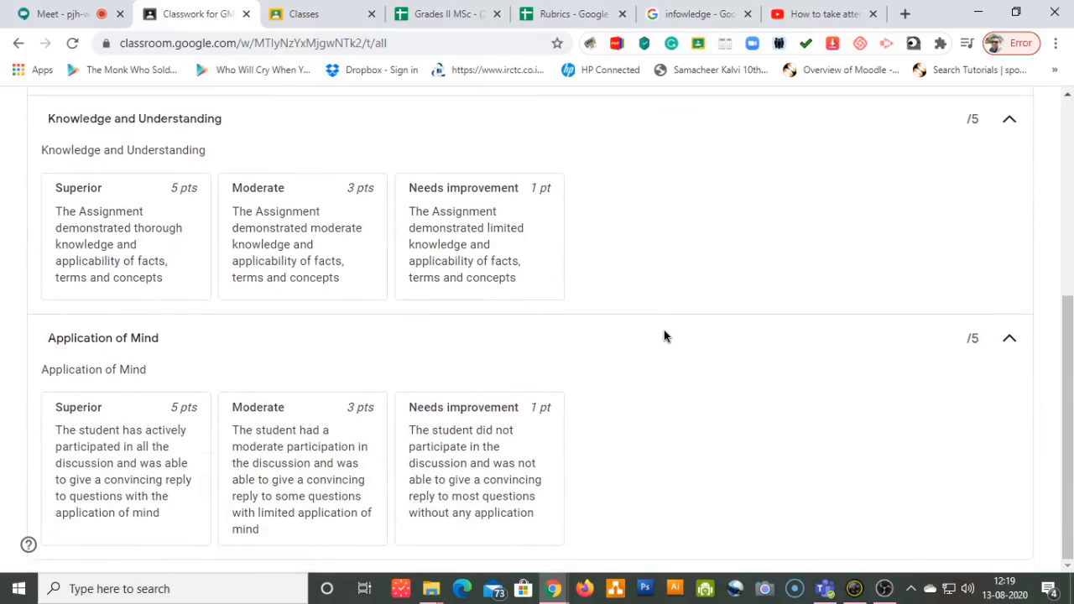
pyautogui.scroll(3, 664, 337)
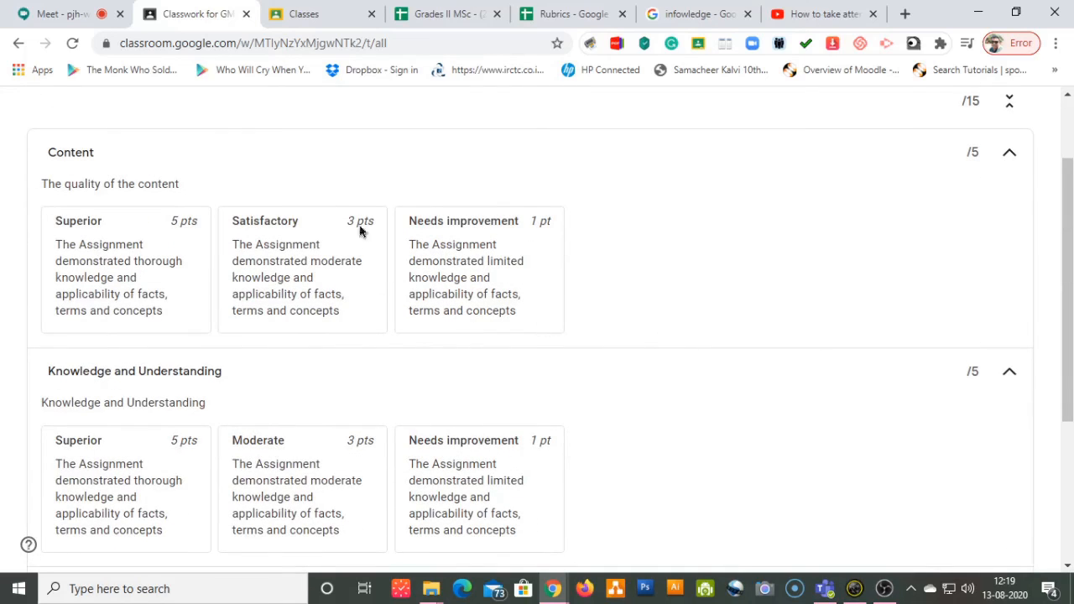
pyautogui.scroll(-2, 237, 255)
pyautogui.scroll(2, 227, 277)
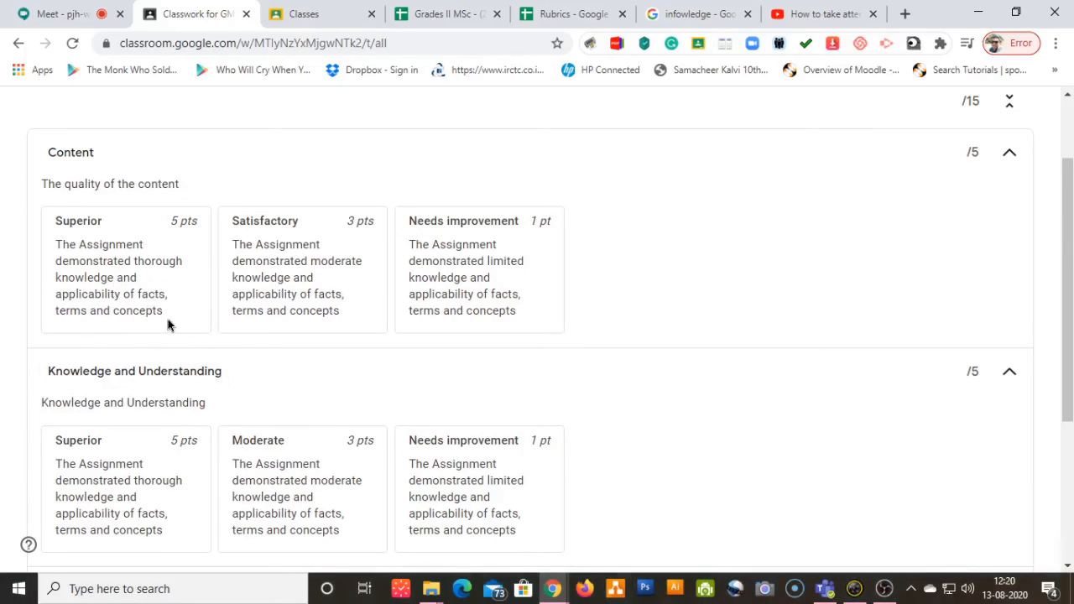
pyautogui.scroll(-1, 216, 422)
pyautogui.scroll(-3, 216, 421)
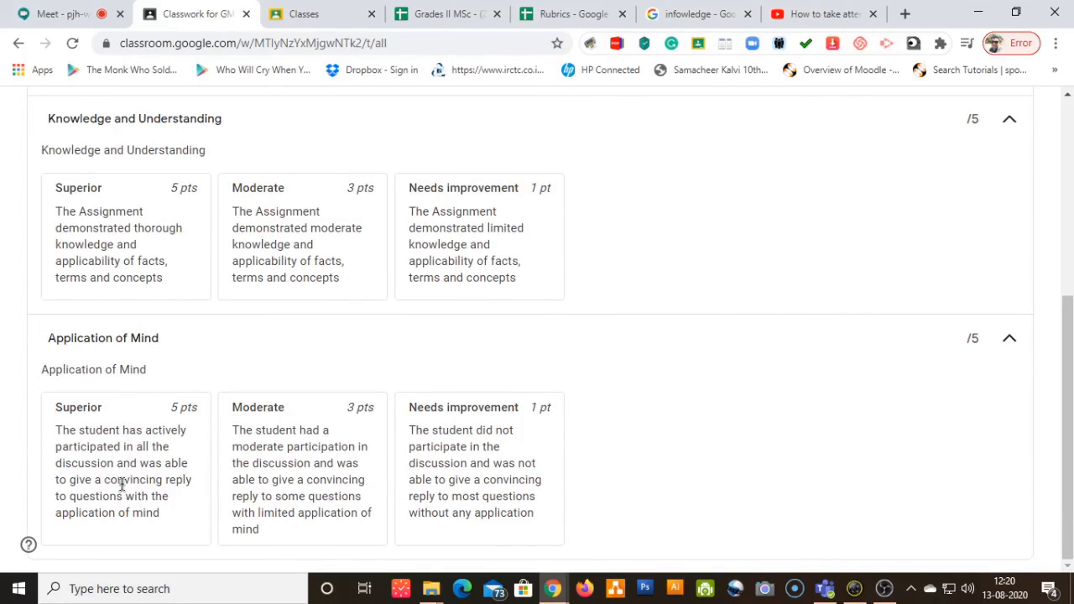
pyautogui.scroll(5, 477, 271)
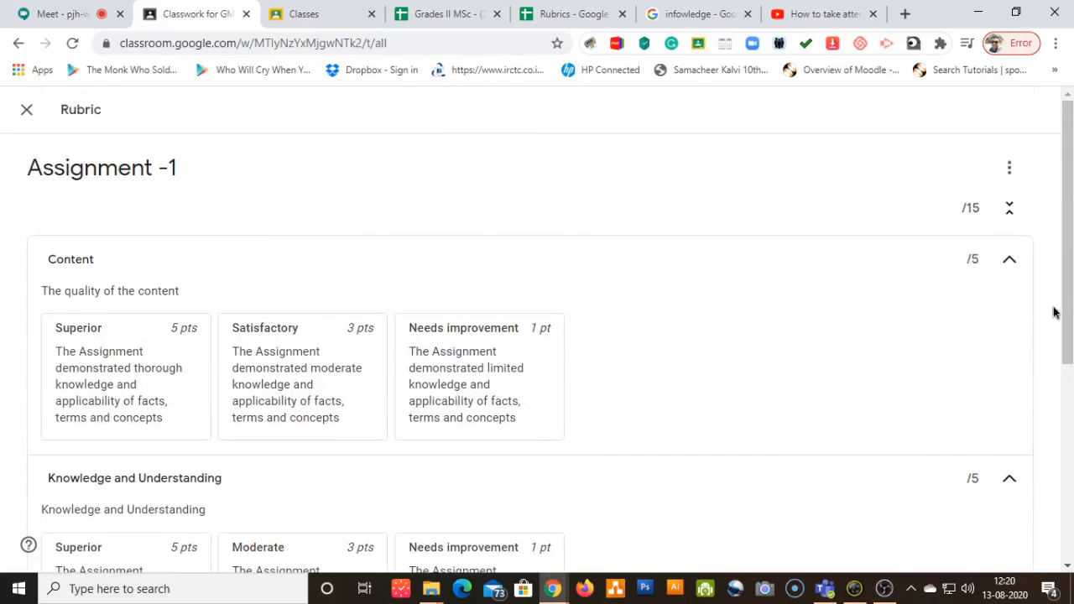
pyautogui.click(26, 110)
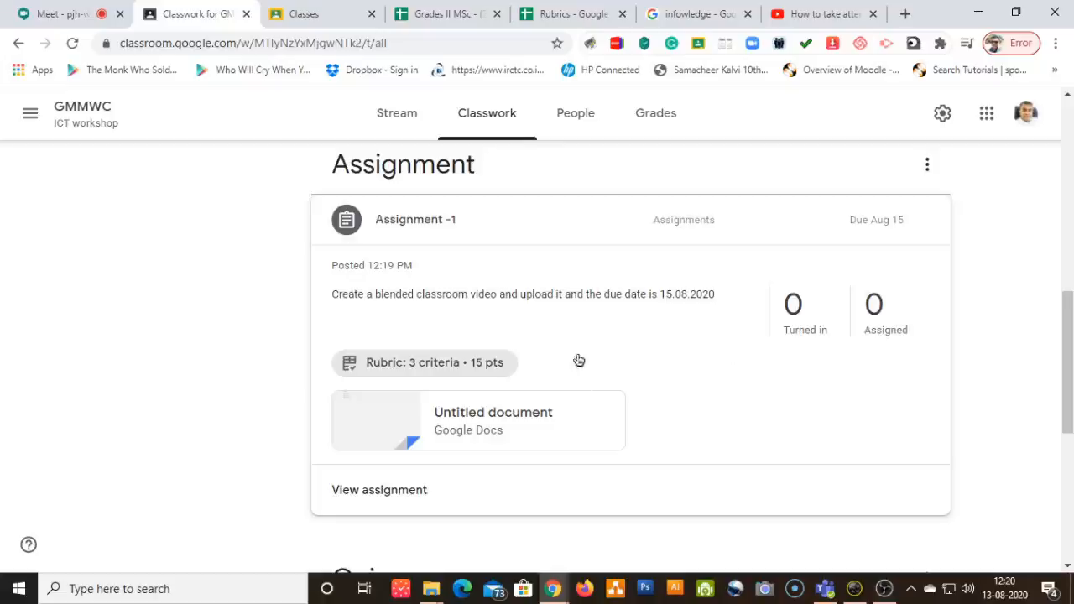
pyautogui.scroll(10, 575, 360)
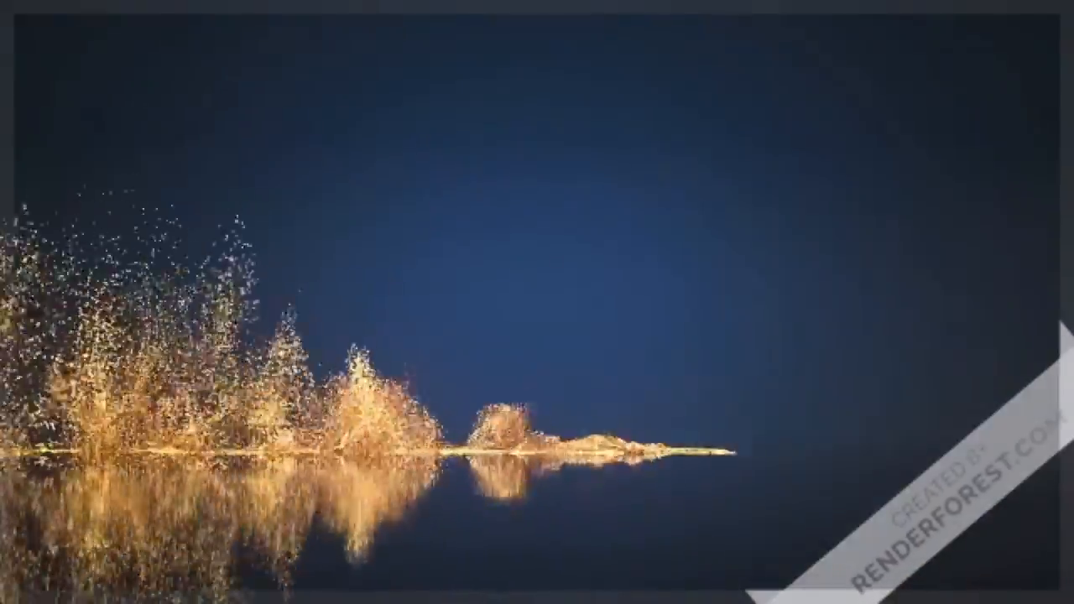